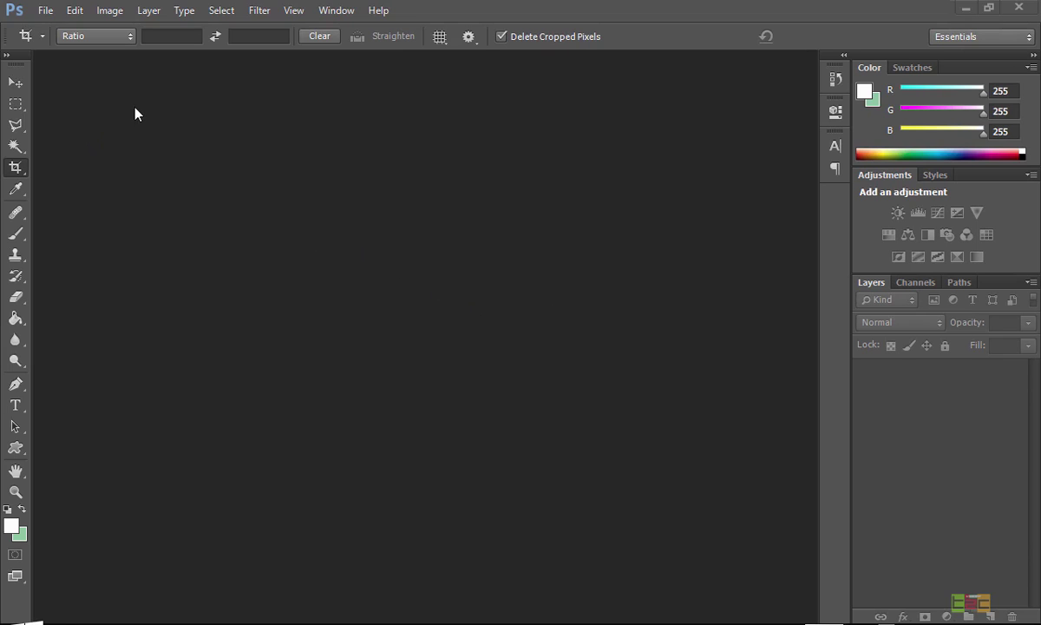
pyautogui.click(43, 12)
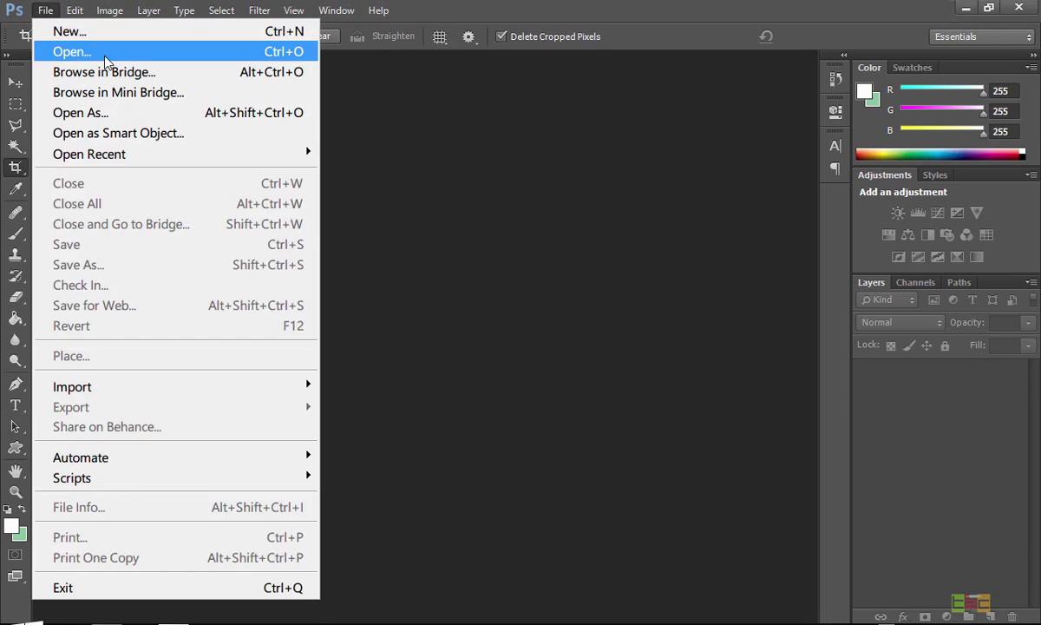
pyautogui.click(427, 193)
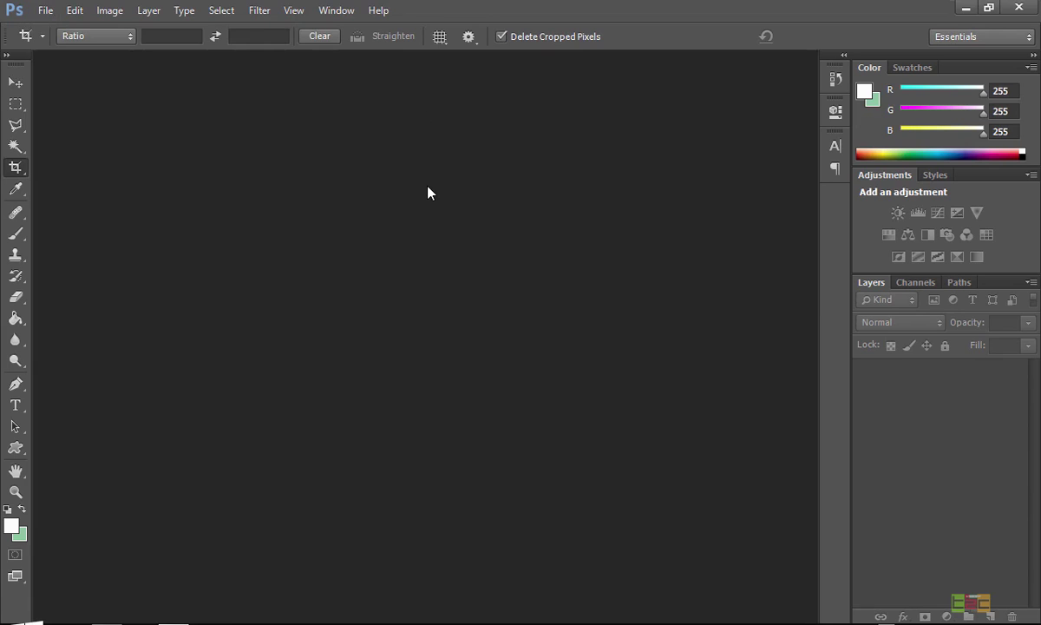
pyautogui.click(72, 17)
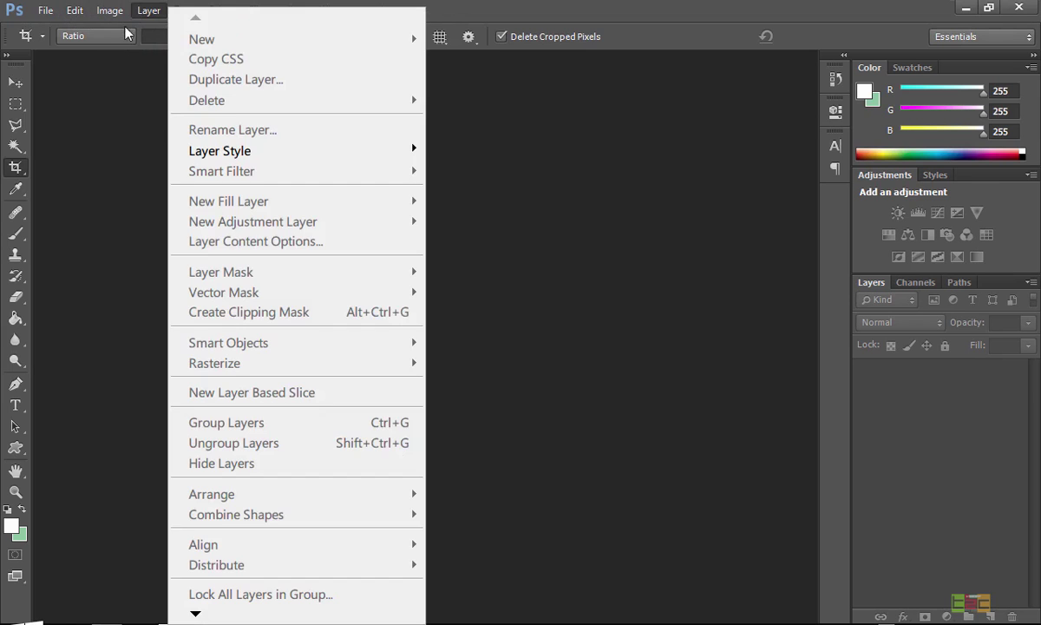
pyautogui.moveTo(116, 16)
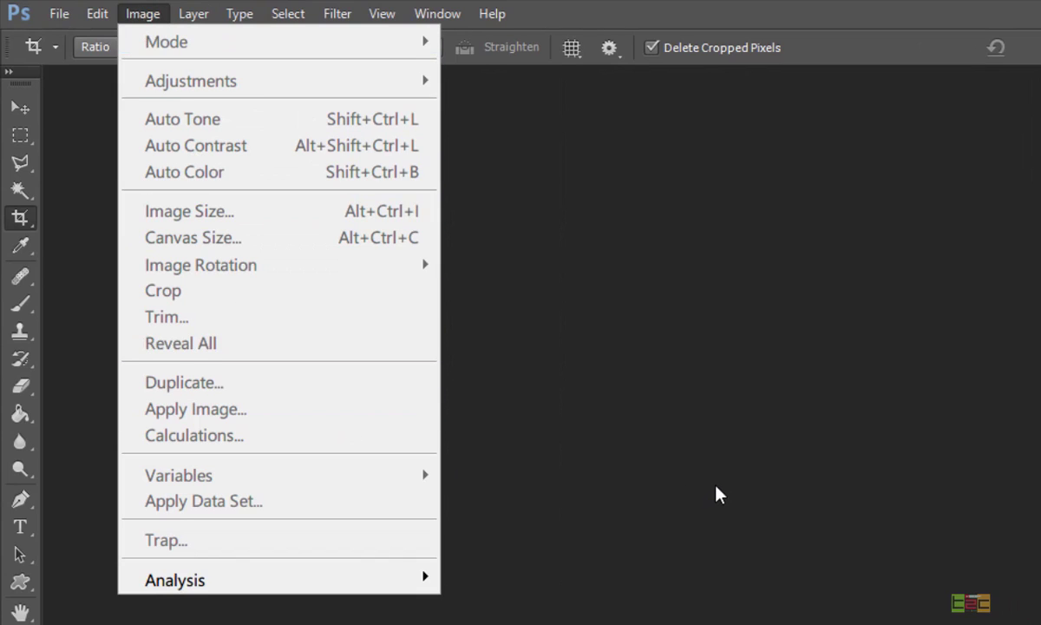
pyautogui.click(572, 446)
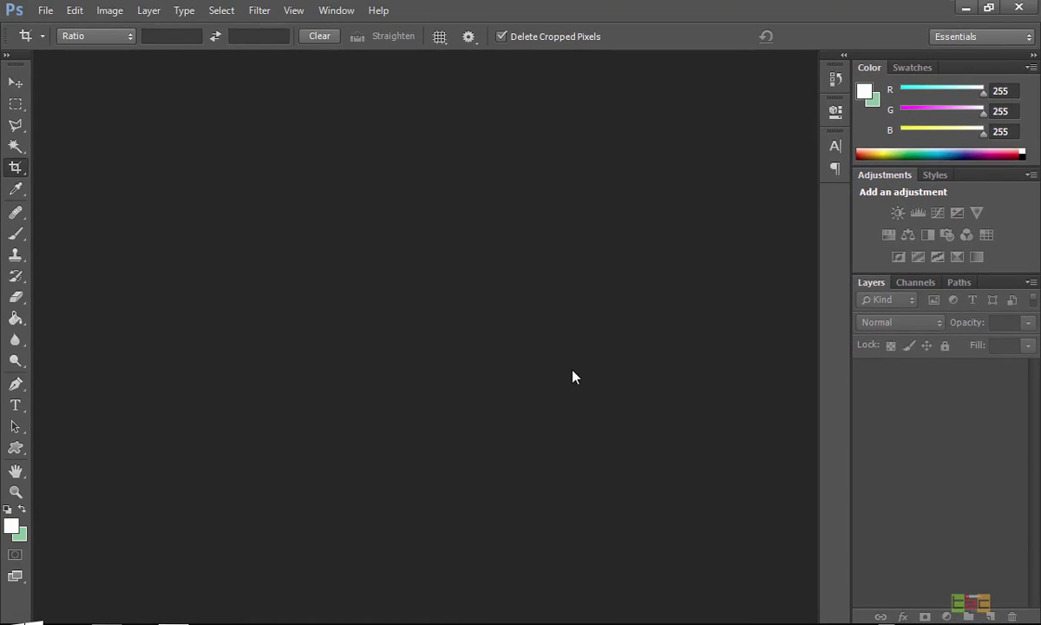
pyautogui.click(55, 12)
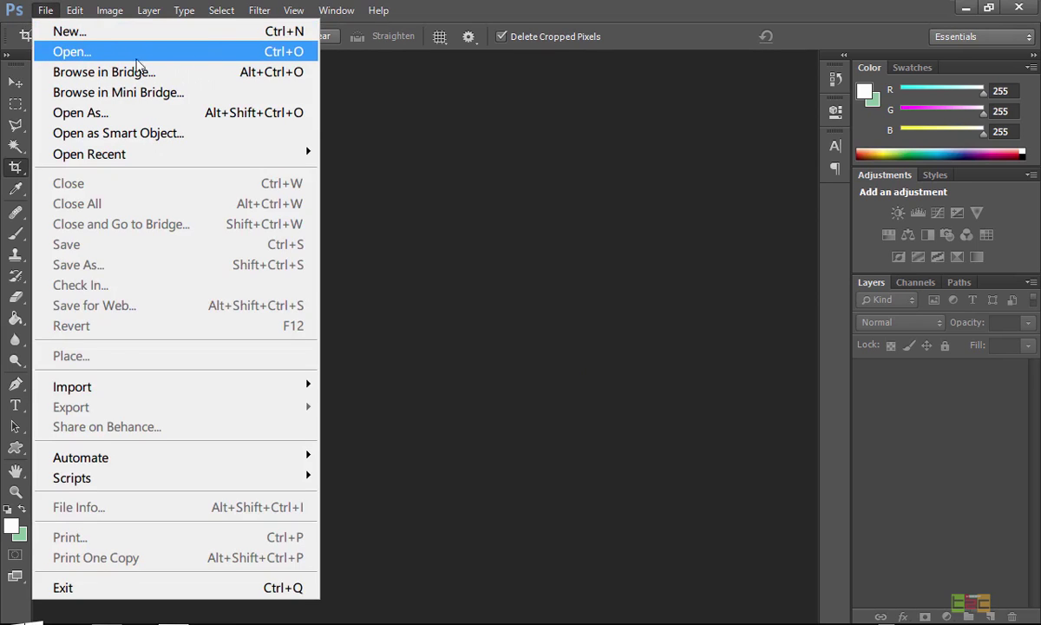
pyautogui.click(432, 300)
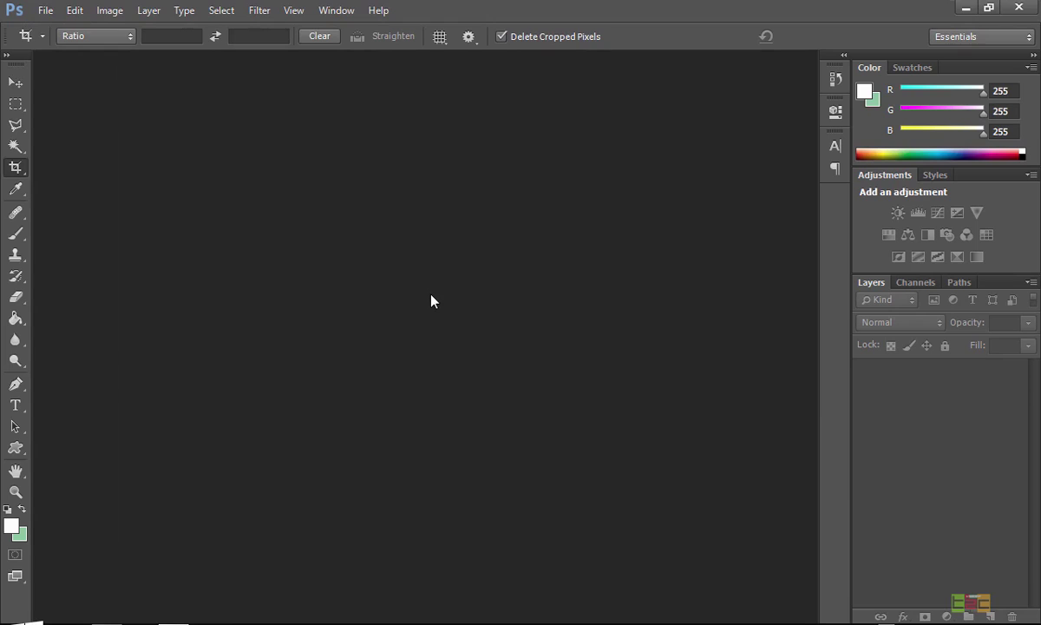
# Open the image brad from the photoshop folder inside ASSETS.
pyautogui.click(43, 10)
pyautogui.click(47, 51)
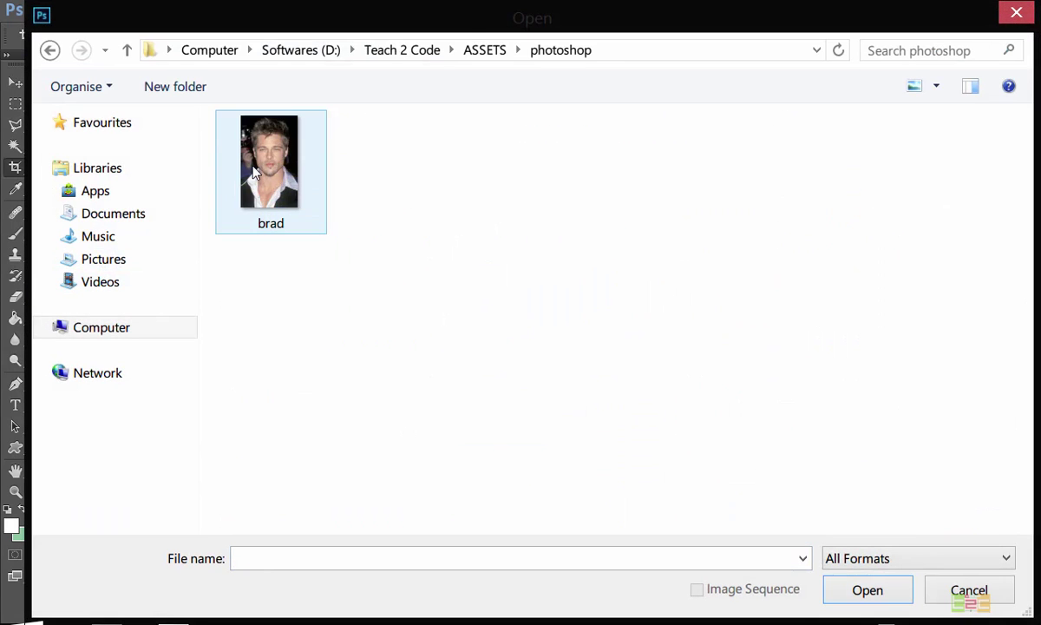
pyautogui.click(261, 170)
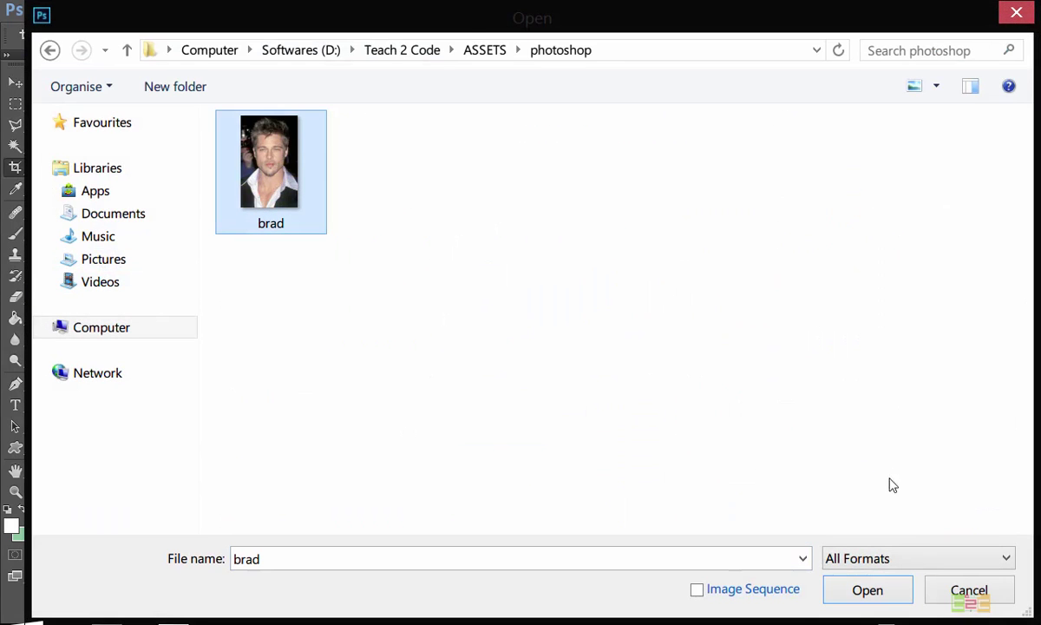
pyautogui.click(888, 592)
# Try to shift the locked Background layer sideways with the Move tool and dismiss the message.
pyautogui.click(15, 83)
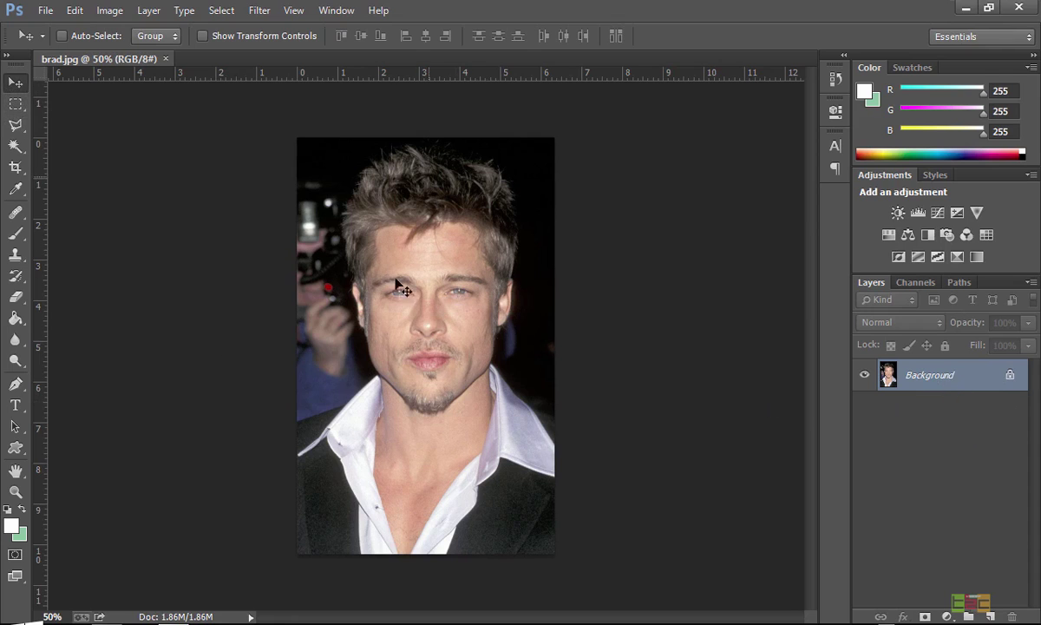
pyautogui.moveTo(454, 346); pyautogui.dragTo(621, 330)
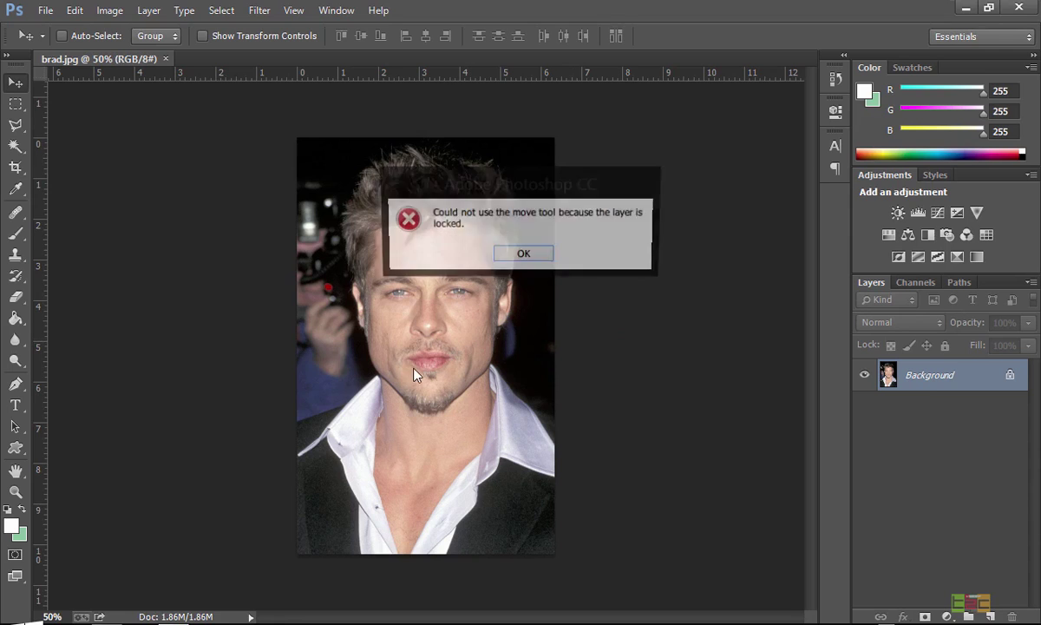
pyautogui.click(655, 280)
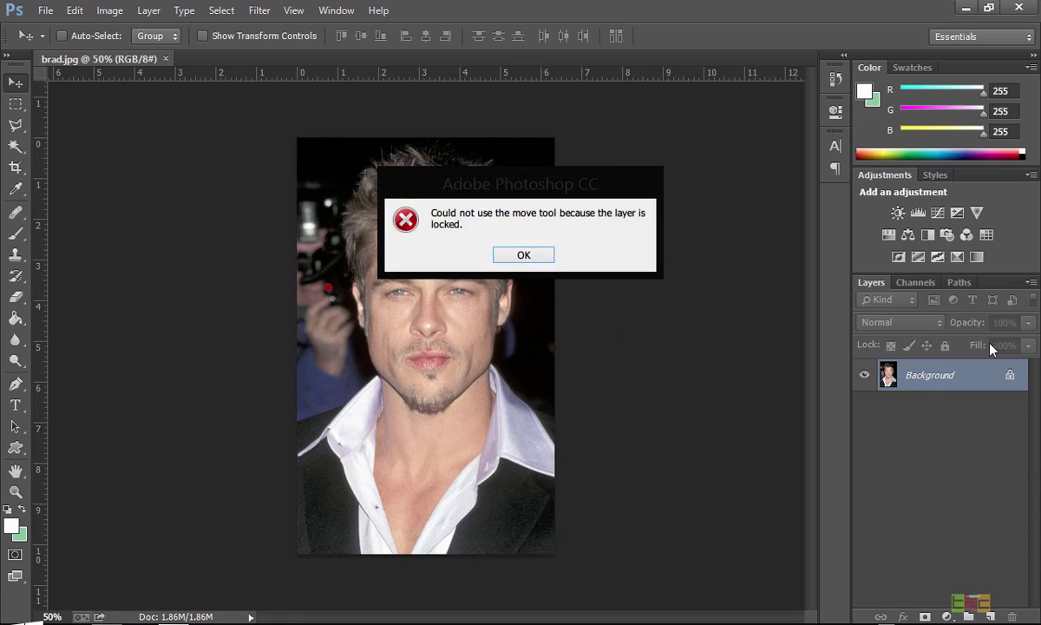
pyautogui.click(523, 254)
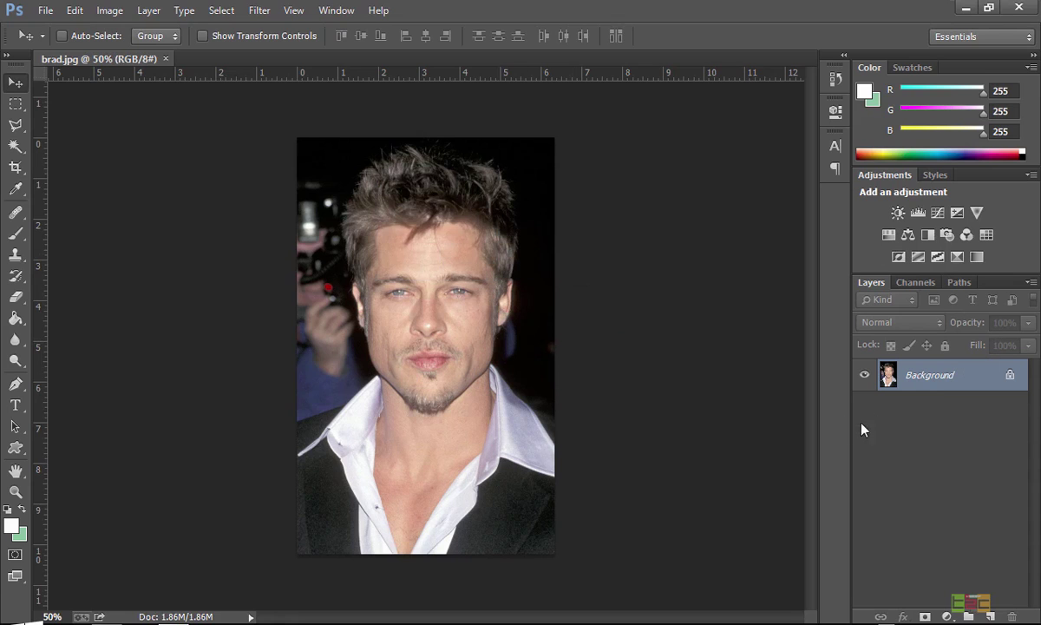
# Convert the locked Background into a regular layer named "brad", keeping Normal mode and 100% opacity.
pyautogui.doubleClick(932, 385)
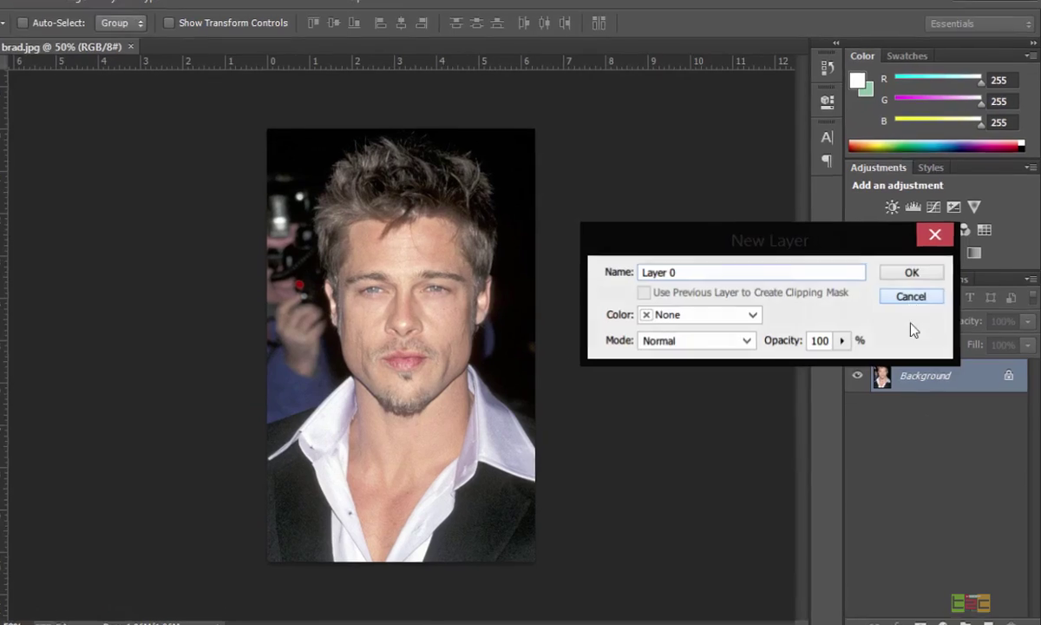
pyautogui.click(916, 301)
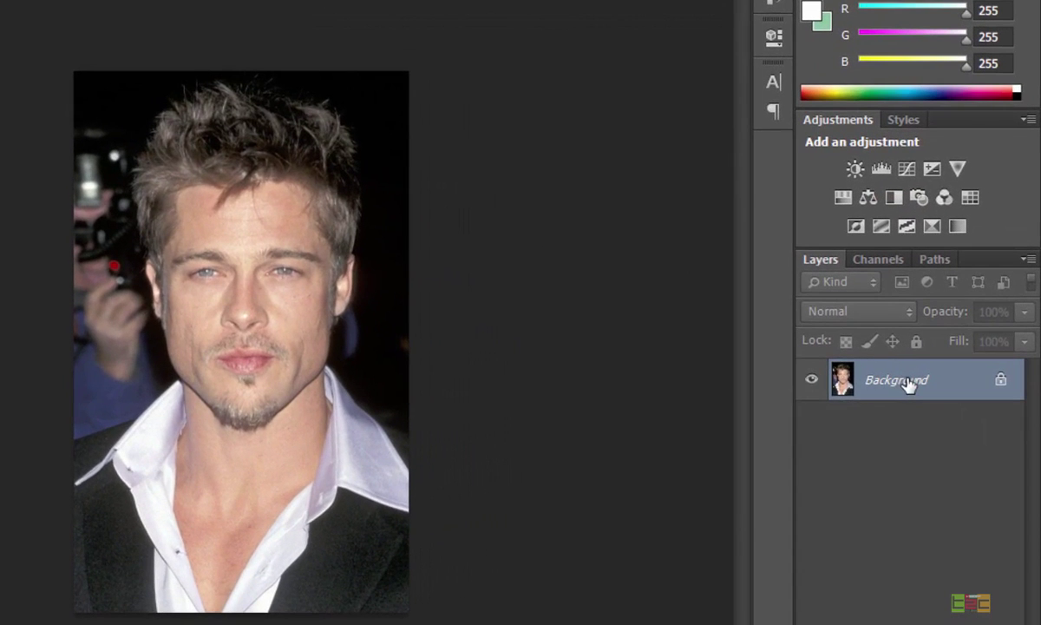
pyautogui.doubleClick(906, 383)
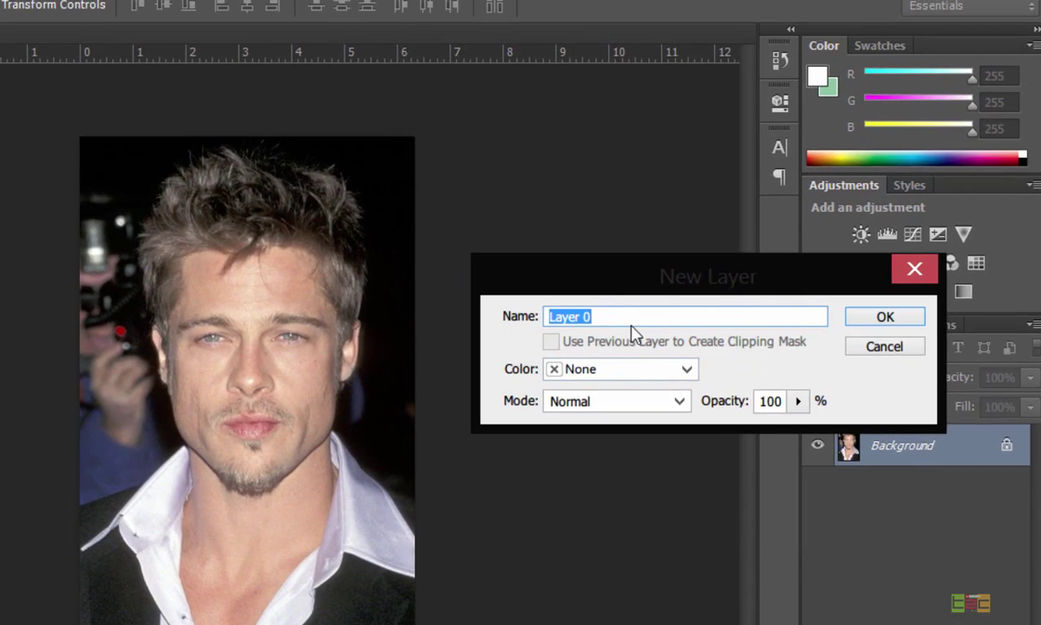
pyautogui.moveTo(603, 317); pyautogui.dragTo(492, 316)
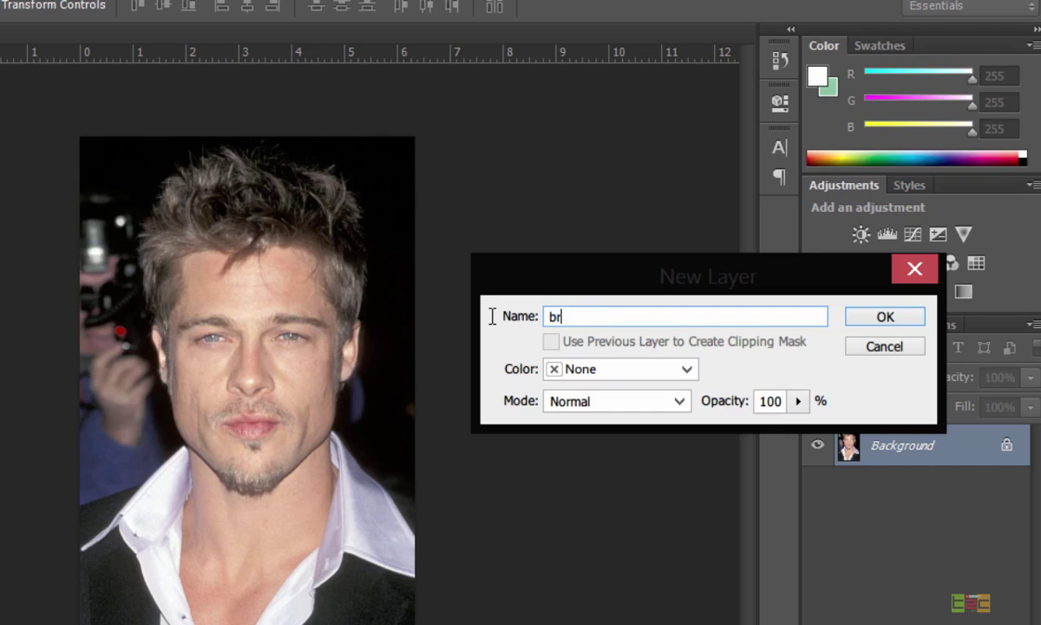
pyautogui.write('d')
pyautogui.click(897, 322)
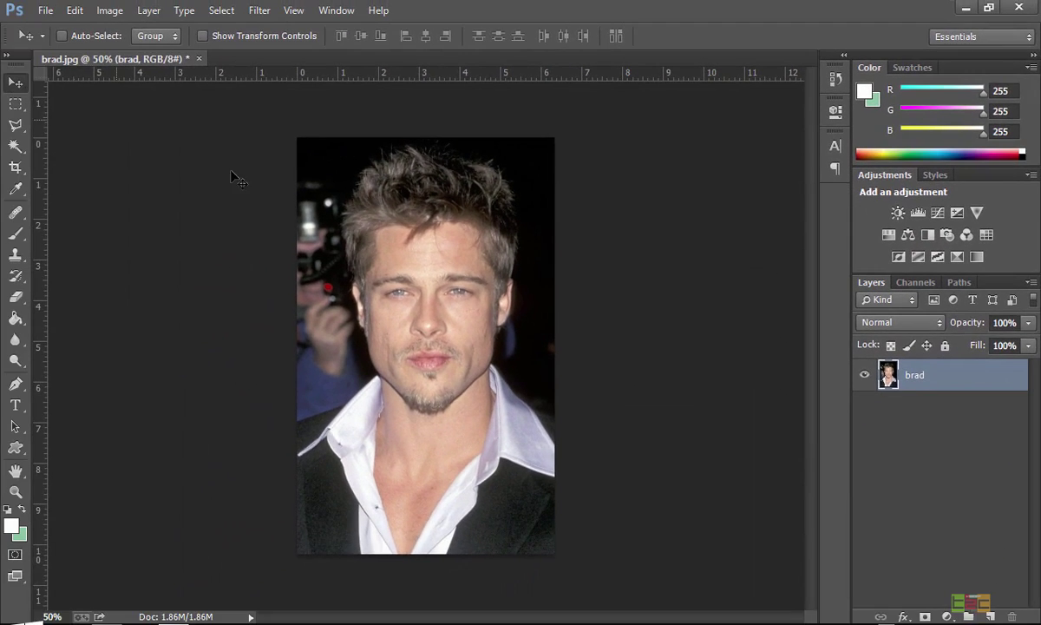
# Try moving the brad layer up and to the right on the canvas, undoing each move.
pyautogui.moveTo(433, 359); pyautogui.dragTo(491, 315)
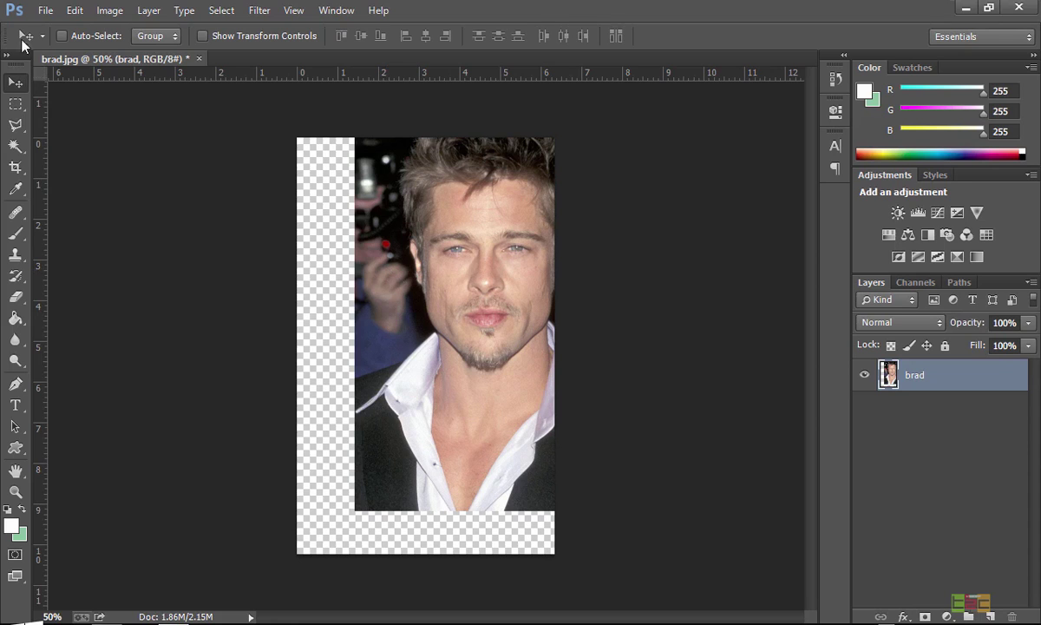
pyautogui.click(74, 12)
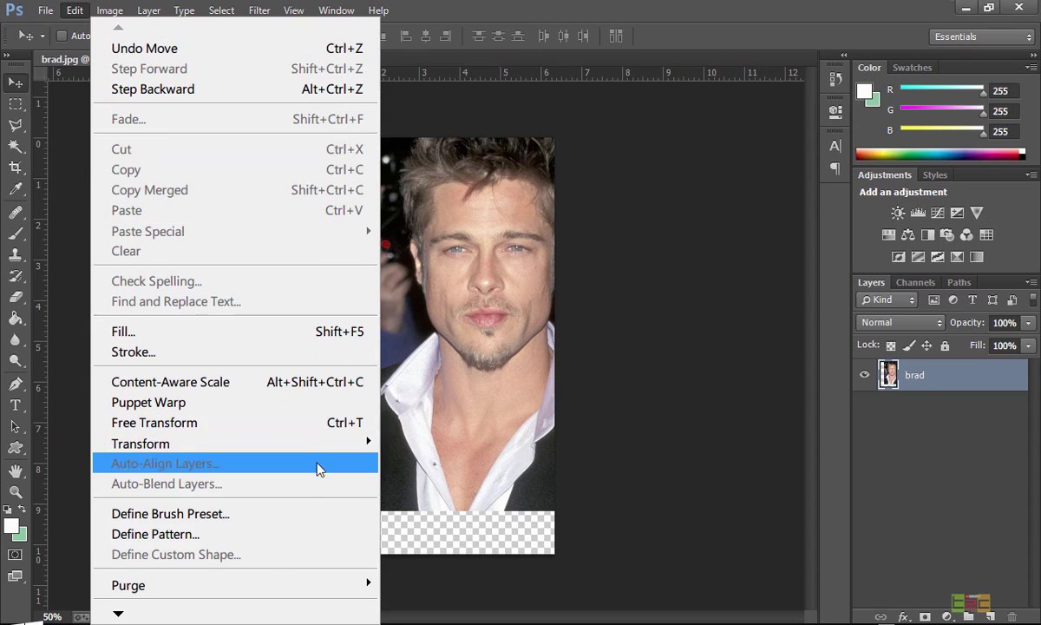
pyautogui.click(734, 359)
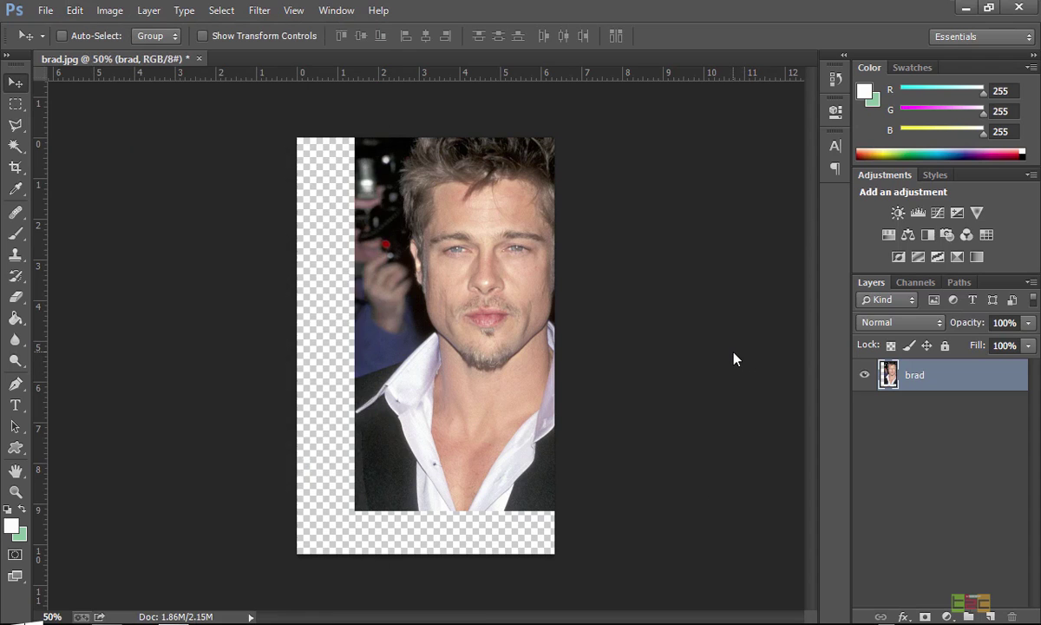
pyautogui.hotkey('ctrl', 'z')
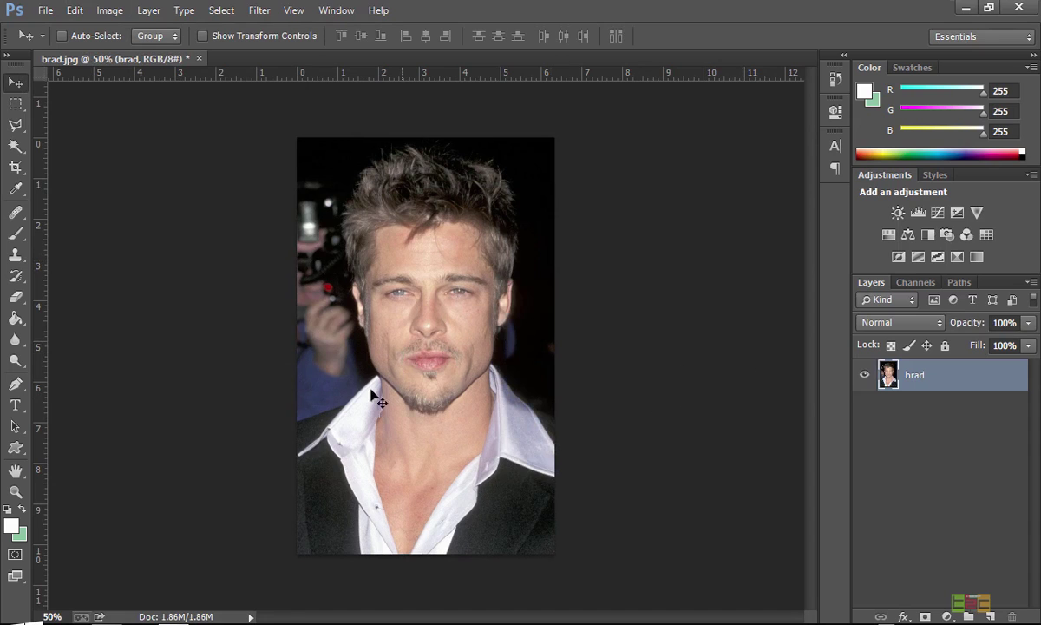
pyautogui.moveTo(360, 418); pyautogui.dragTo(379, 400)
pyautogui.hotkey('ctrl', 'z')
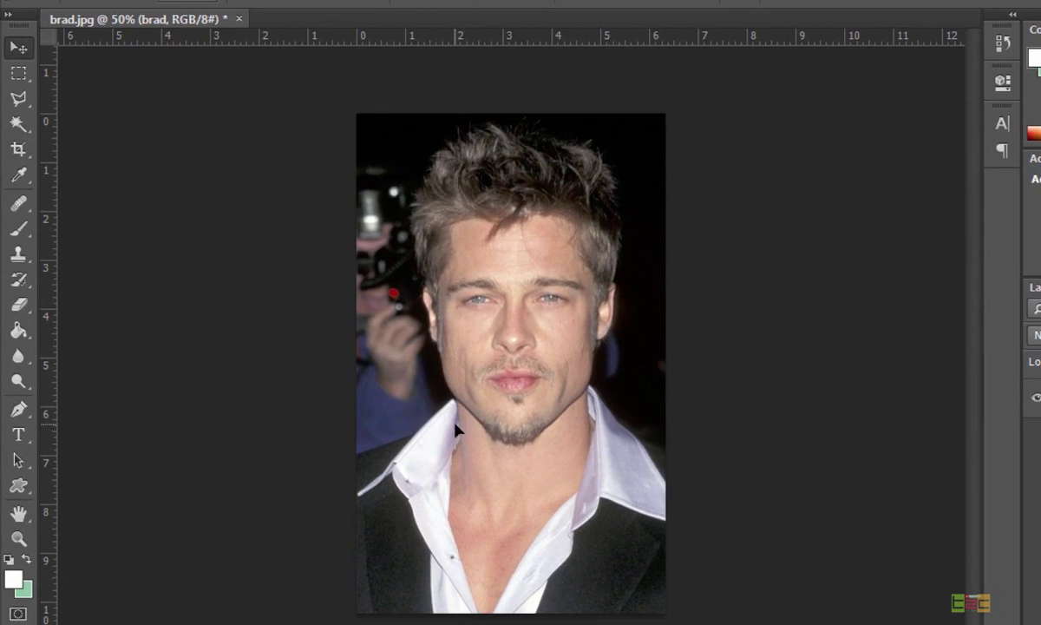
# Delete a large rectangular marquee selection covering the portrait's head and chest, and undo the deletion.
pyautogui.click(29, 78)
pyautogui.click(27, 75)
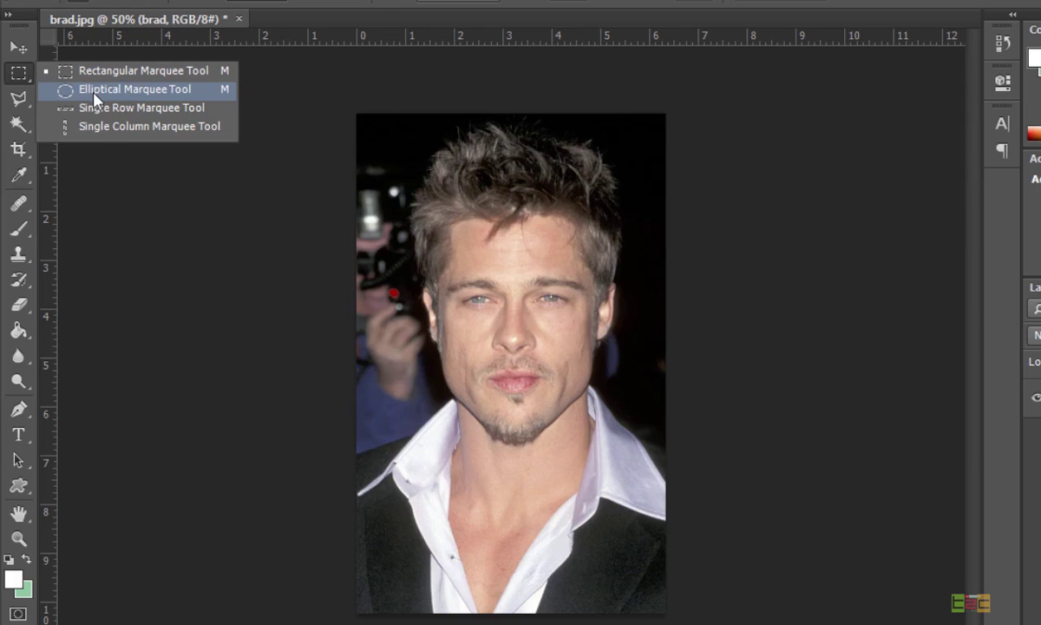
pyautogui.click(17, 79)
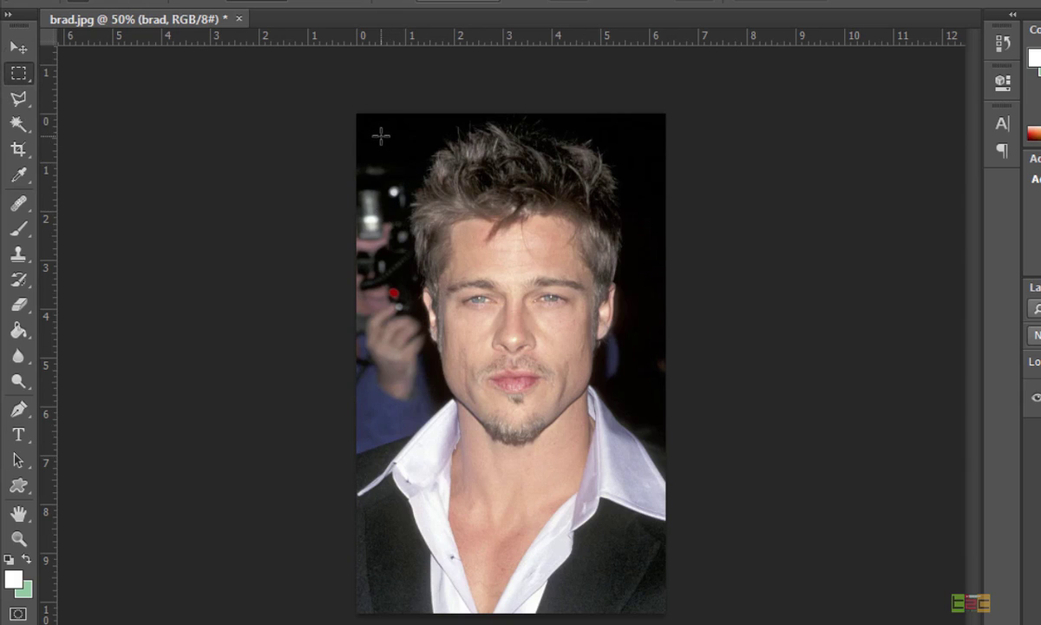
pyautogui.moveTo(407, 185); pyautogui.dragTo(642, 559)
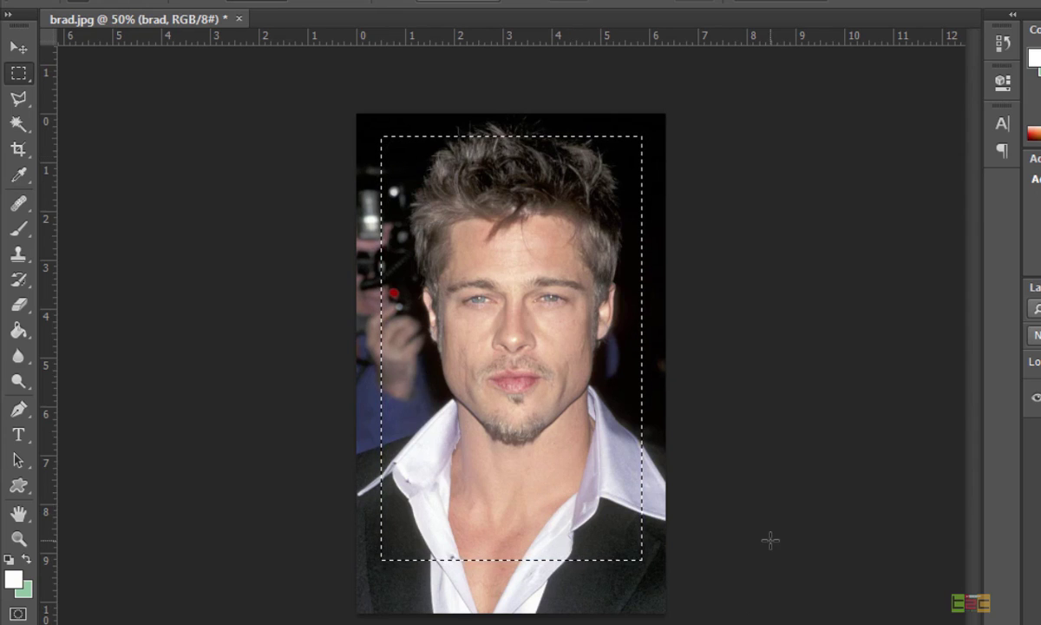
pyautogui.press('Delete')
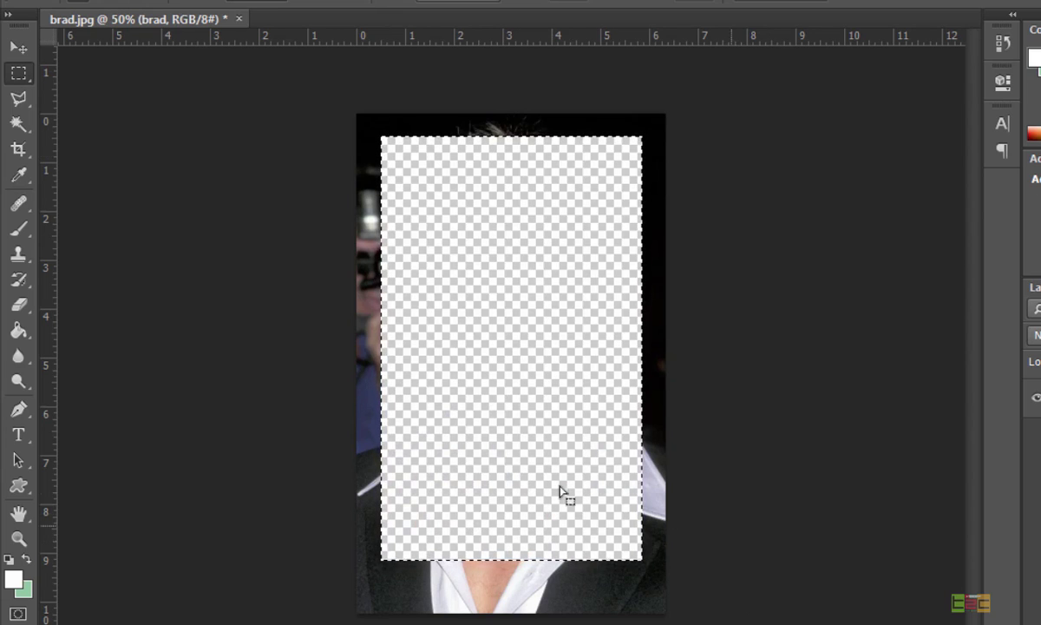
pyautogui.hotkey('ctrl', 'z')
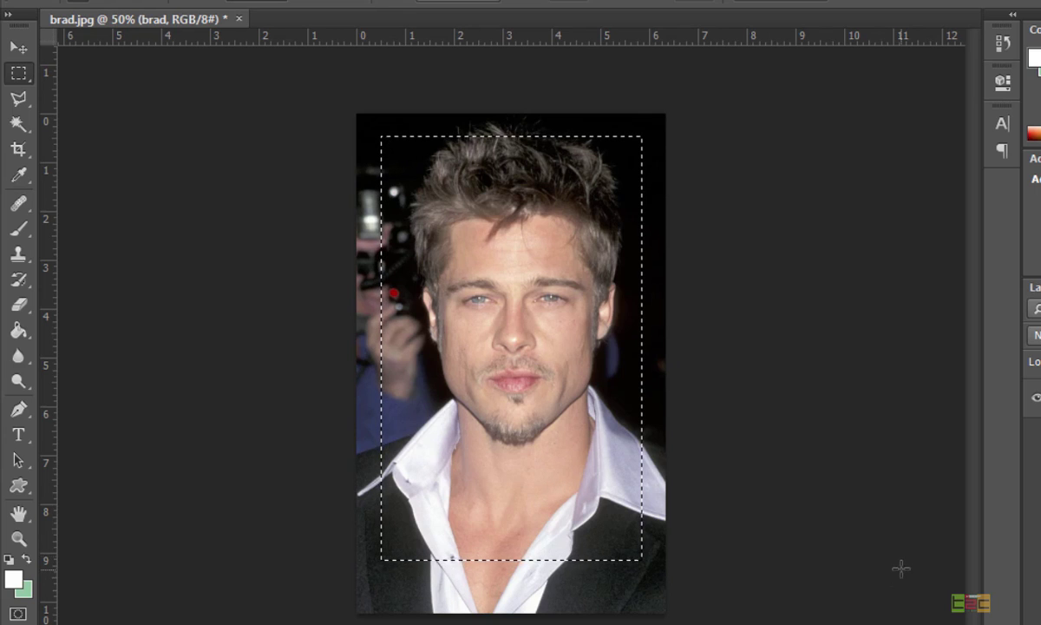
# Try shifting the pixels inside the rectangular selection with the Move tool, and undo the moves.
pyautogui.click(21, 48)
pyautogui.moveTo(505, 240); pyautogui.dragTo(541, 276)
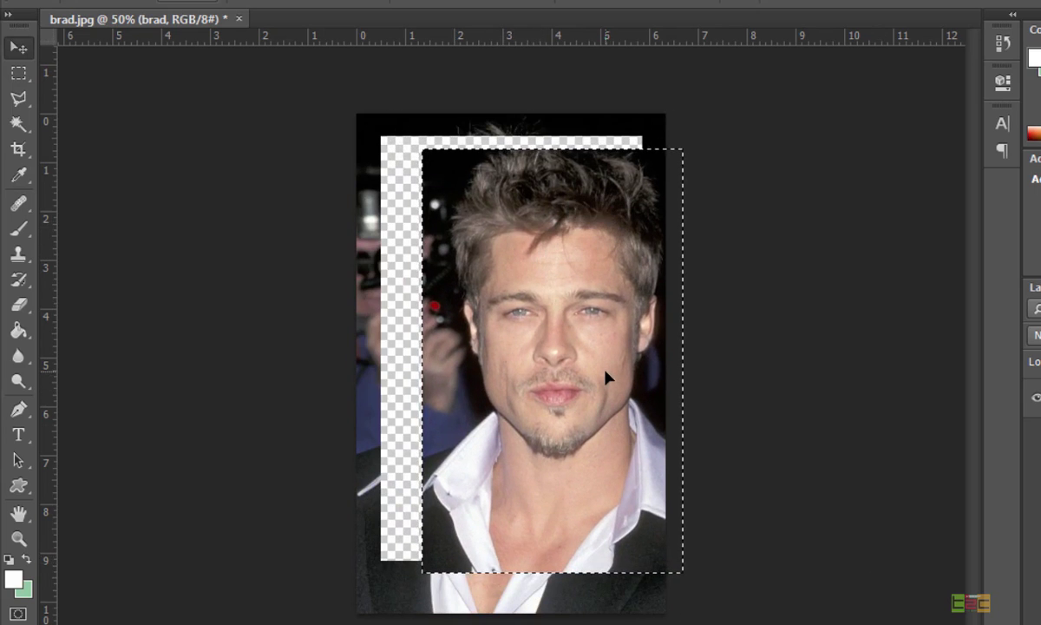
pyautogui.moveTo(623, 395); pyautogui.dragTo(576, 368)
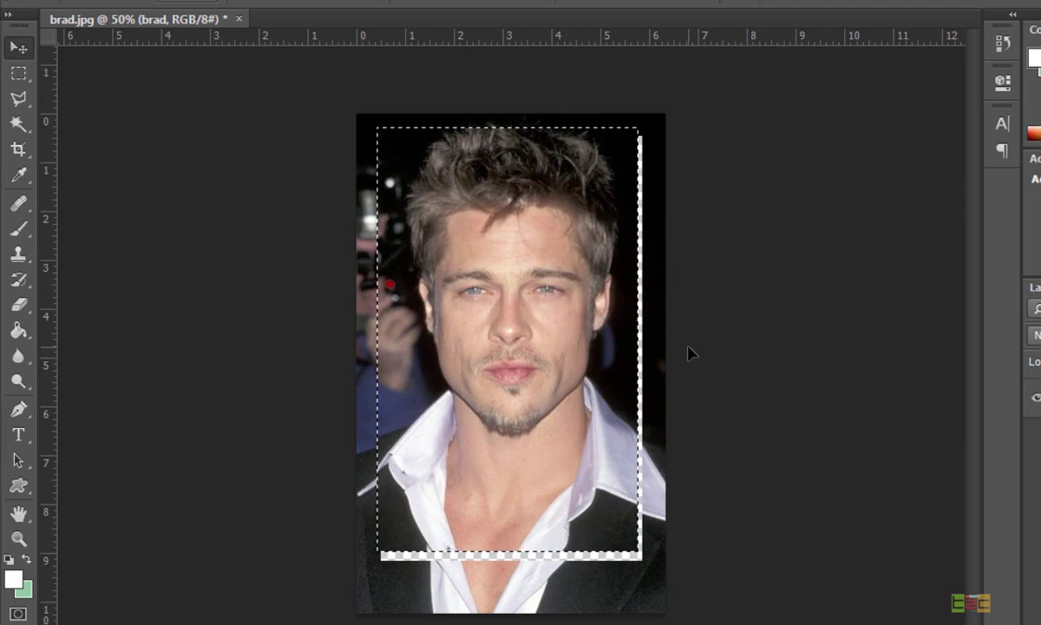
pyautogui.hotkey('ctrl', 'z')
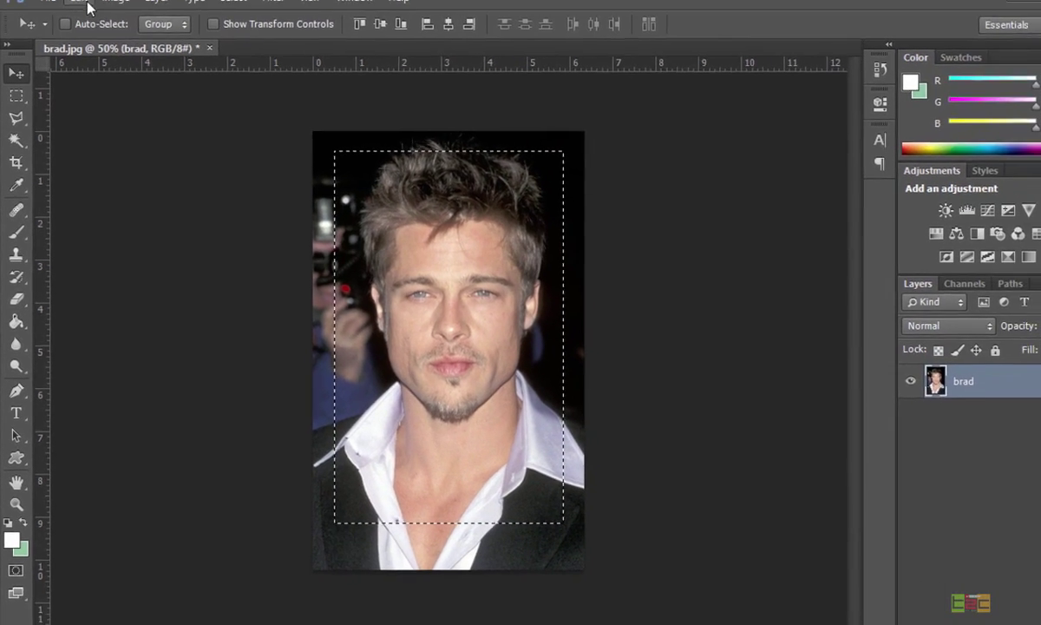
# Deselect the rectangular marquee area on the portrait.
pyautogui.click(87, 5)
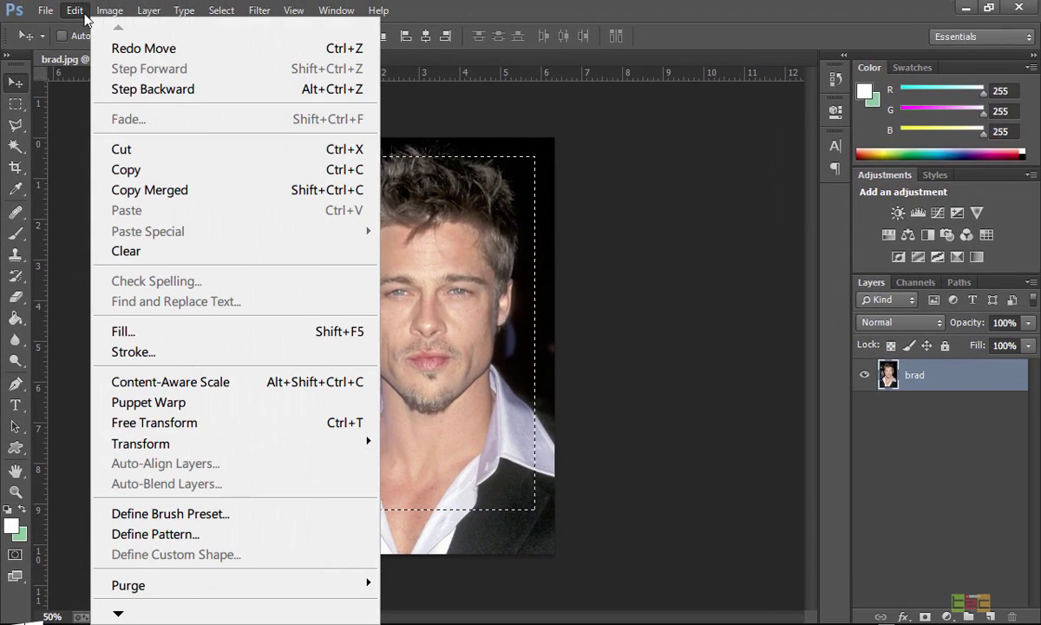
pyautogui.click(46, 9)
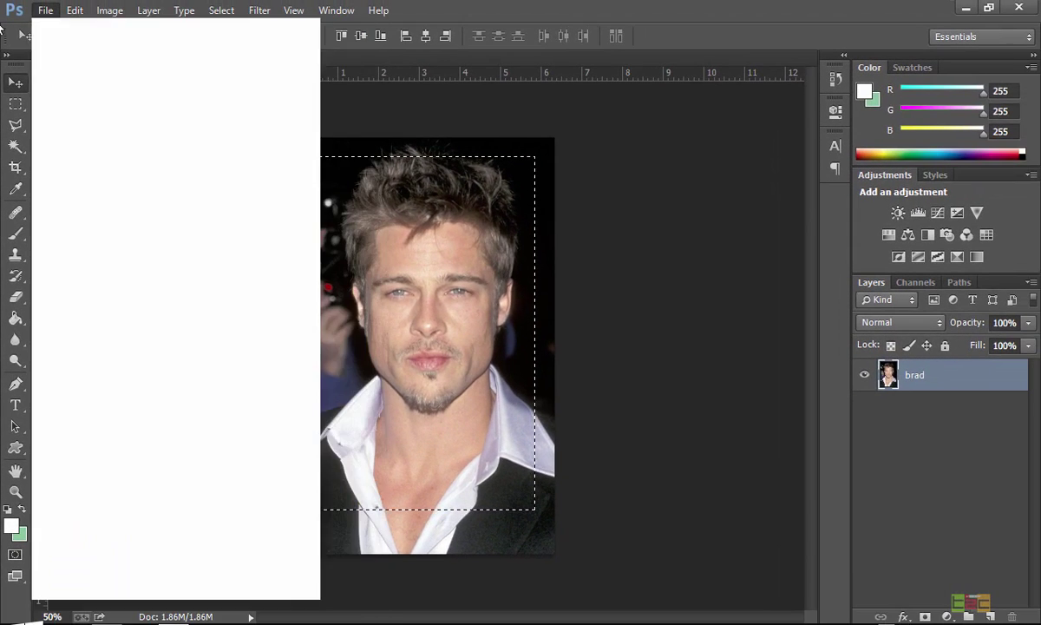
pyautogui.click(434, 167)
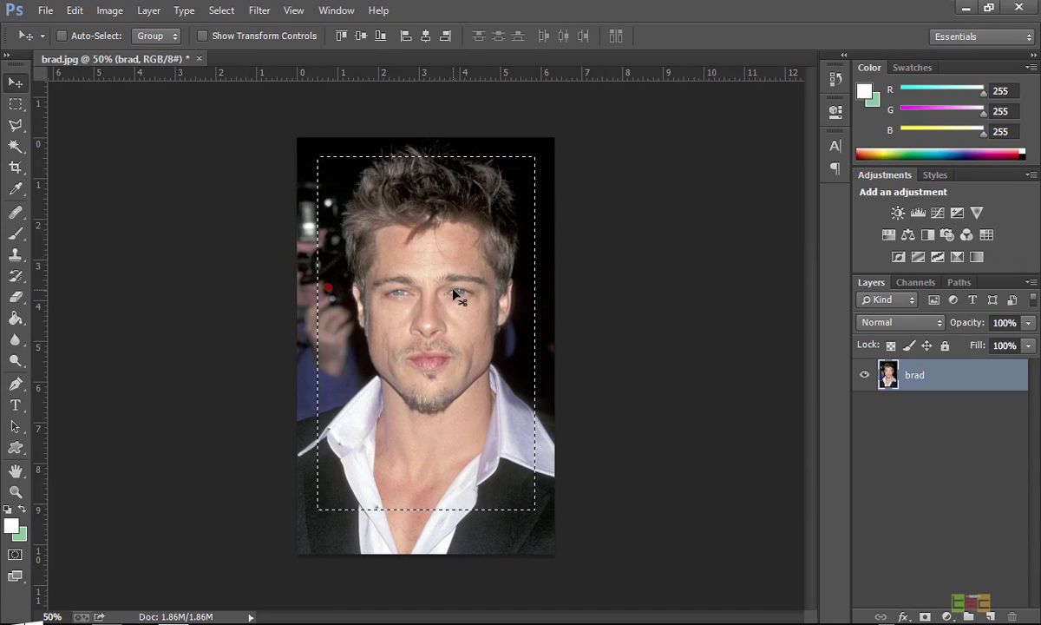
pyautogui.hotkey('ctrl', 'd')
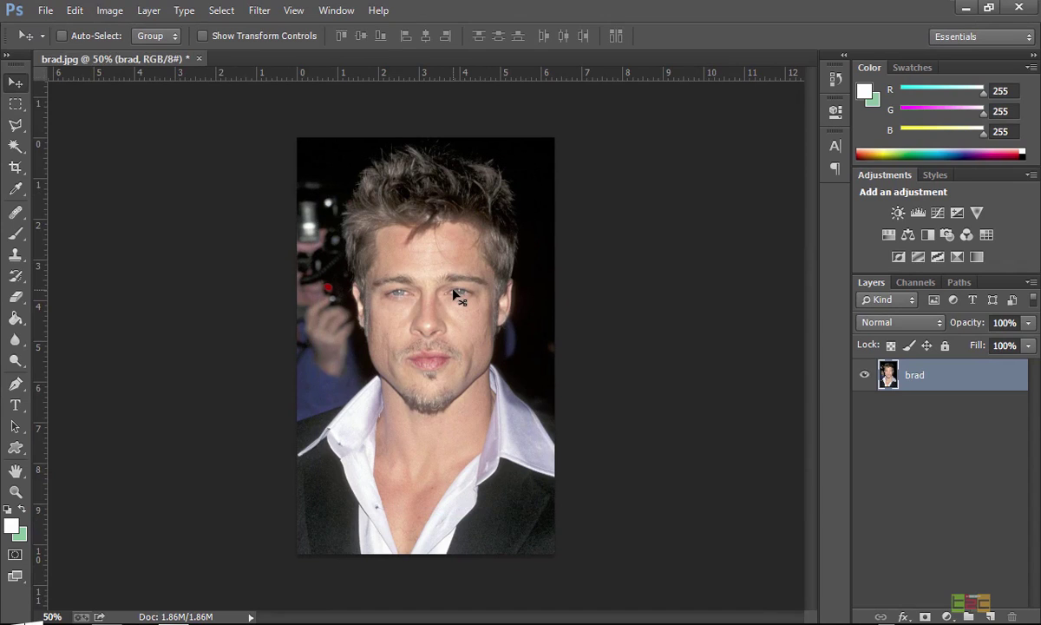
pyautogui.click(78, 10)
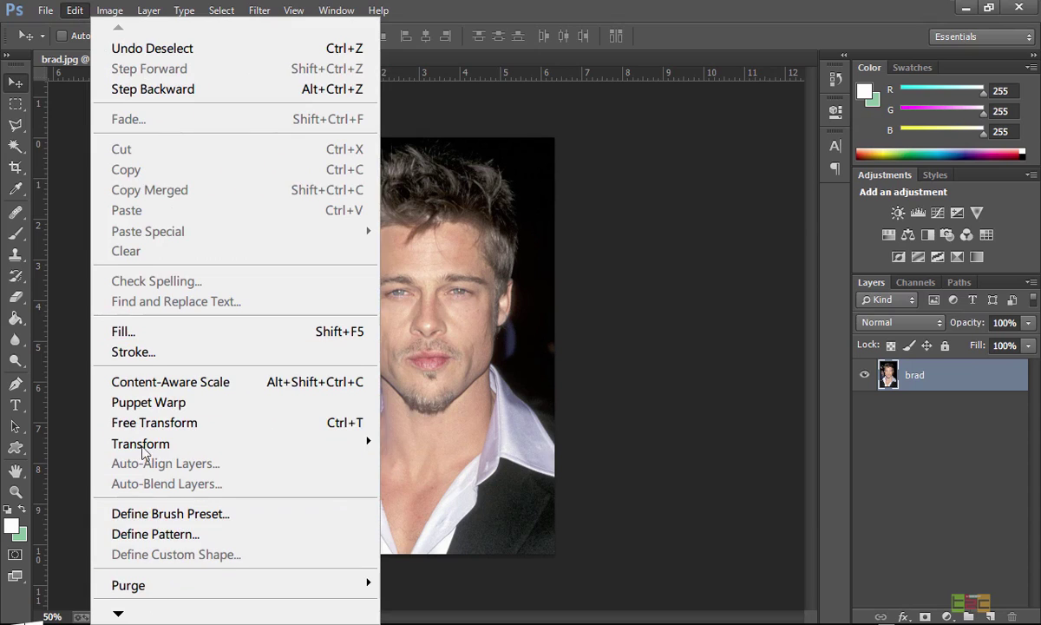
pyautogui.moveTo(131, 14)
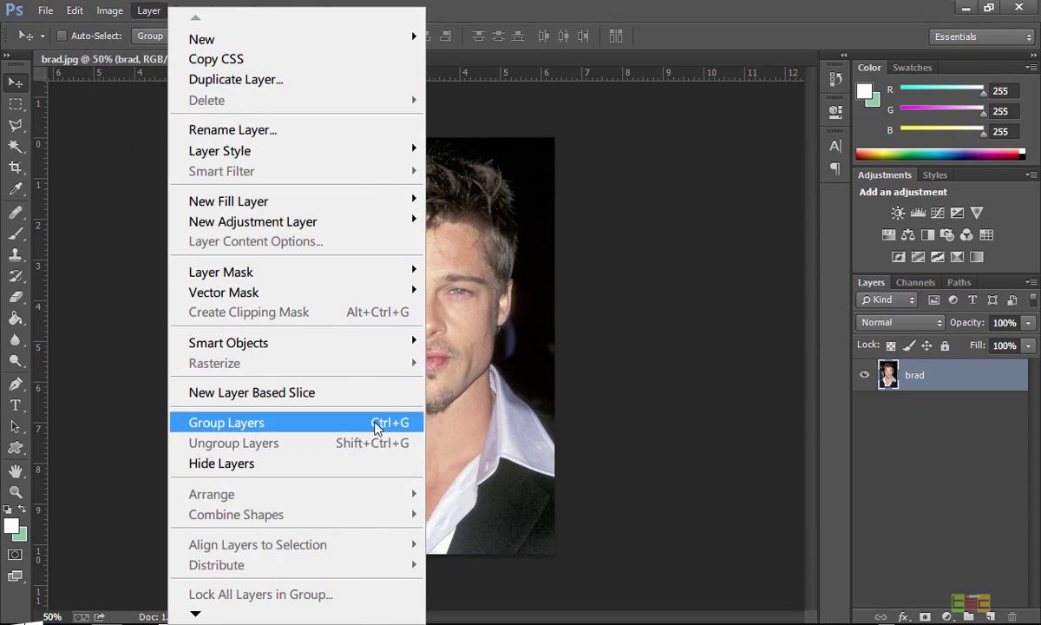
pyautogui.click(727, 346)
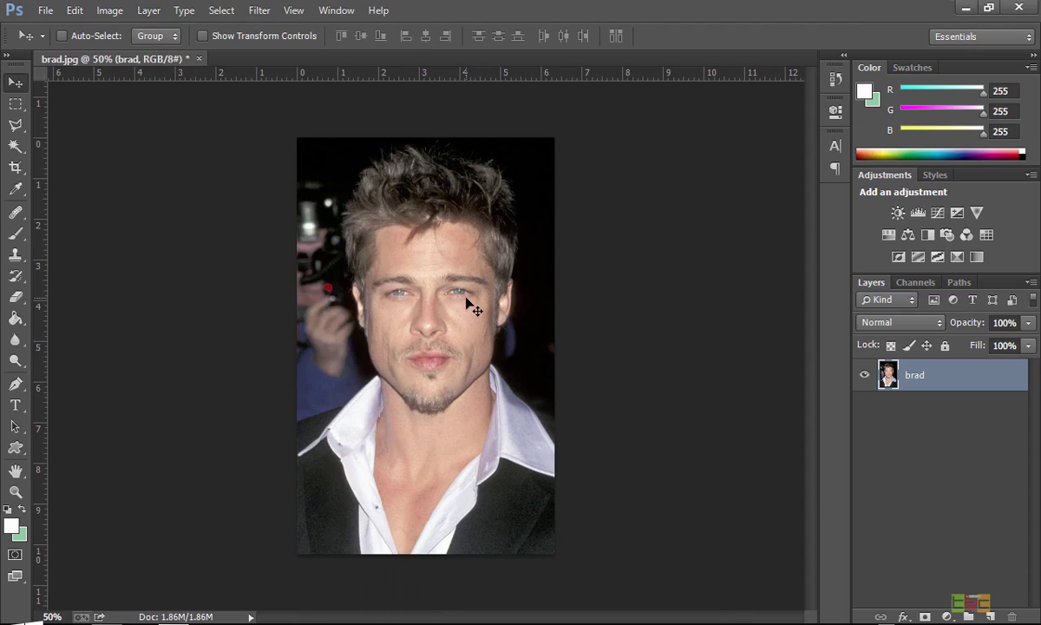
# Draw a large selection over the portrait's face and neck with the Elliptical Marquee tool.
pyautogui.click(15, 102)
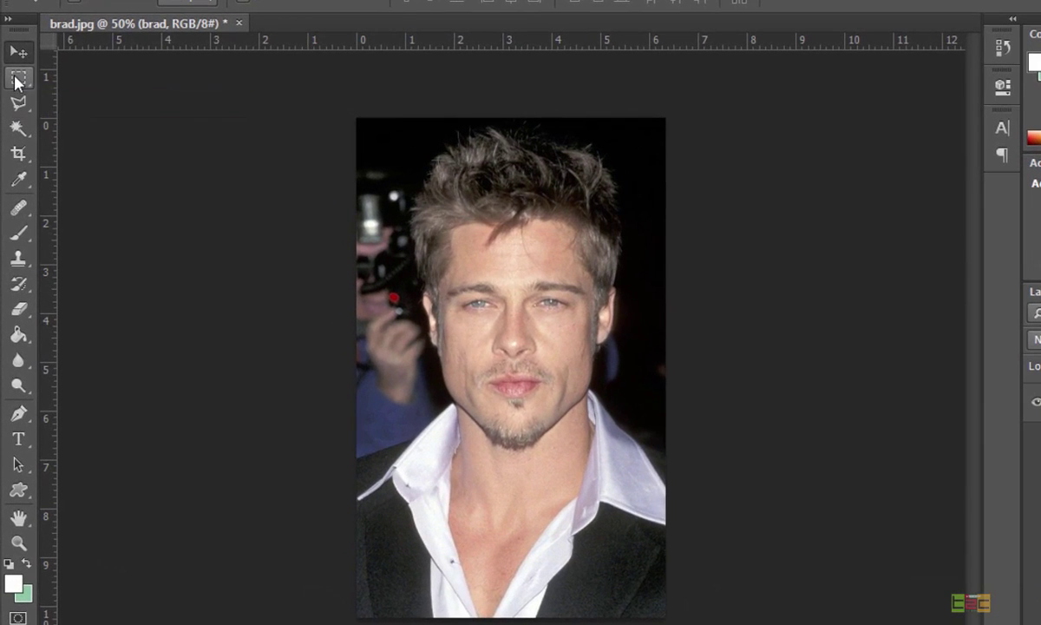
pyautogui.moveTo(16, 78); pyautogui.dragTo(62, 81)
pyautogui.click(87, 92)
pyautogui.rightClick(93, 101)
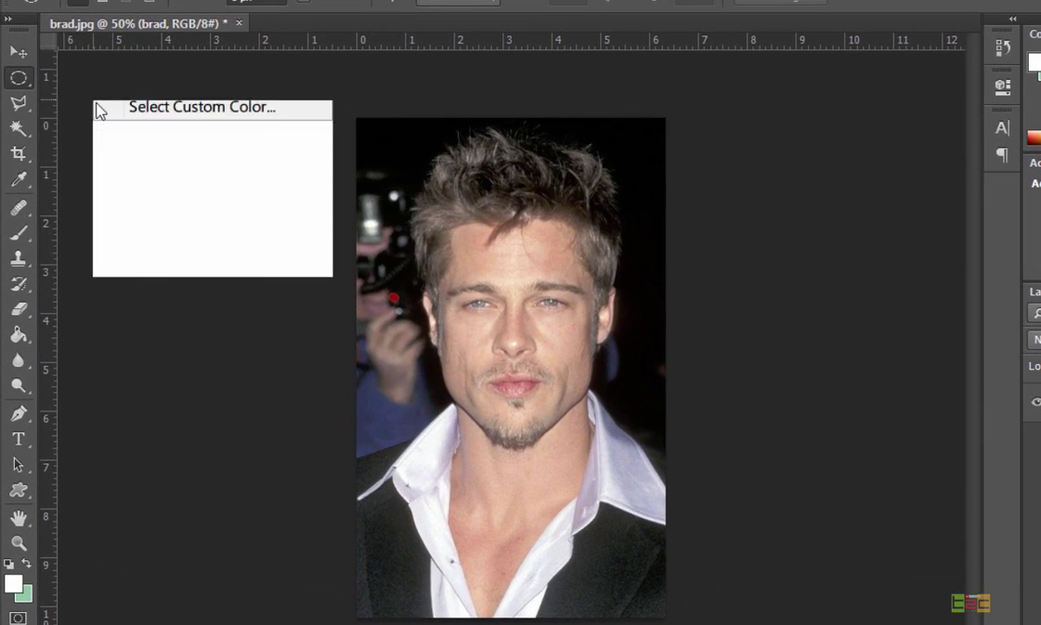
pyautogui.click(692, 337)
pyautogui.moveTo(522, 352); pyautogui.dragTo(637, 501)
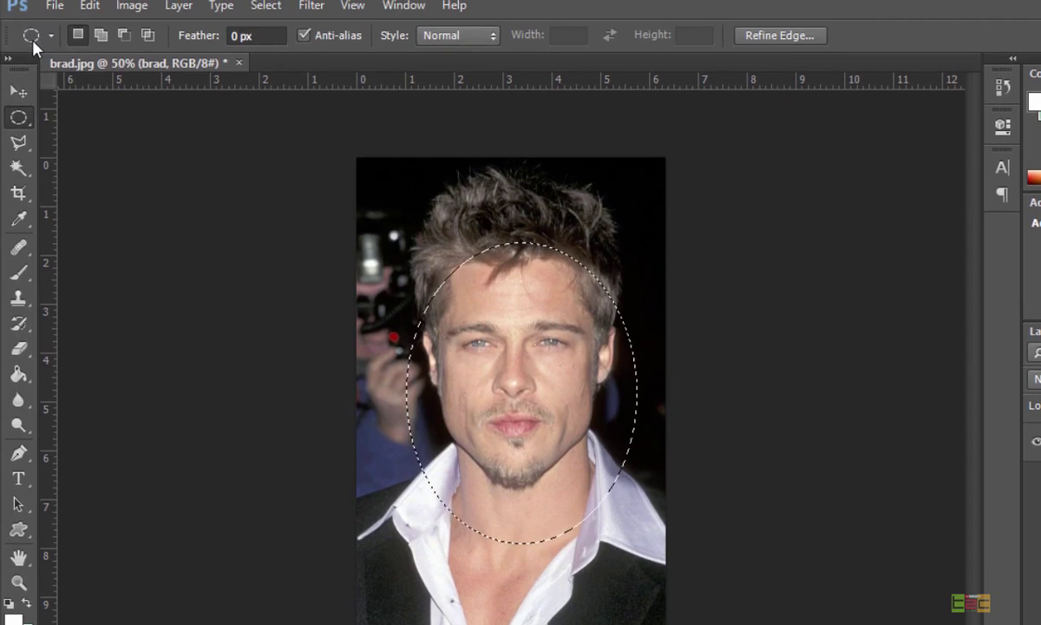
# Look through the tool presets and preset options of the Elliptical Marquee tool, and close them without changes.
pyautogui.click(50, 35)
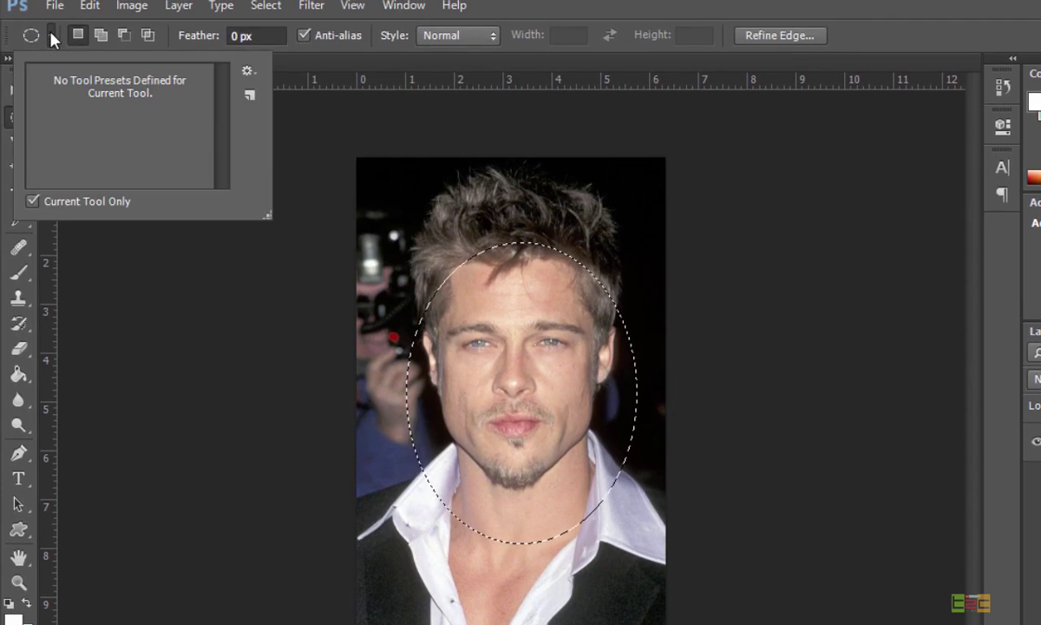
pyautogui.click(247, 71)
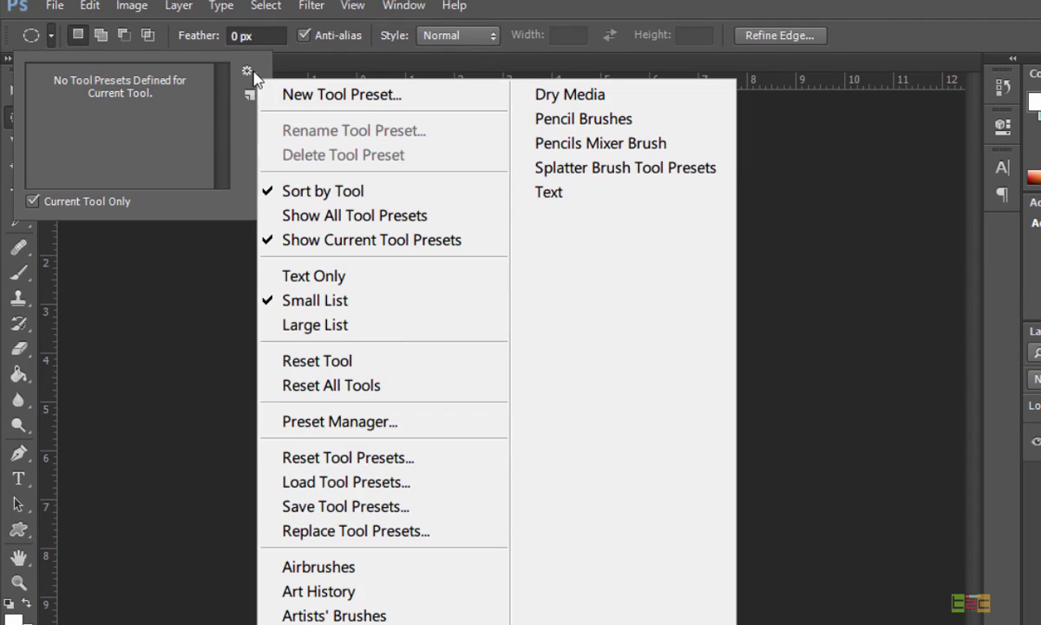
pyautogui.click(882, 411)
pyautogui.rightClick(882, 411)
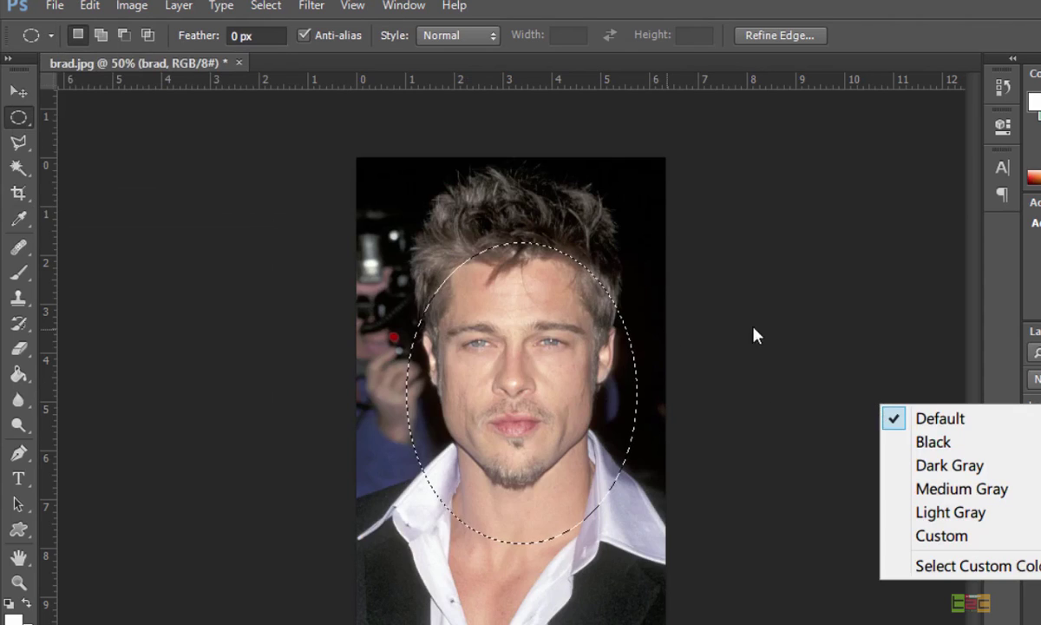
pyautogui.click(148, 227)
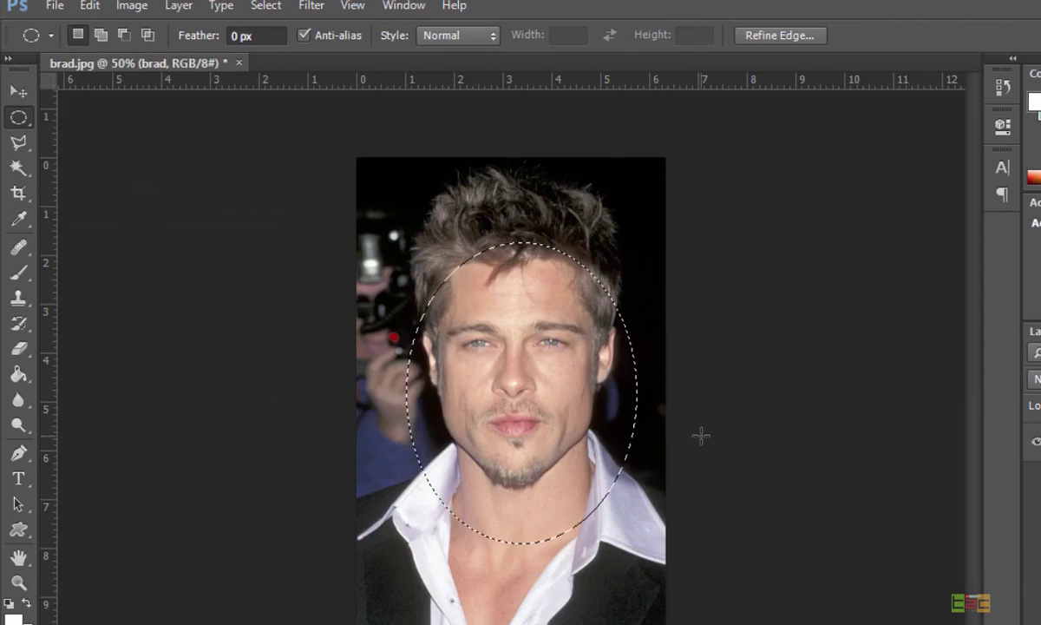
# Replace the elliptical selection with a Single Row Marquee across the forehead, and shift it down to the lower chest.
pyautogui.click(701, 436)
pyautogui.rightClick(19, 116)
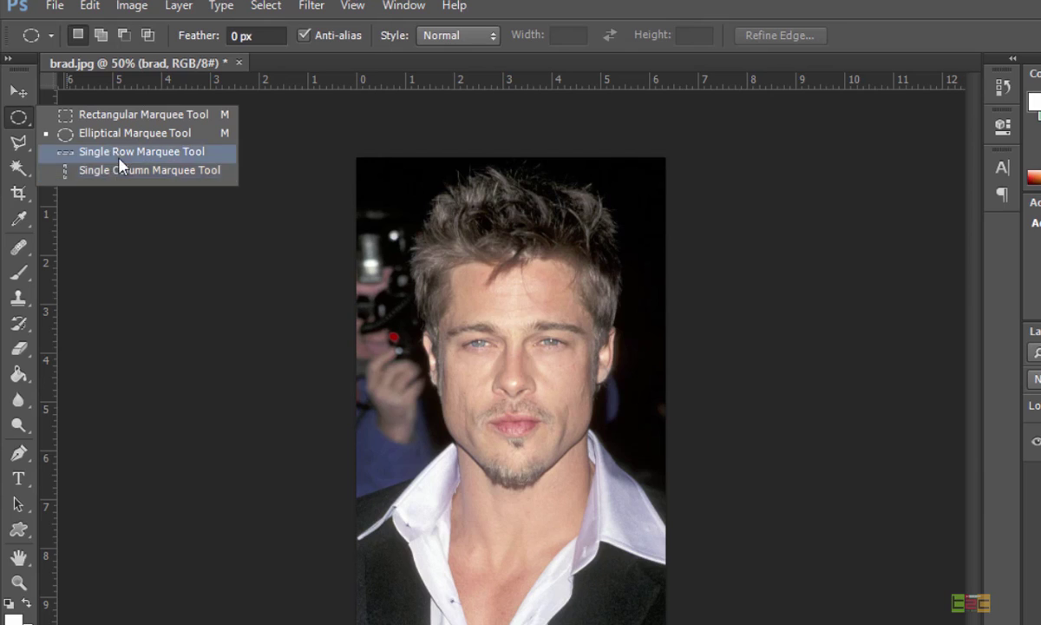
pyautogui.click(113, 151)
pyautogui.click(441, 320)
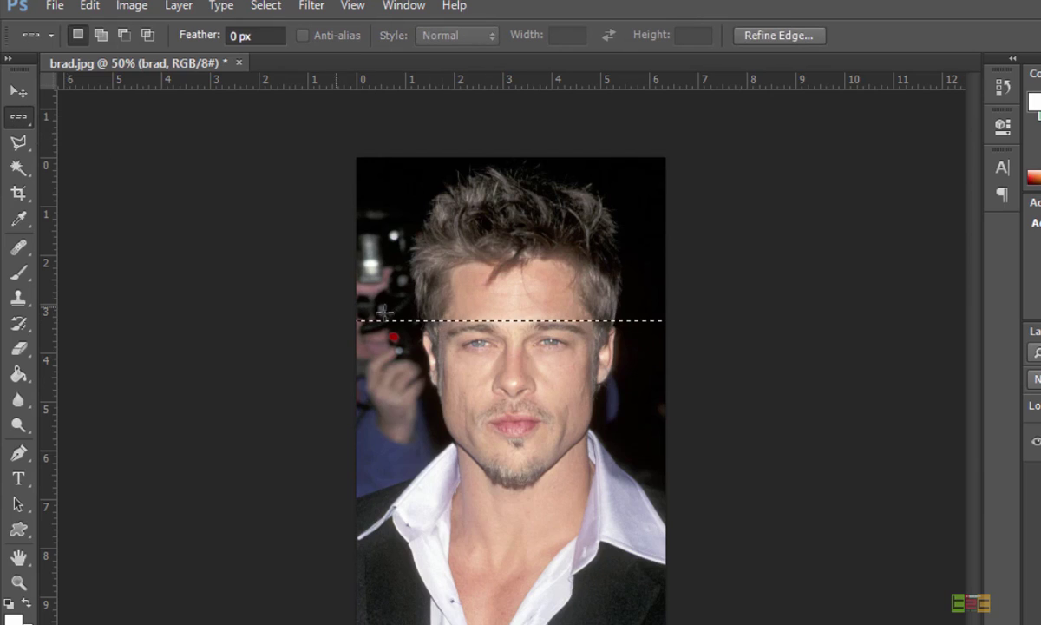
pyautogui.moveTo(454, 323); pyautogui.dragTo(477, 619)
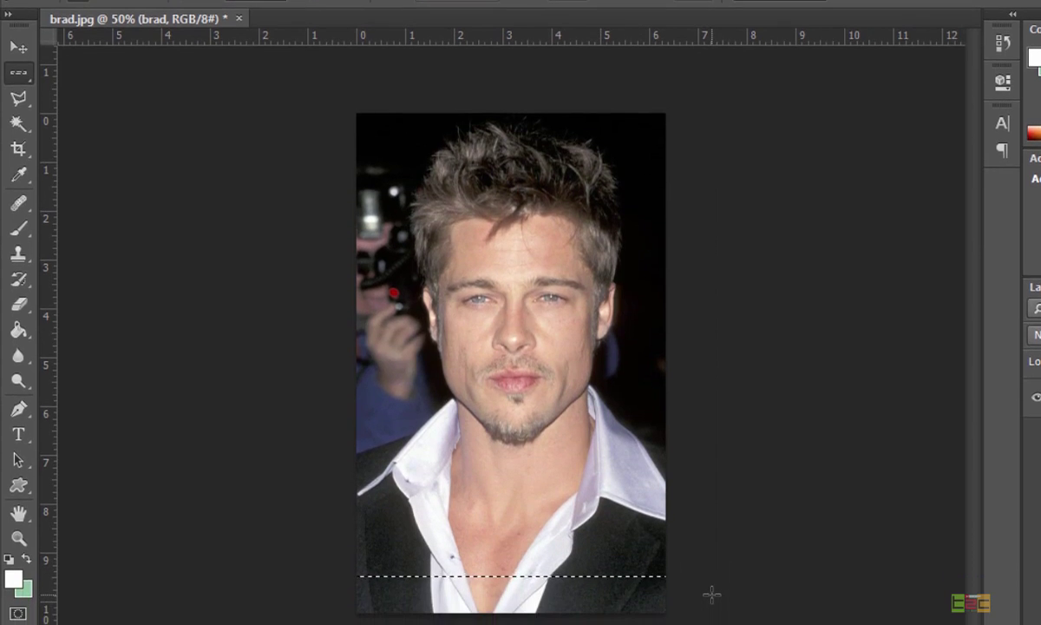
# Outline the head, neck and one jacket shoulder with a closed Polygonal Lasso selection, and deselect it.
pyautogui.click(17, 101)
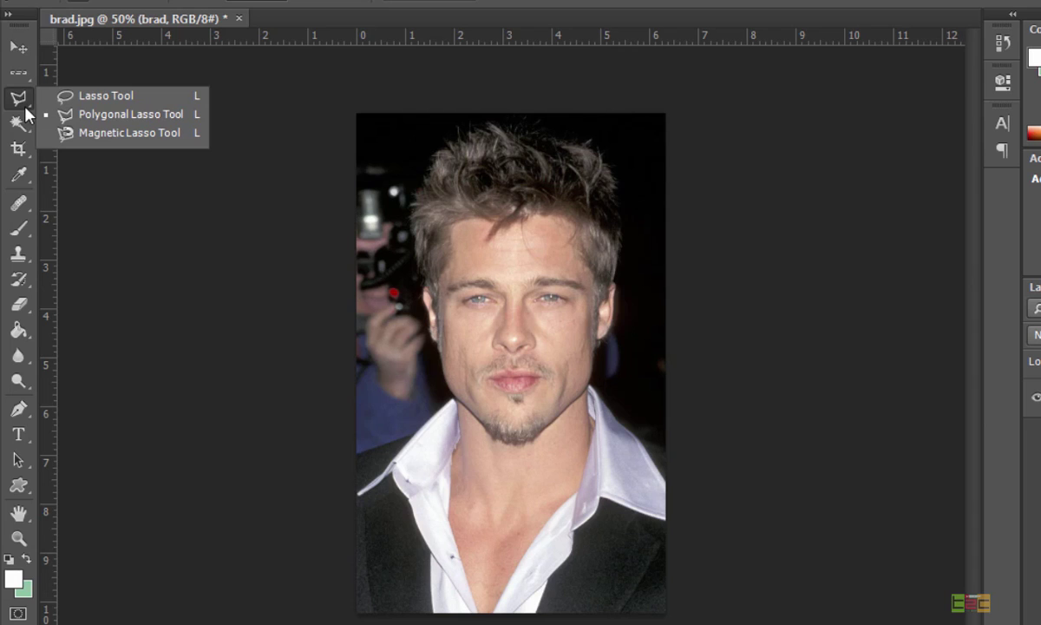
pyautogui.click(28, 102)
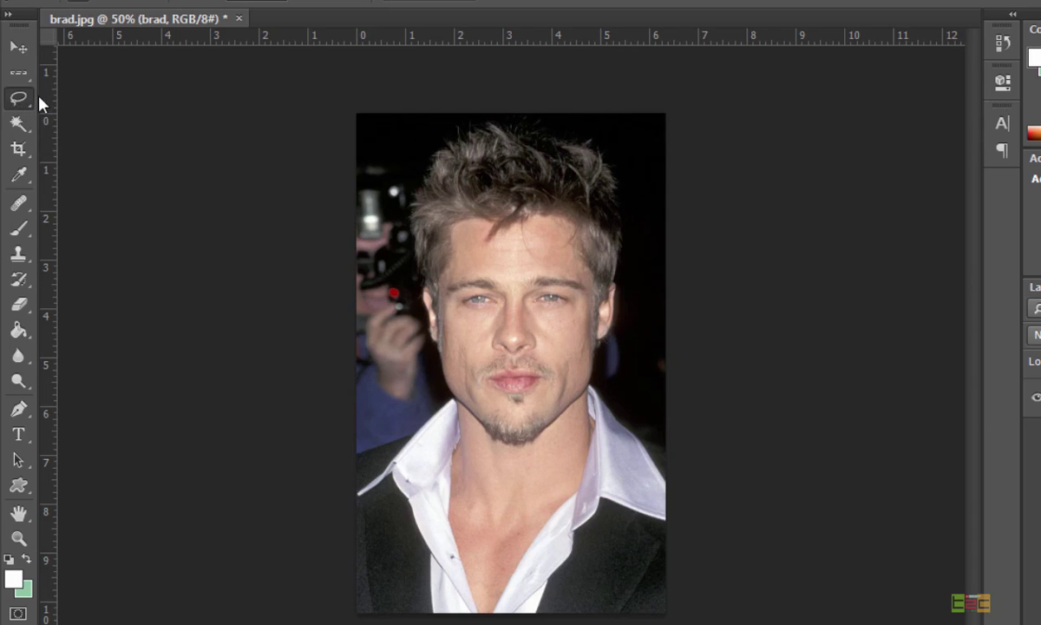
pyautogui.click(21, 102)
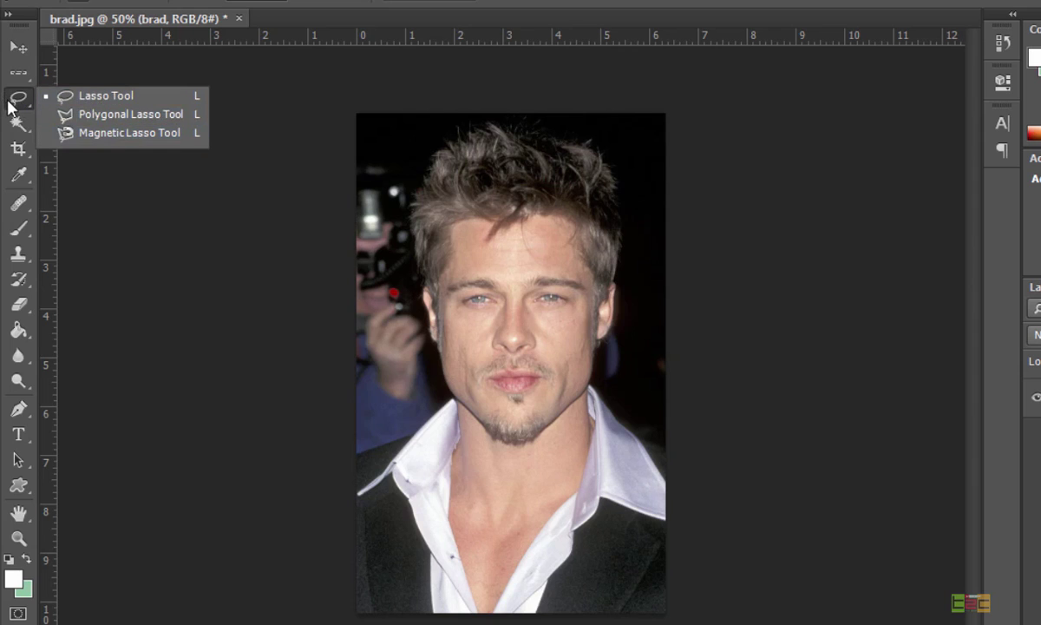
pyautogui.click(101, 115)
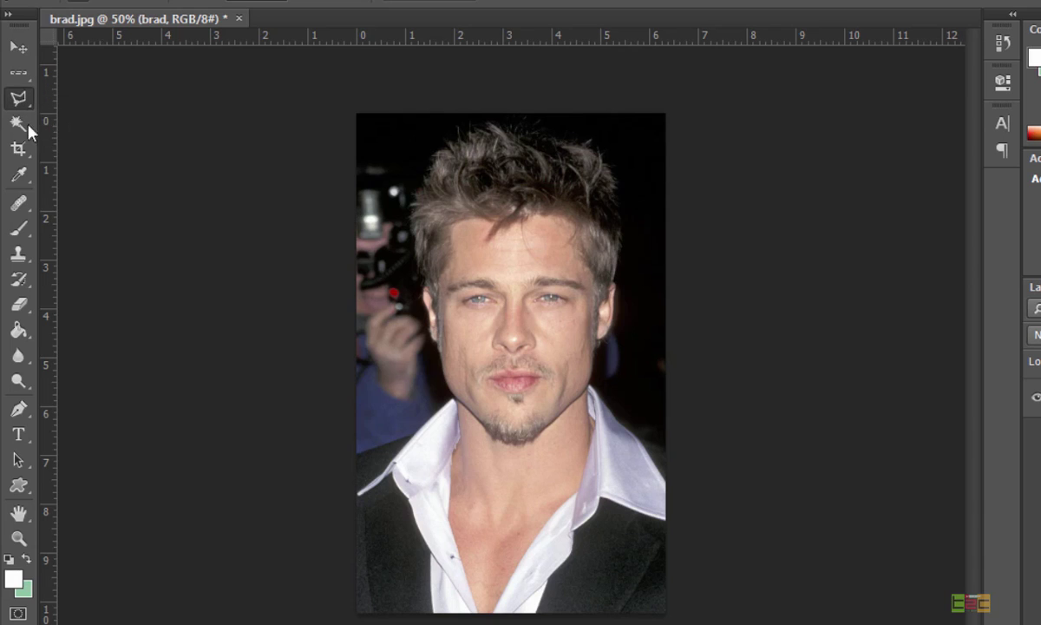
pyautogui.click(360, 454)
pyautogui.click(411, 438)
pyautogui.click(439, 345)
pyautogui.click(432, 323)
pyautogui.click(420, 254)
pyautogui.click(424, 184)
pyautogui.click(653, 205)
pyautogui.click(616, 403)
pyautogui.click(605, 451)
pyautogui.click(585, 501)
pyautogui.click(487, 524)
pyautogui.click(386, 598)
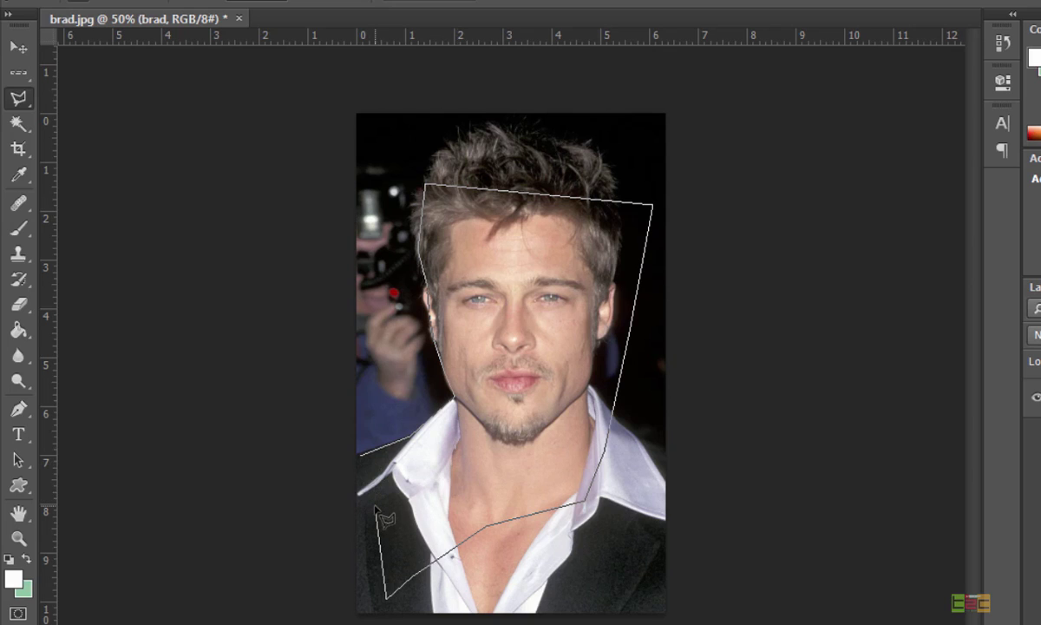
pyautogui.click(362, 458)
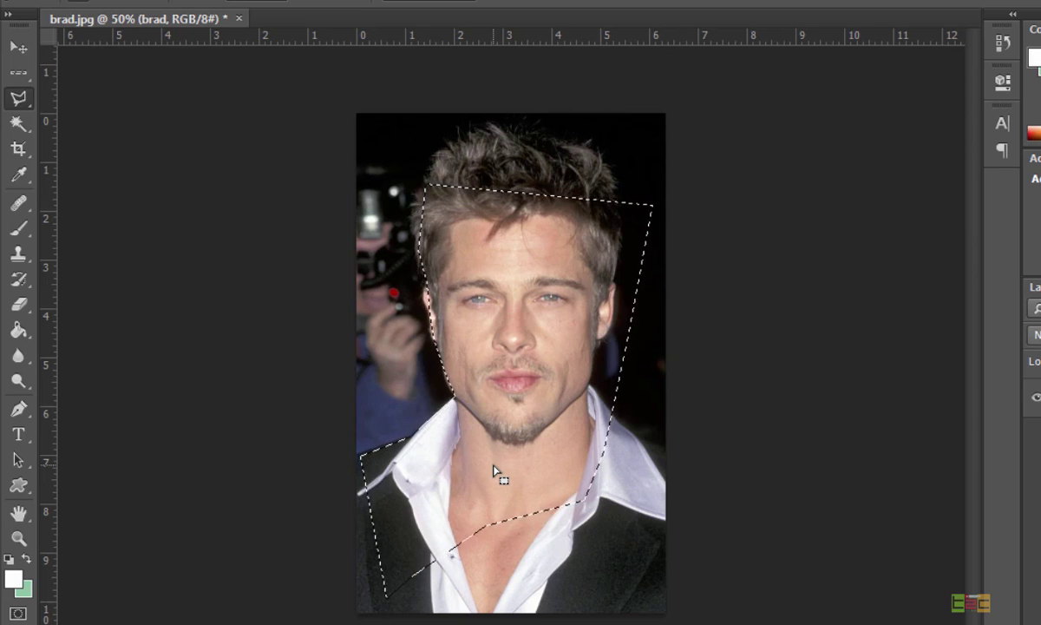
pyautogui.hotkey('ctrl', 'd')
# Draw a small, roughly triangular Polygonal Lasso selection from the jacket shoulder across the collar to the neck, and deselect it.
pyautogui.click(364, 465)
pyautogui.click(527, 468)
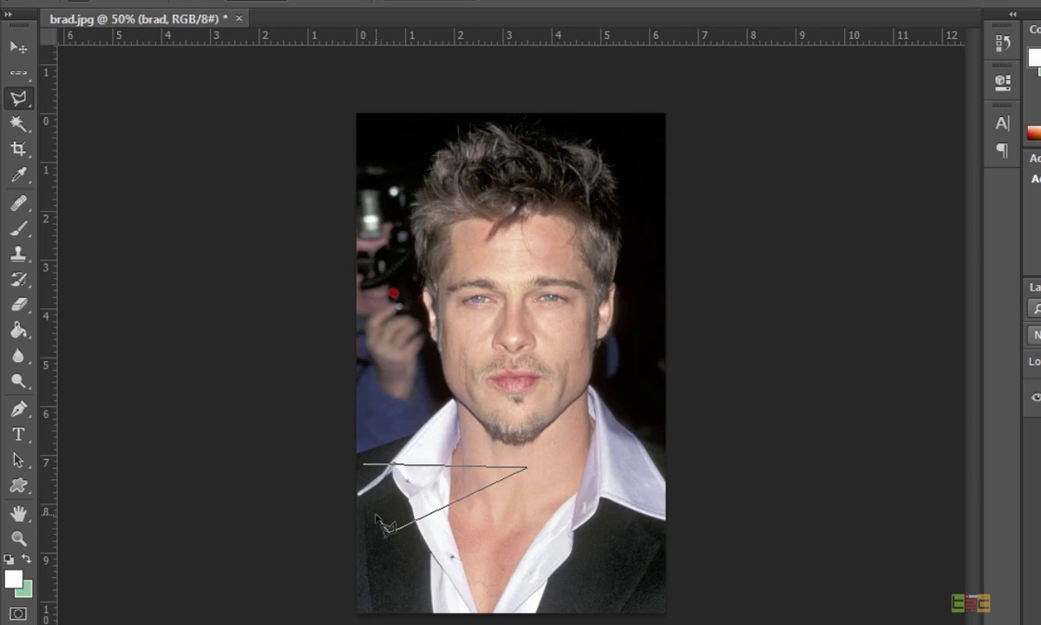
pyautogui.click(390, 529)
pyautogui.click(371, 504)
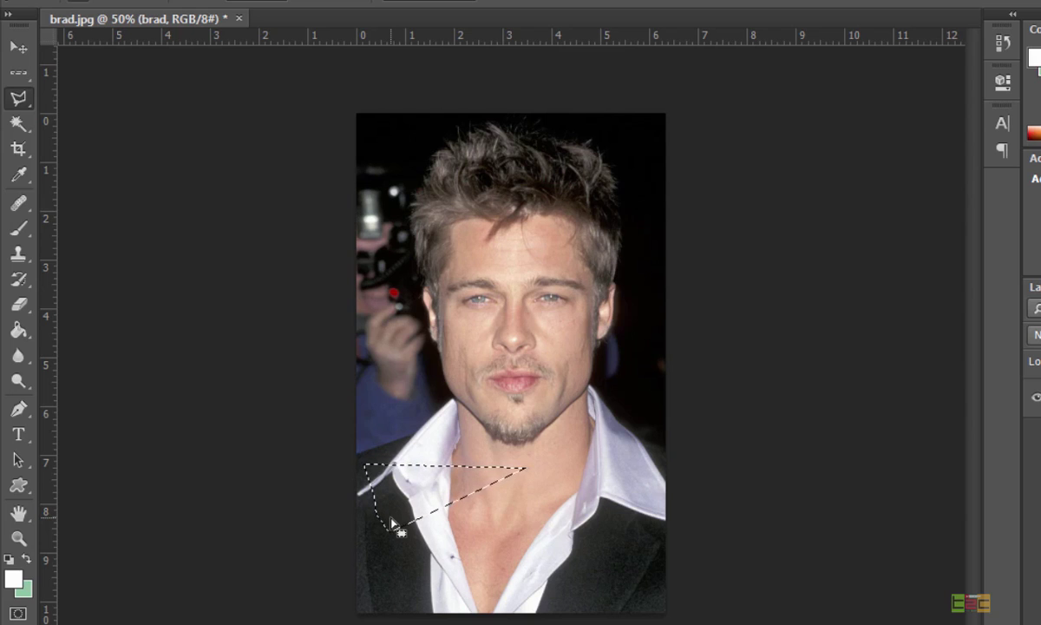
pyautogui.hotkey('ctrl', 'd')
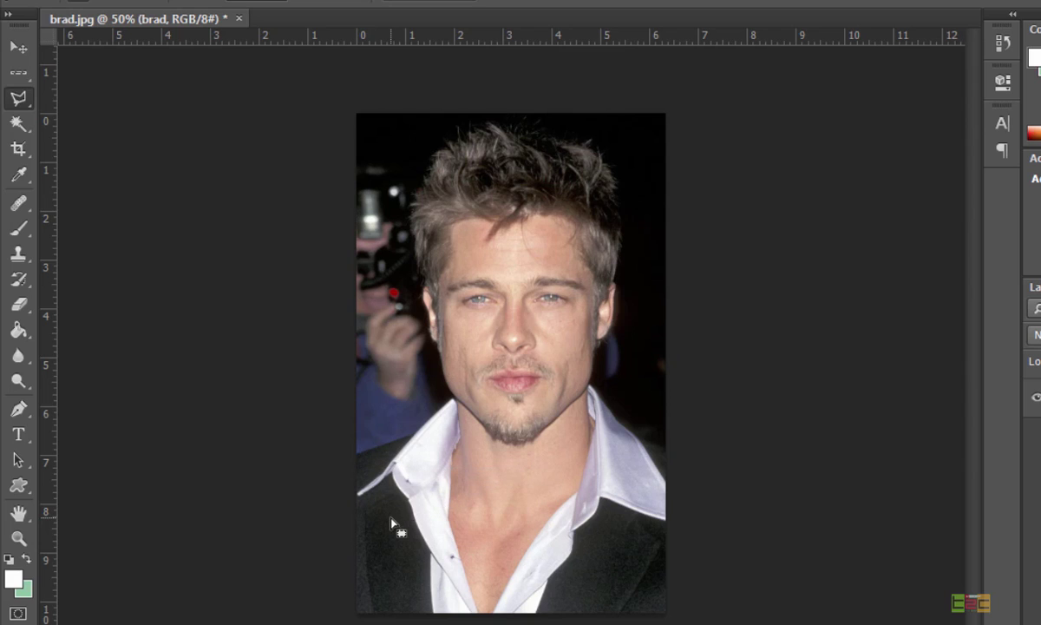
# Trace a freehand selection around the man's head and upper body with the Lasso tool, and deselect it.
pyautogui.rightClick(22, 103)
pyautogui.click(118, 96)
pyautogui.moveTo(358, 453)
pyautogui.mouseDown()
pyautogui.moveTo(431, 430)
pyautogui.moveTo(458, 404)
pyautogui.moveTo(447, 397)
pyautogui.moveTo(451, 406)
pyautogui.moveTo(414, 231)
pyautogui.moveTo(441, 155)
pyautogui.moveTo(514, 137)
pyautogui.moveTo(633, 178)
pyautogui.moveTo(616, 165)
pyautogui.moveTo(617, 285)
pyautogui.mouseUp()
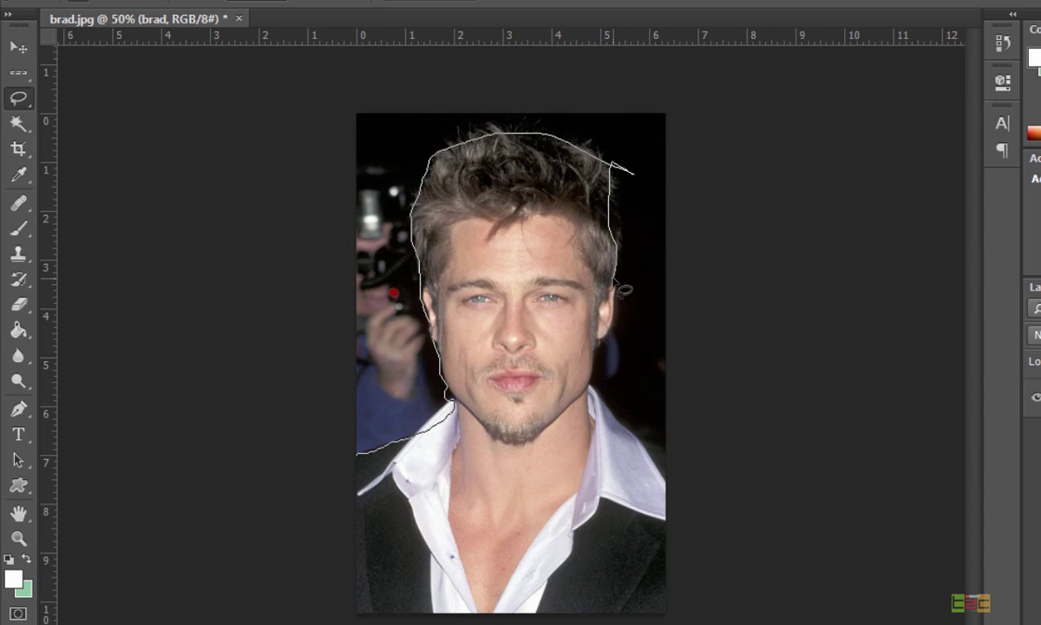
pyautogui.moveTo(597, 340)
pyautogui.mouseDown()
pyautogui.moveTo(600, 426)
pyautogui.moveTo(622, 426)
pyautogui.moveTo(648, 488)
pyautogui.moveTo(615, 571)
pyautogui.moveTo(568, 595)
pyautogui.moveTo(427, 618)
pyautogui.moveTo(399, 607)
pyautogui.moveTo(368, 550)
pyautogui.moveTo(358, 457)
pyautogui.mouseUp()
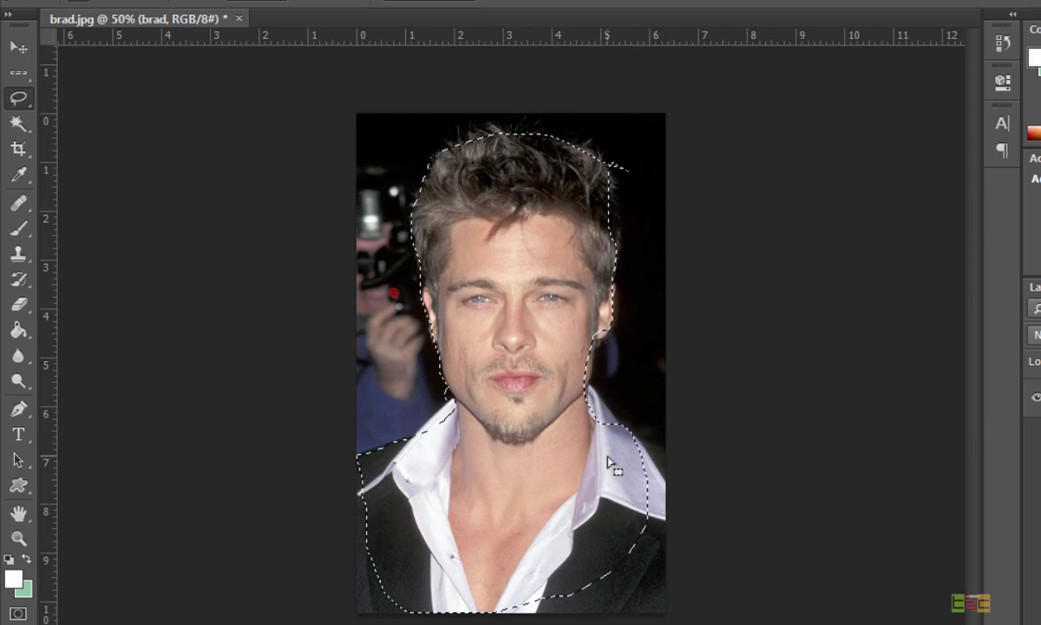
pyautogui.hotkey('ctrl', 'd')
# Trace the edges of the head, neck and shoulder with the Magnetic Lasso tool, close the selection, and deselect it.
pyautogui.click(27, 103)
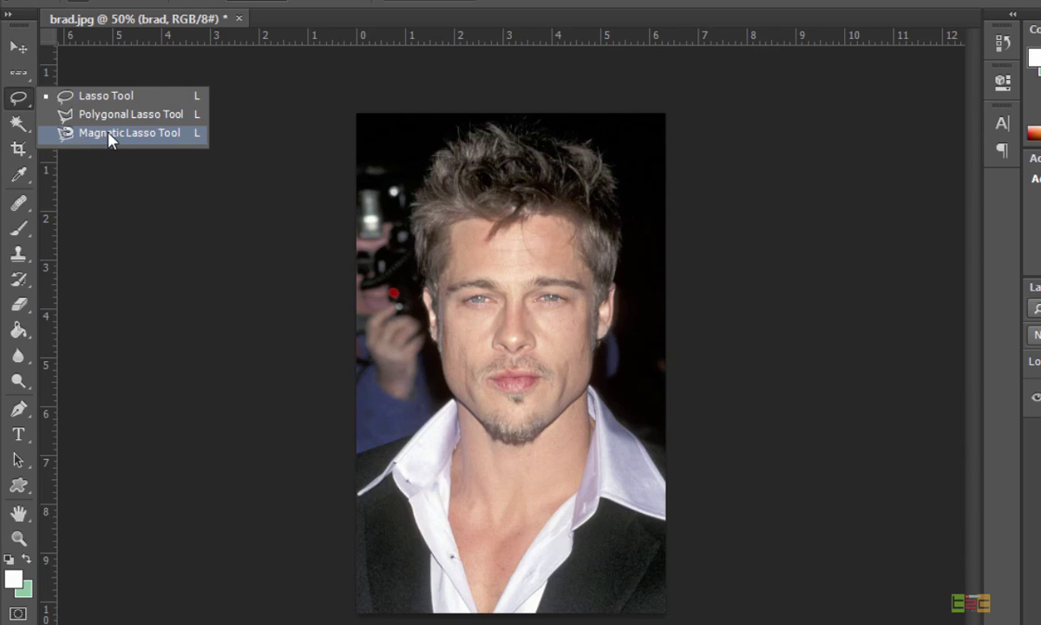
pyautogui.click(103, 133)
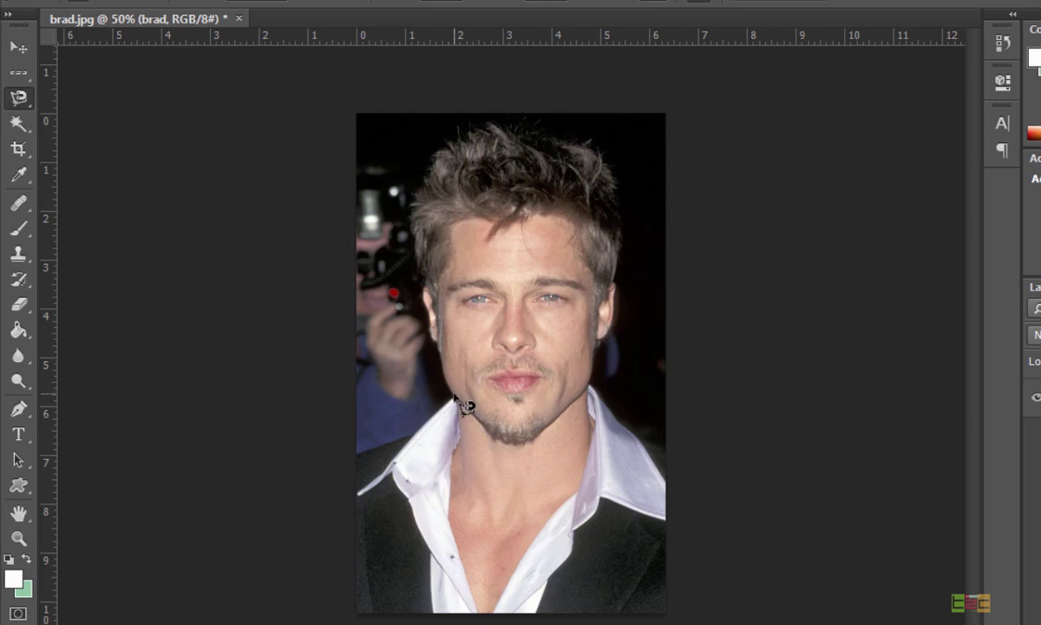
pyautogui.click(358, 458)
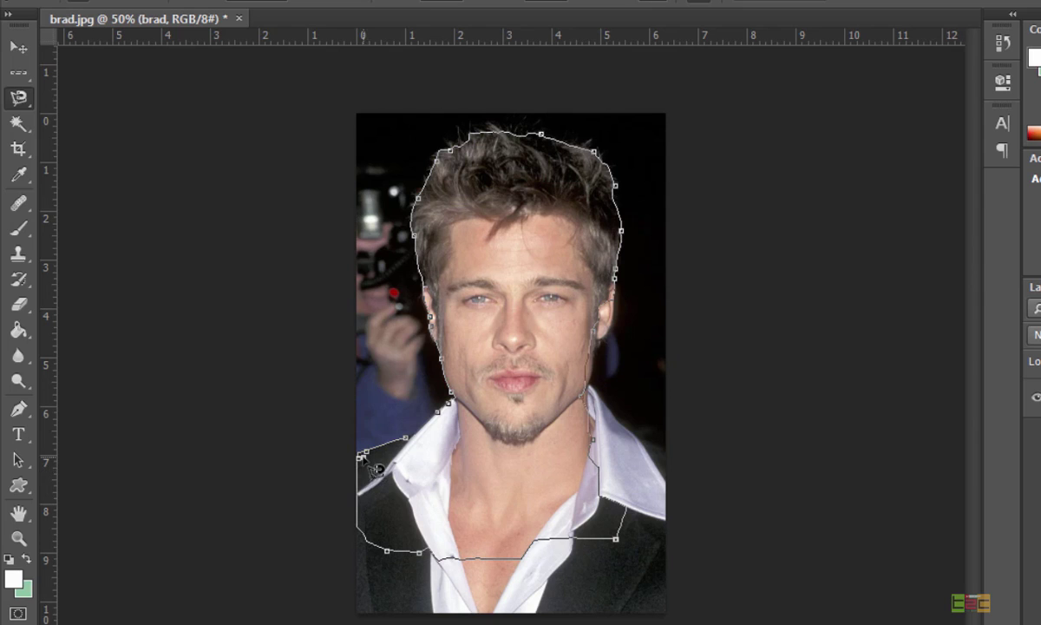
pyautogui.click(363, 457)
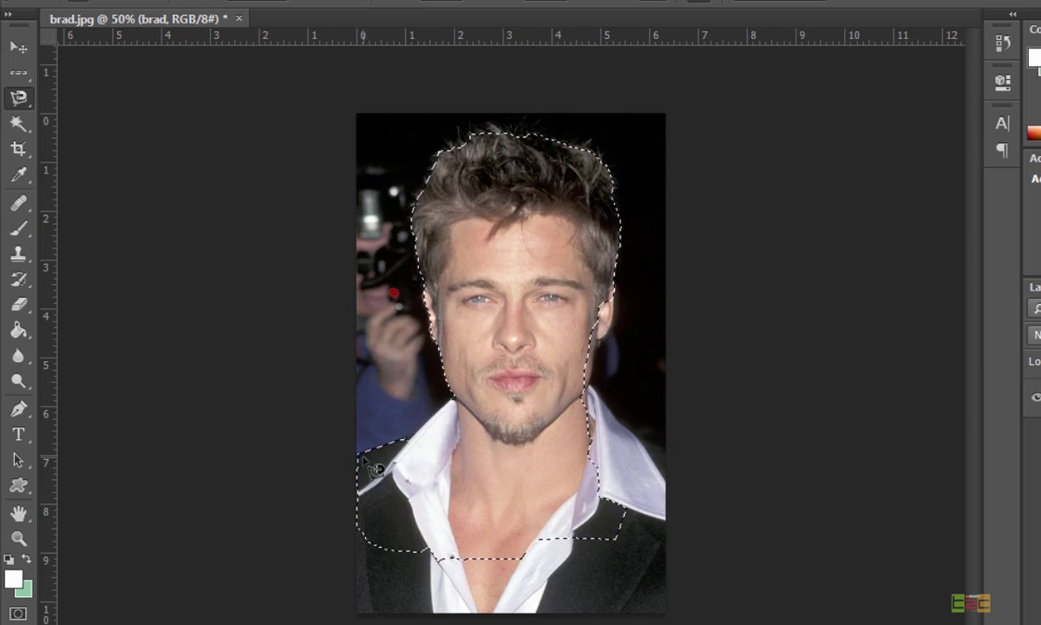
pyautogui.hotkey('ctrl', 'd')
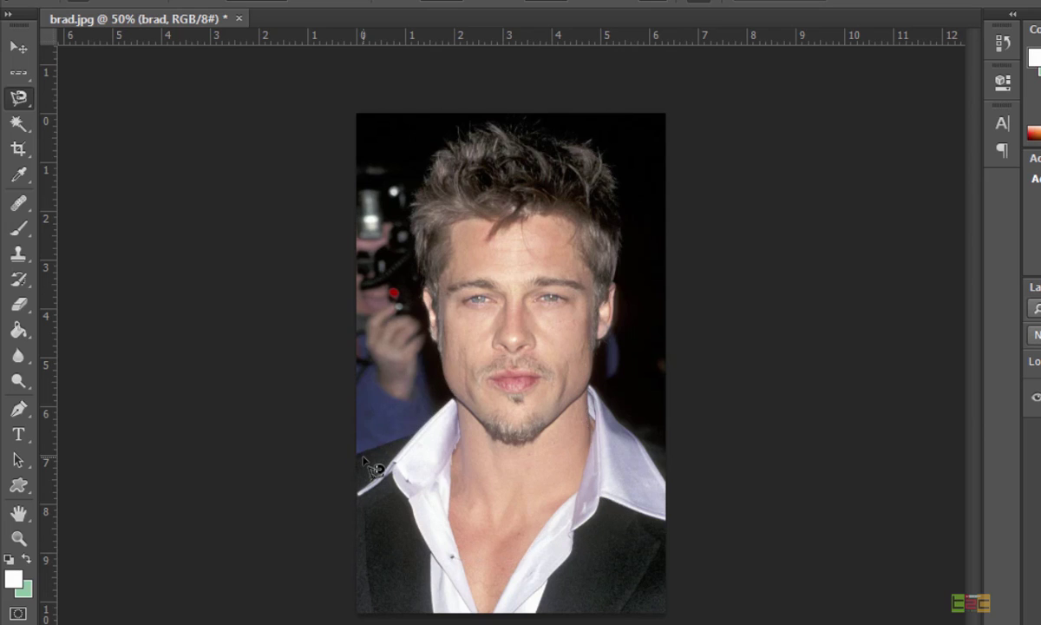
# Select both sides of the black jacket and one side of the white collar with the Quick Selection tool, and deselect them.
pyautogui.click(18, 124)
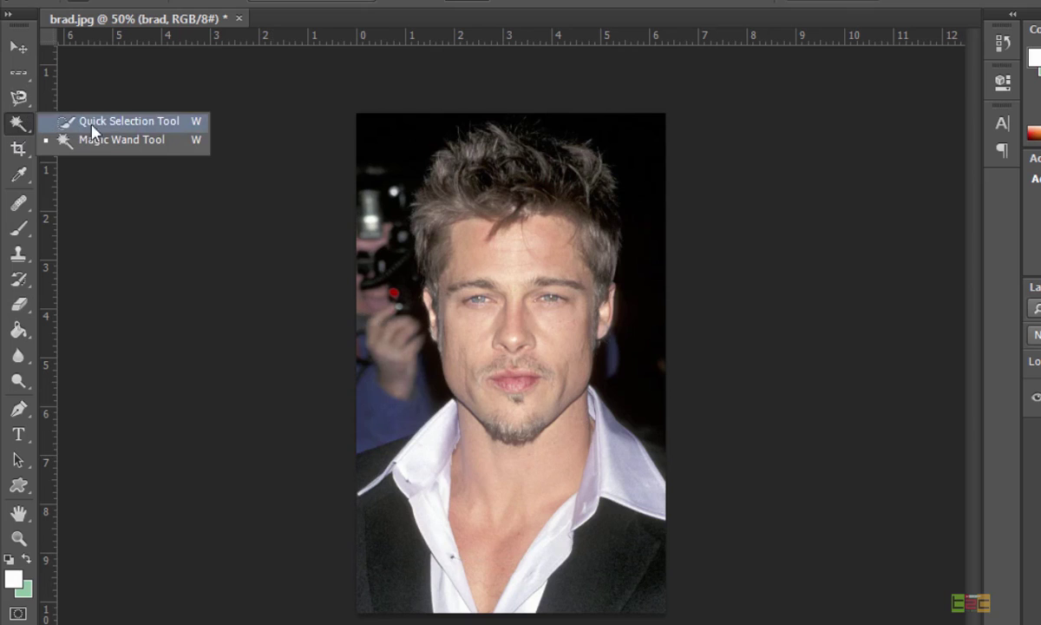
pyautogui.click(113, 123)
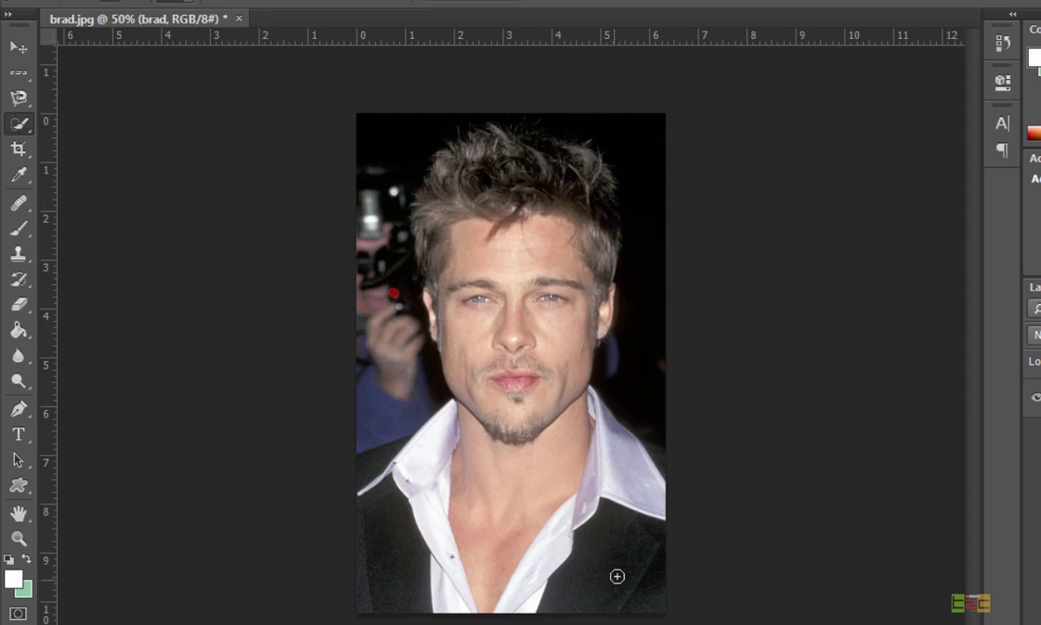
pyautogui.moveTo(648, 605)
pyautogui.mouseDown()
pyautogui.moveTo(639, 536)
pyautogui.moveTo(603, 581)
pyautogui.mouseUp()
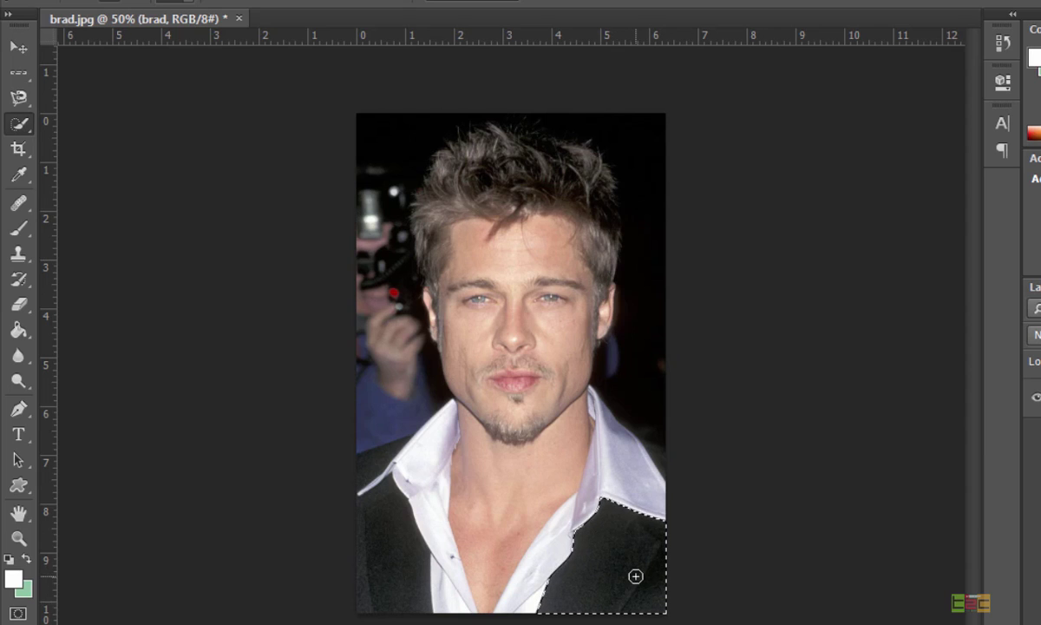
pyautogui.click(401, 553)
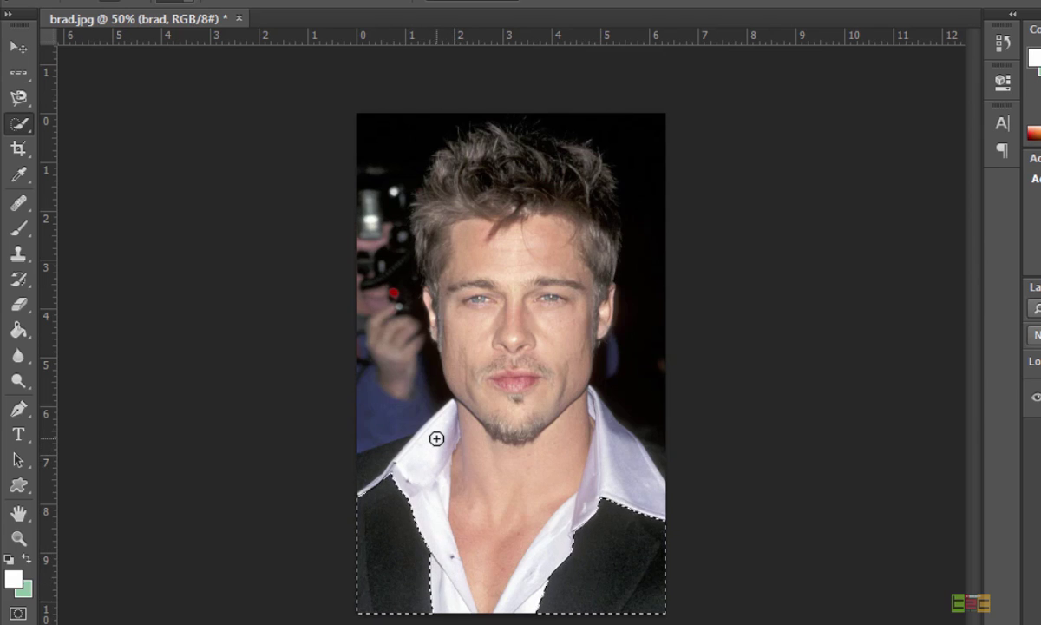
pyautogui.moveTo(437, 438)
pyautogui.mouseDown()
pyautogui.moveTo(440, 574)
pyautogui.moveTo(428, 482)
pyautogui.mouseUp()
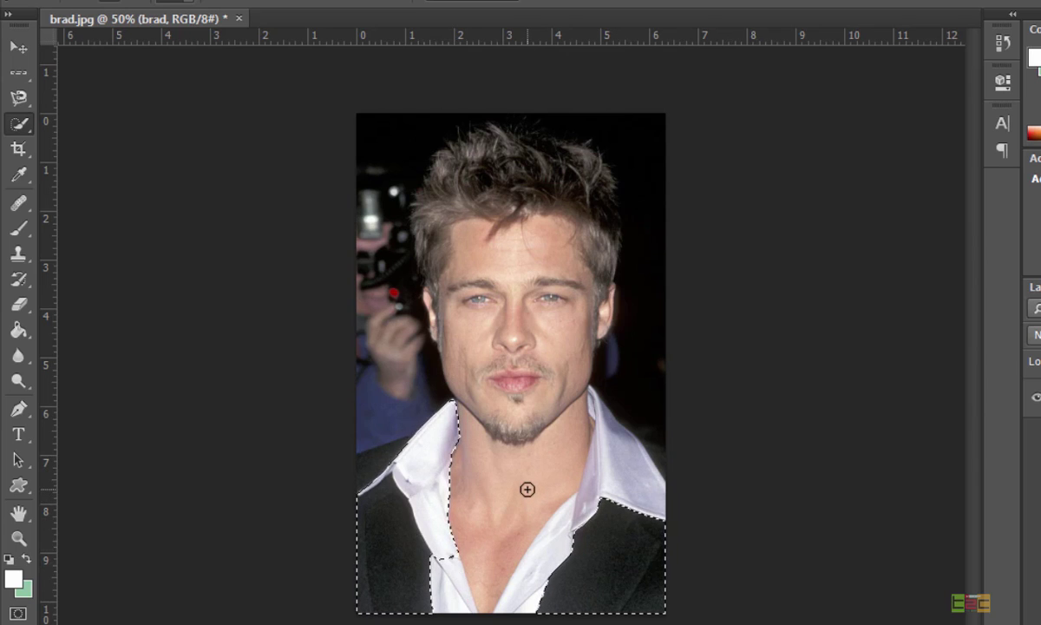
pyautogui.hotkey('ctrl', 'd')
# Select each side of the black jacket and a spot on the face in turn with the Magic Wand tool, and deselect.
pyautogui.rightClick(19, 124)
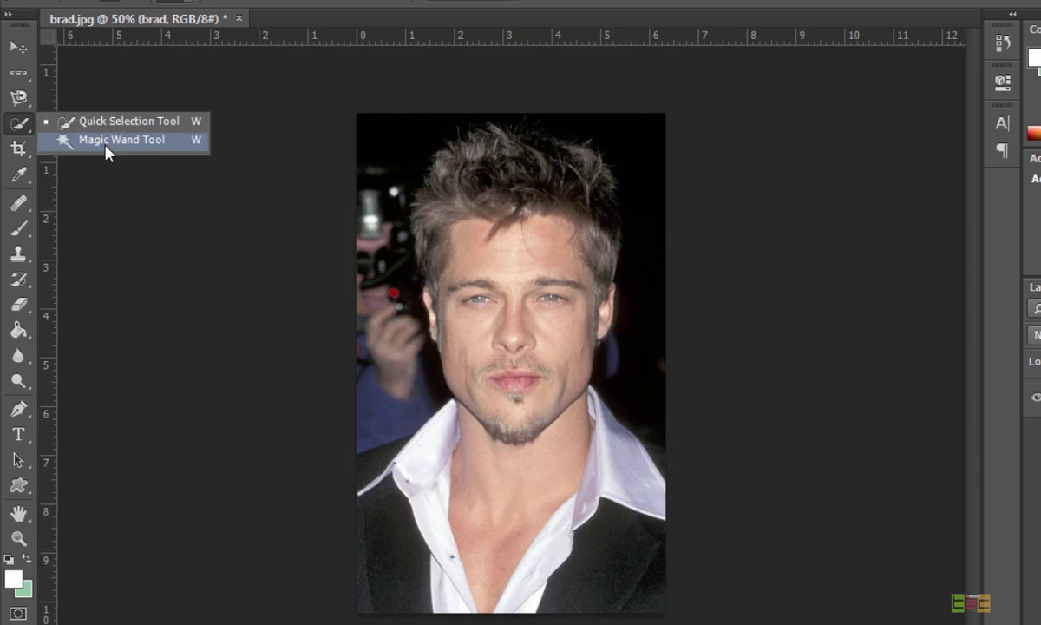
pyautogui.click(105, 146)
pyautogui.click(369, 556)
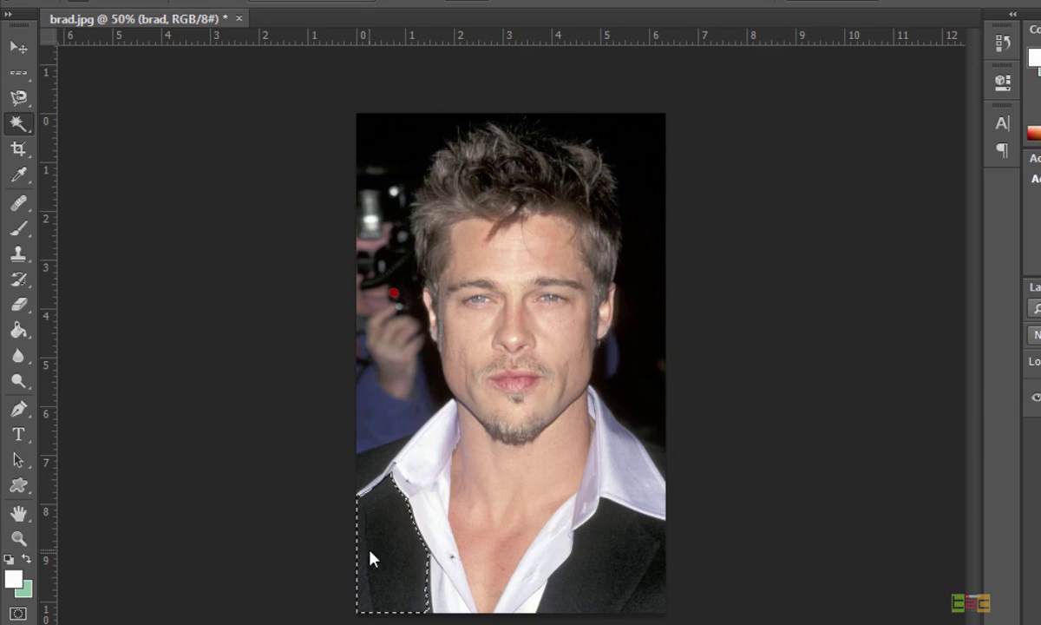
pyautogui.click(598, 540)
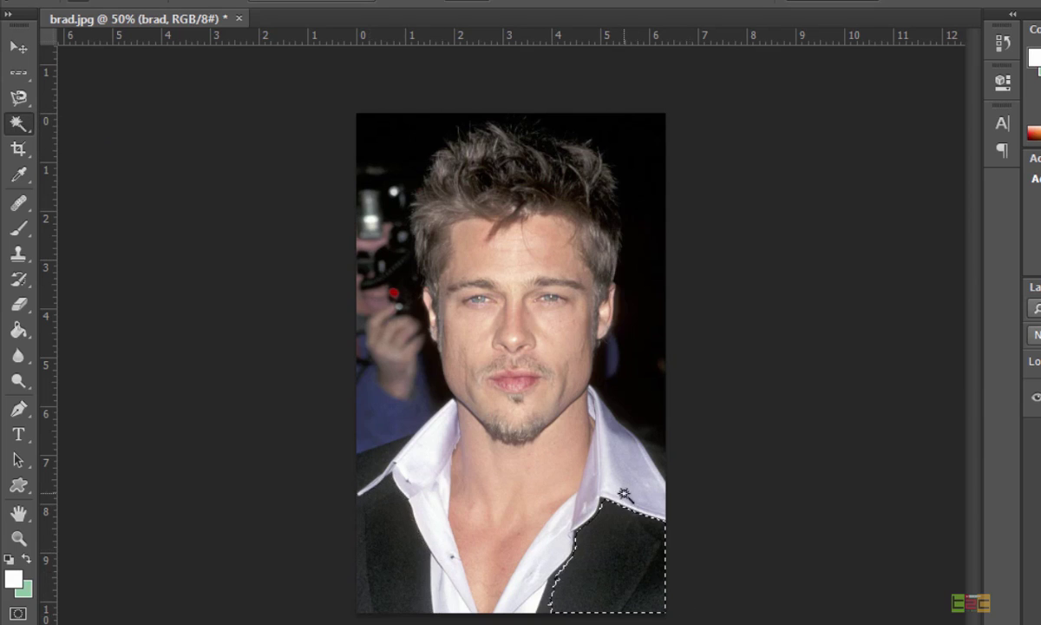
pyautogui.click(495, 386)
pyautogui.hotkey('ctrl', 'd')
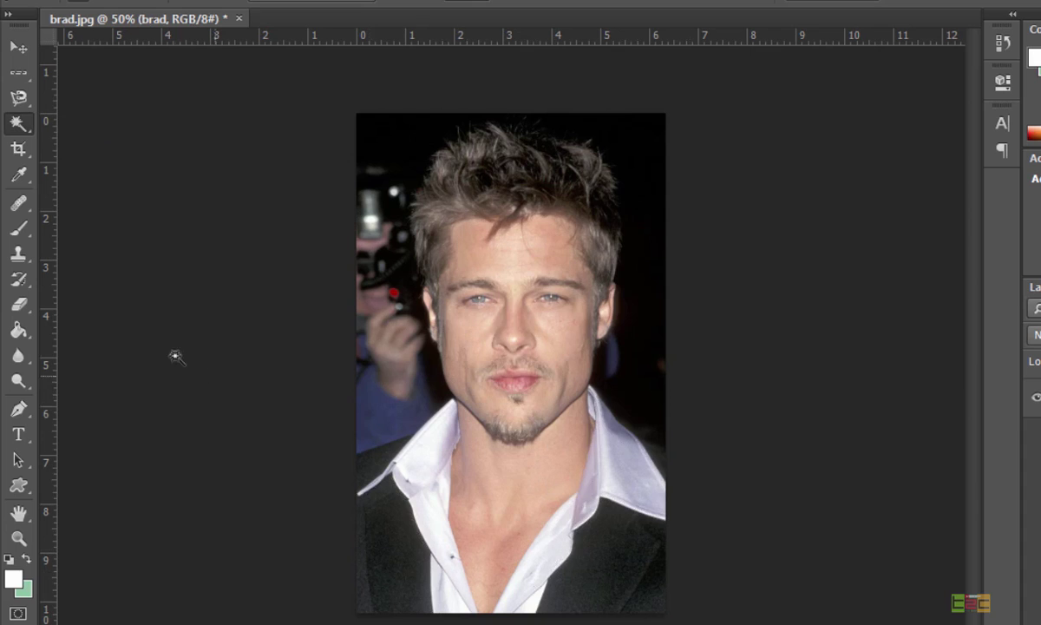
# Crop away the lower part of the portrait just below the neck and collar, and undo the crop.
pyautogui.click(18, 146)
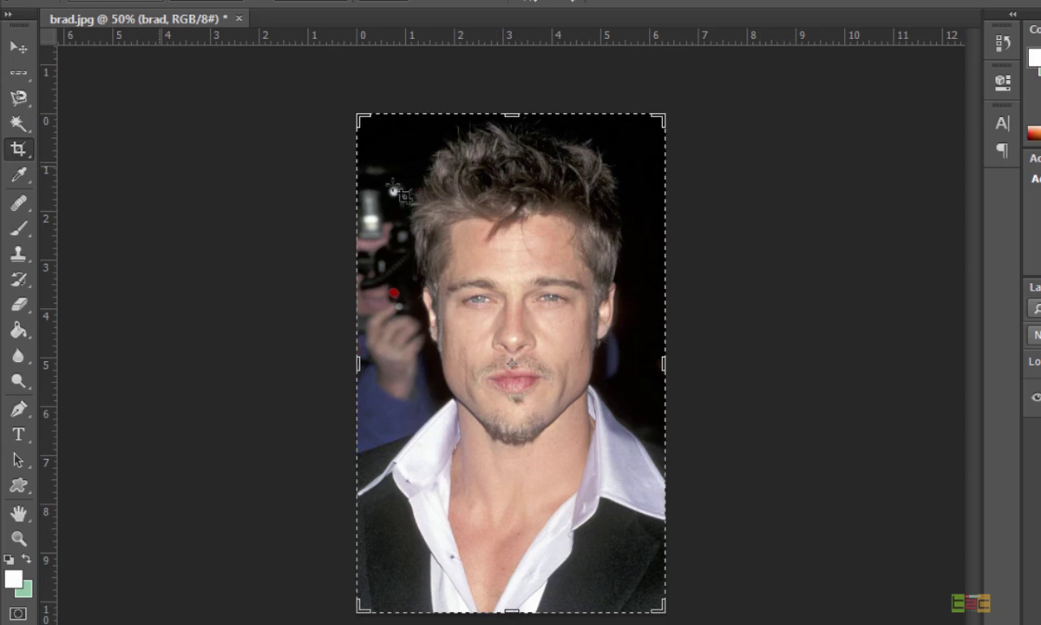
pyautogui.moveTo(510, 612); pyautogui.dragTo(534, 536)
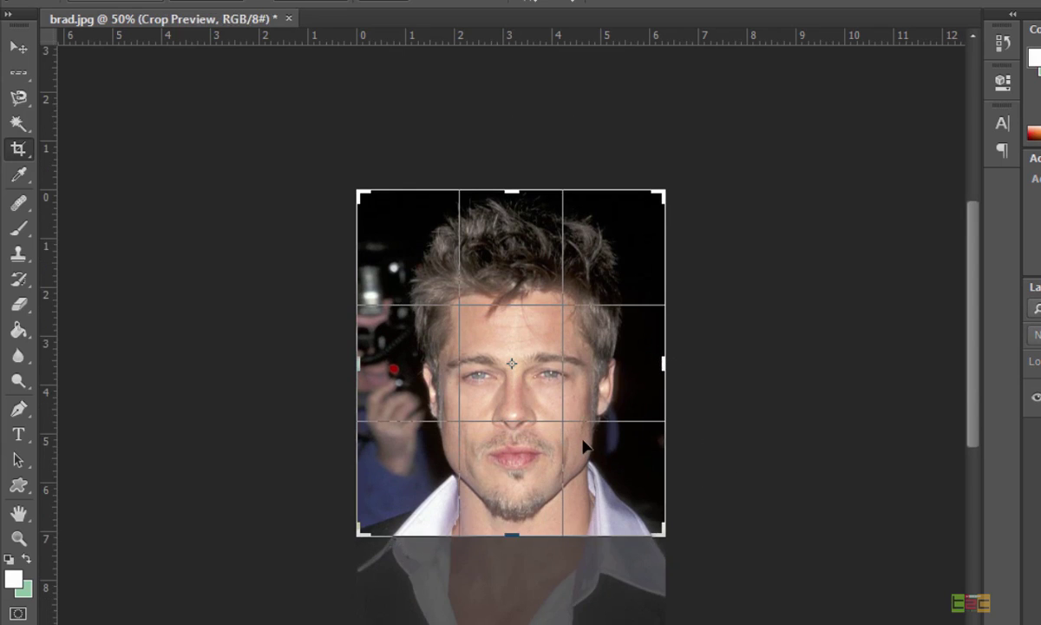
pyautogui.press('Return')
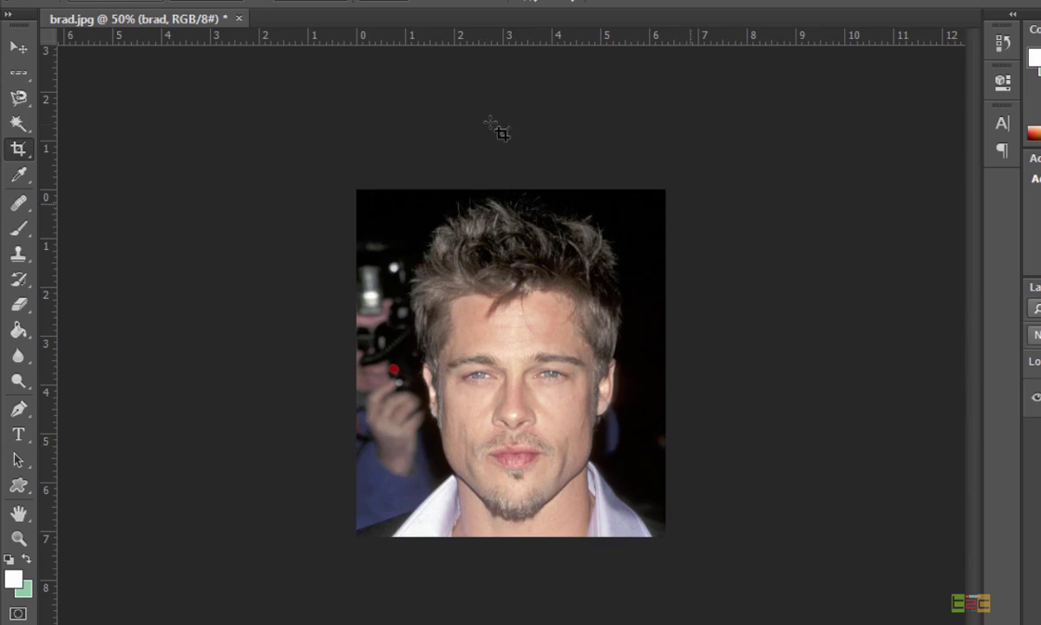
pyautogui.hotkey('ctrl', 'z')
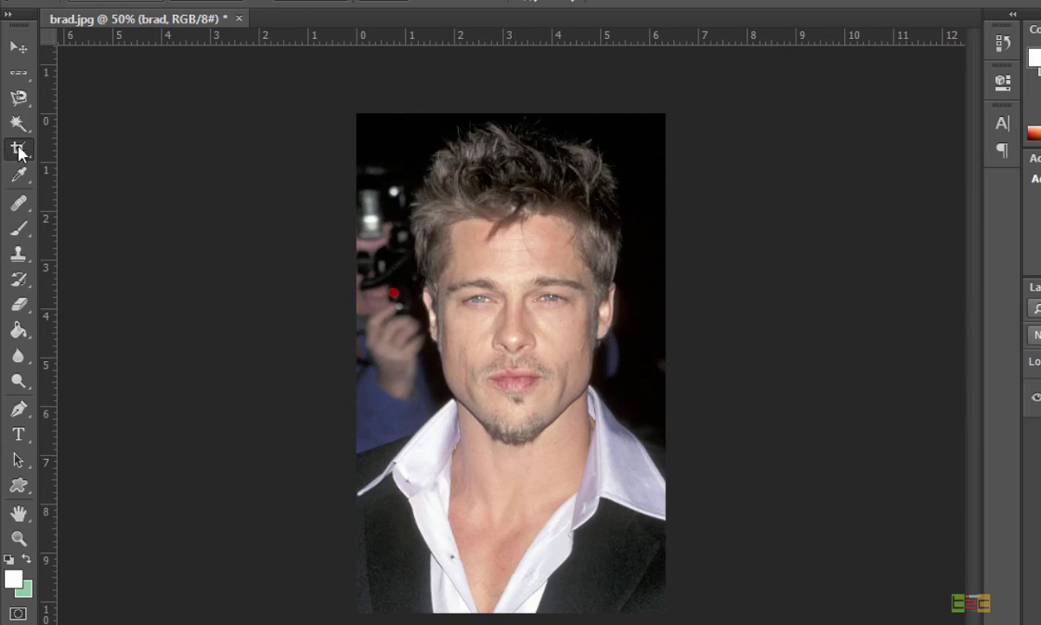
pyautogui.rightClick(31, 152)
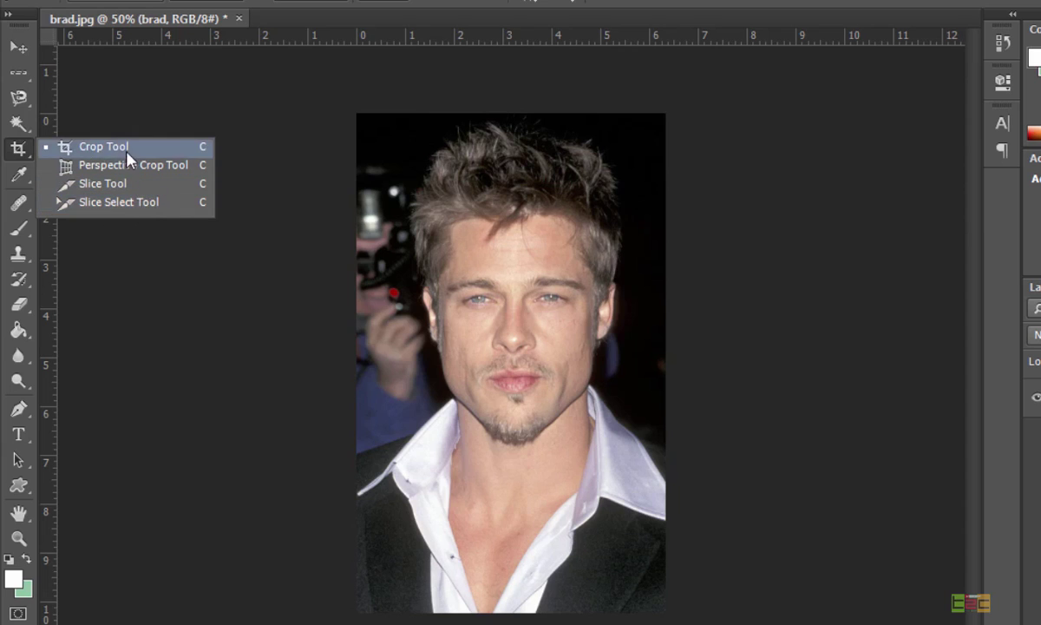
pyautogui.click(11, 153)
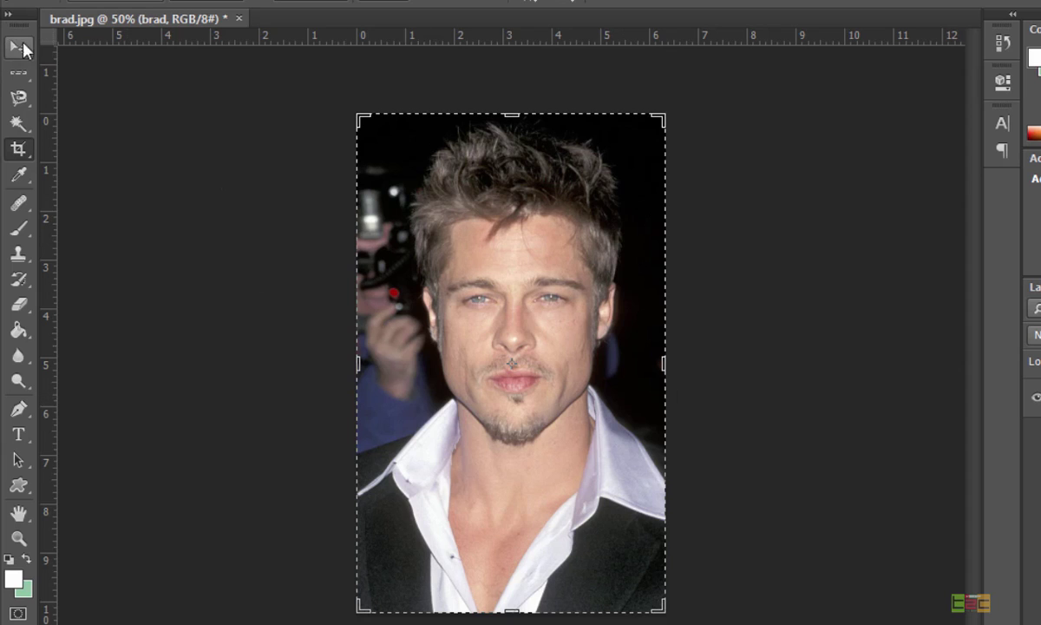
pyautogui.click(19, 47)
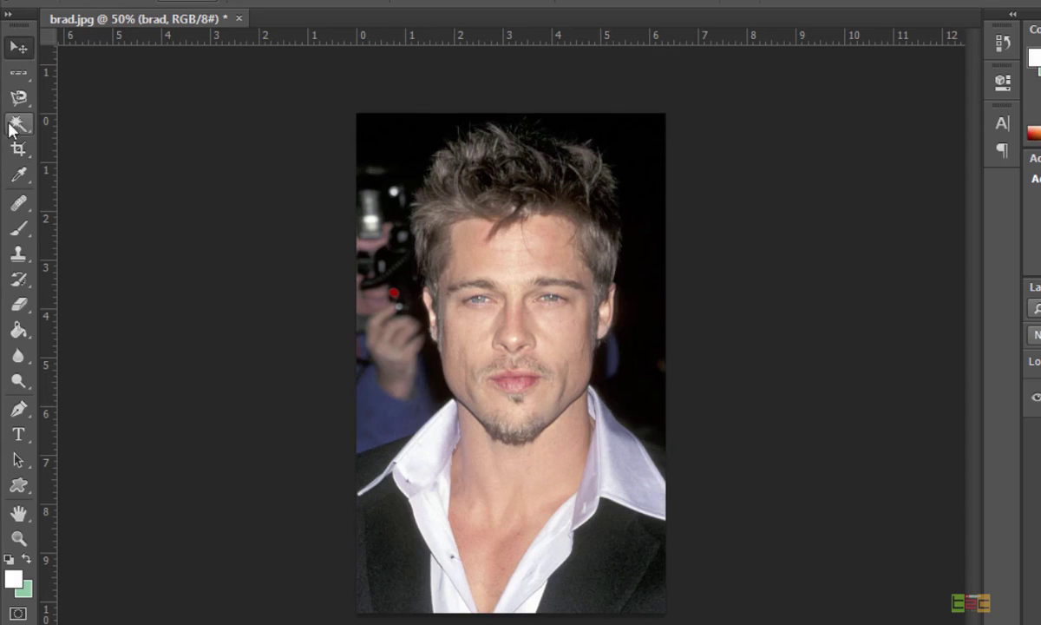
# Sample the skin tone of the forehead as the foreground color with the Eyedropper tool.
pyautogui.click(19, 178)
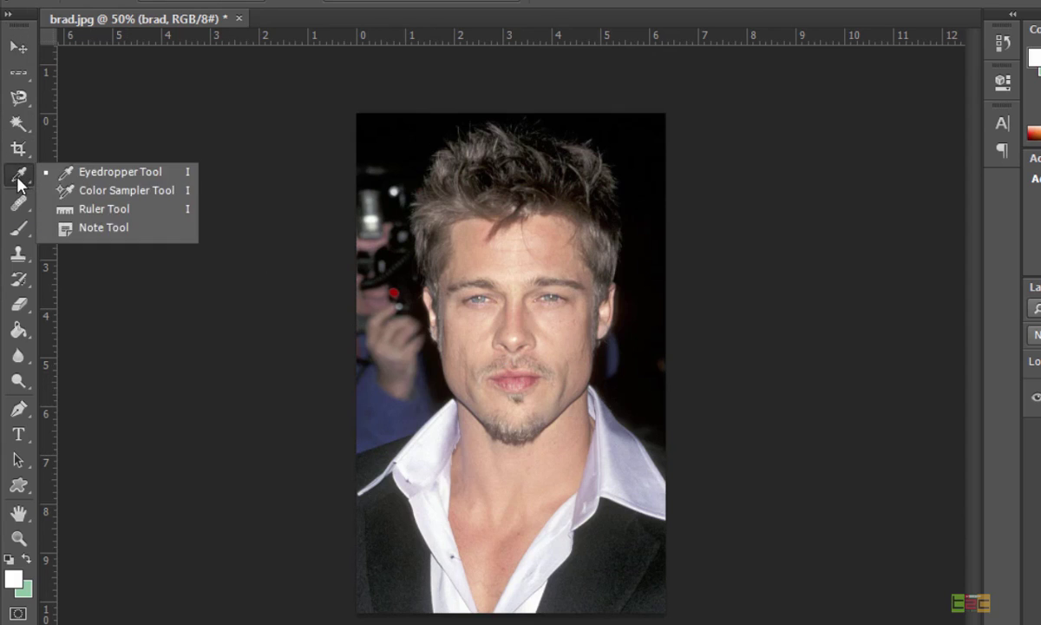
pyautogui.click(91, 170)
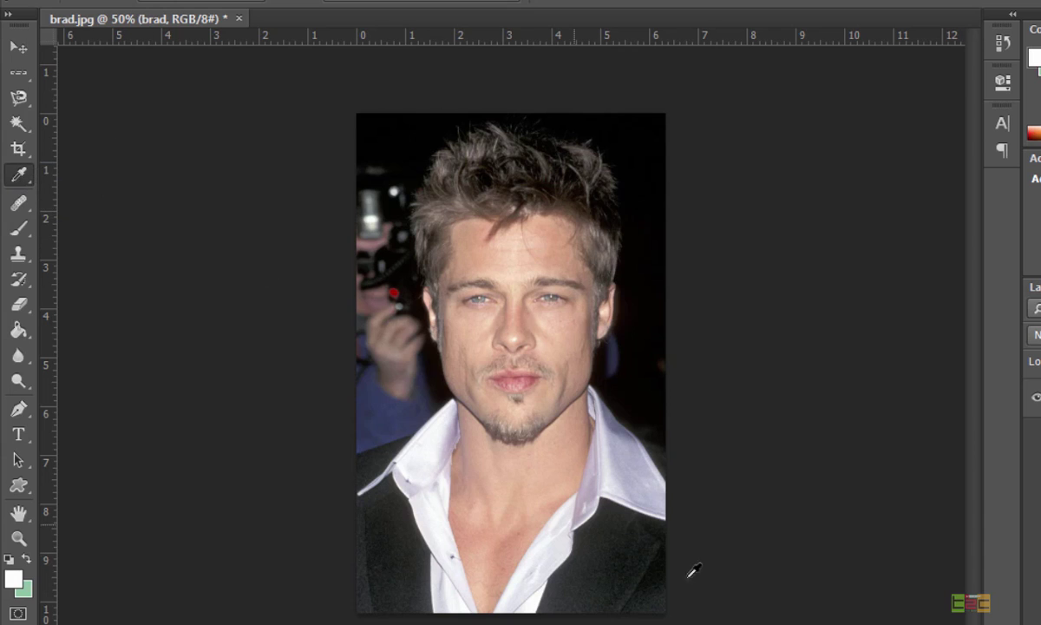
pyautogui.click(501, 254)
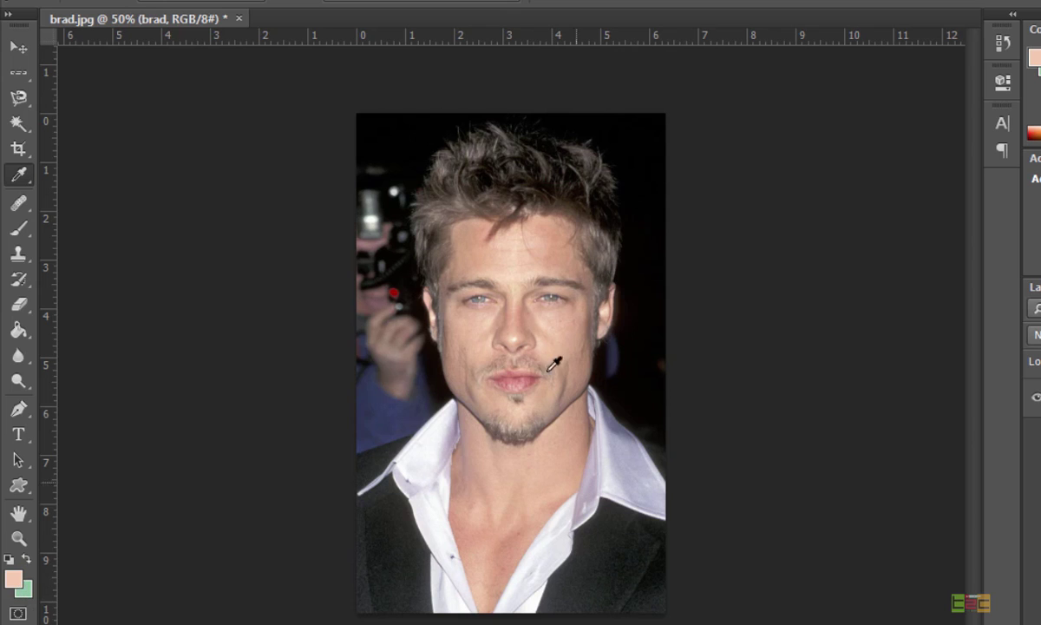
# Sample a pinkish tone from the lower face for the background color in the Color Picker, and cancel the change.
pyautogui.click(15, 576)
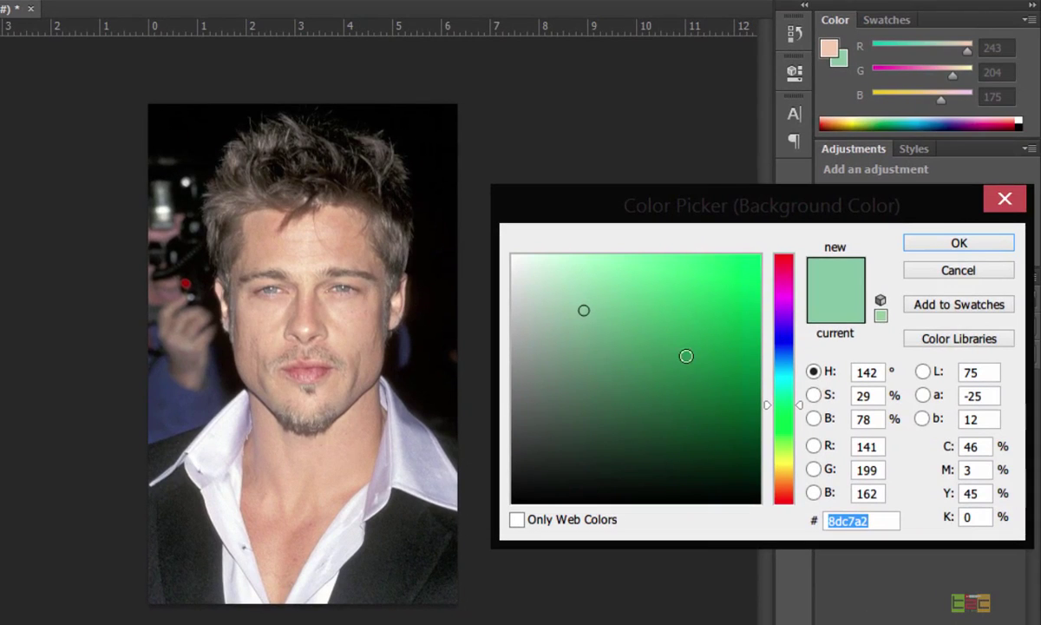
pyautogui.click(348, 391)
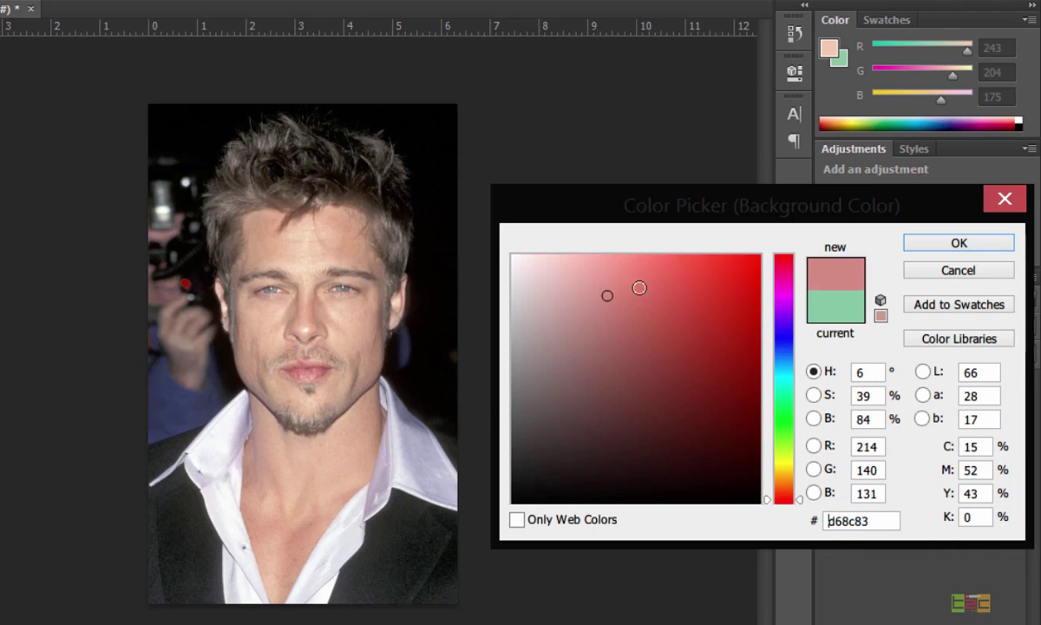
pyautogui.click(952, 271)
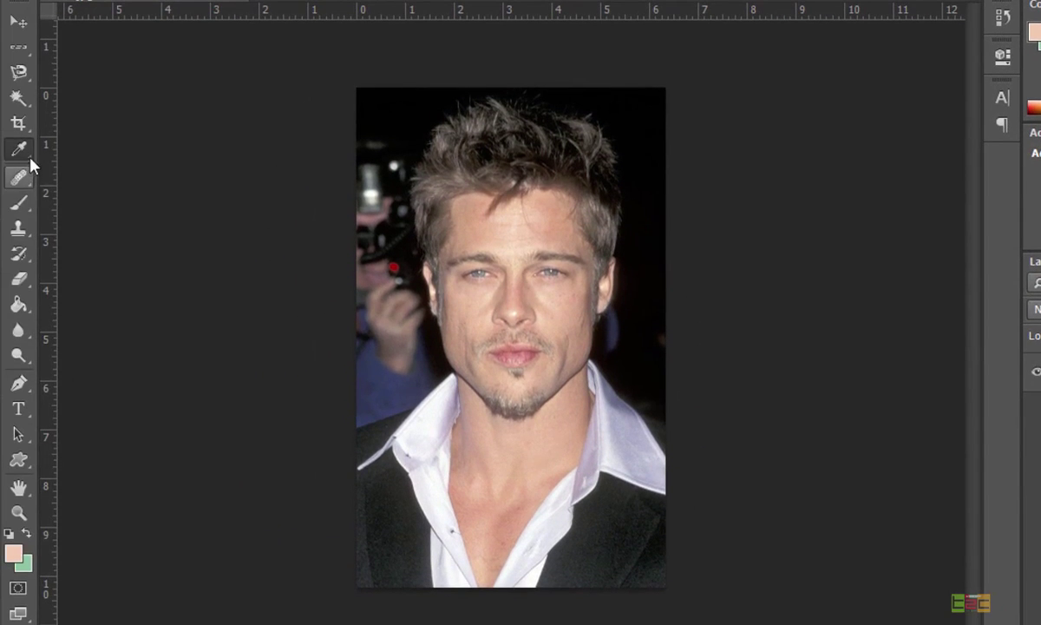
pyautogui.rightClick(0, 167)
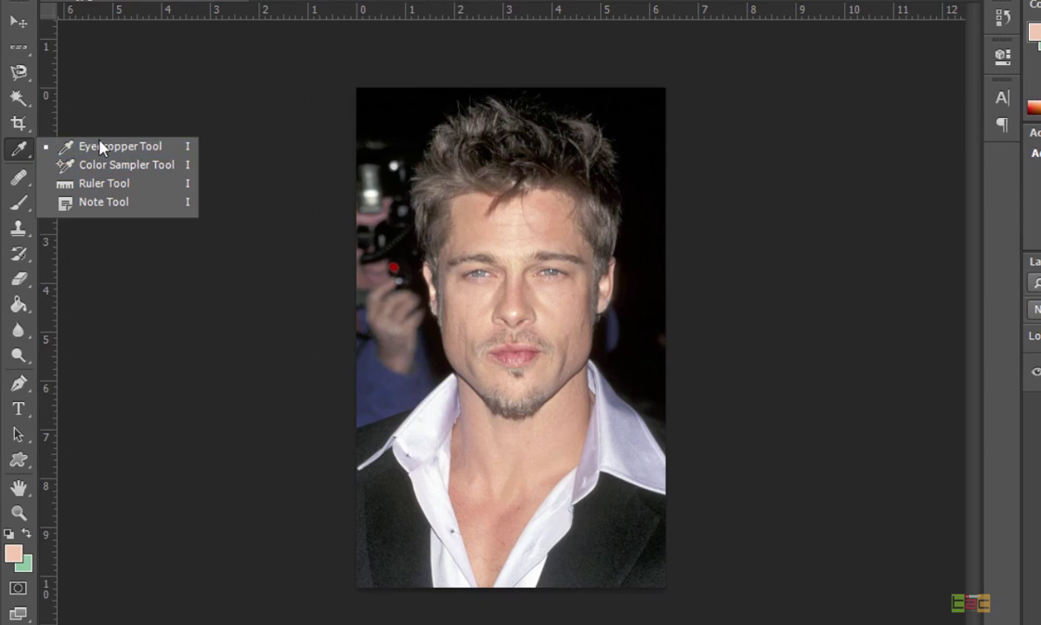
pyautogui.click(19, 178)
pyautogui.press('i')
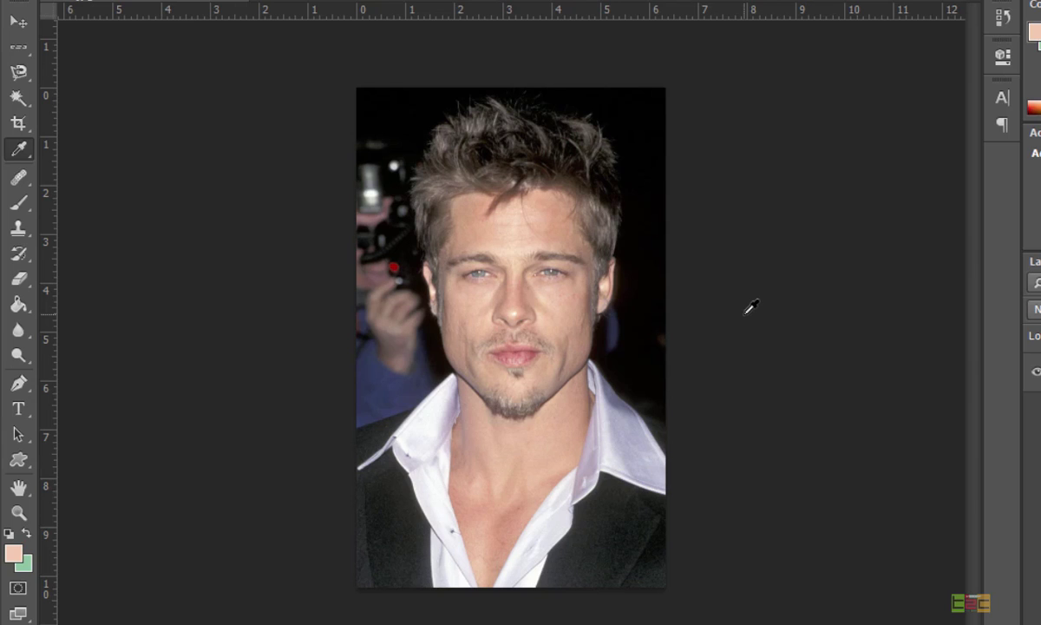
pyautogui.hotkey('ctrl', '+')
pyautogui.hotkey('ctrl', '+')
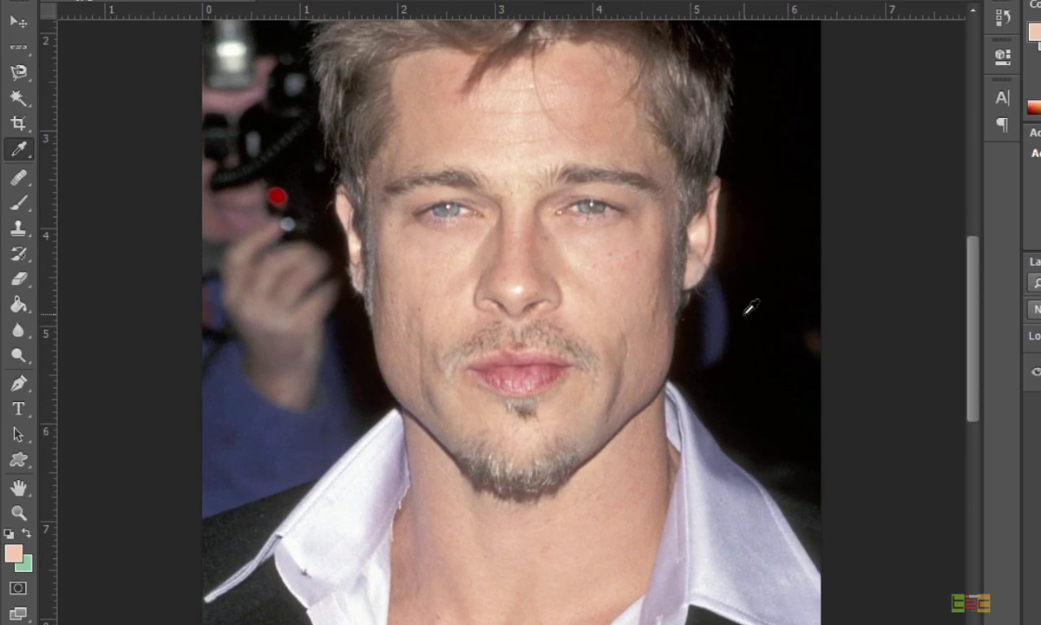
pyautogui.hotkey('ctrl', '-')
pyautogui.hotkey('ctrl', '-')
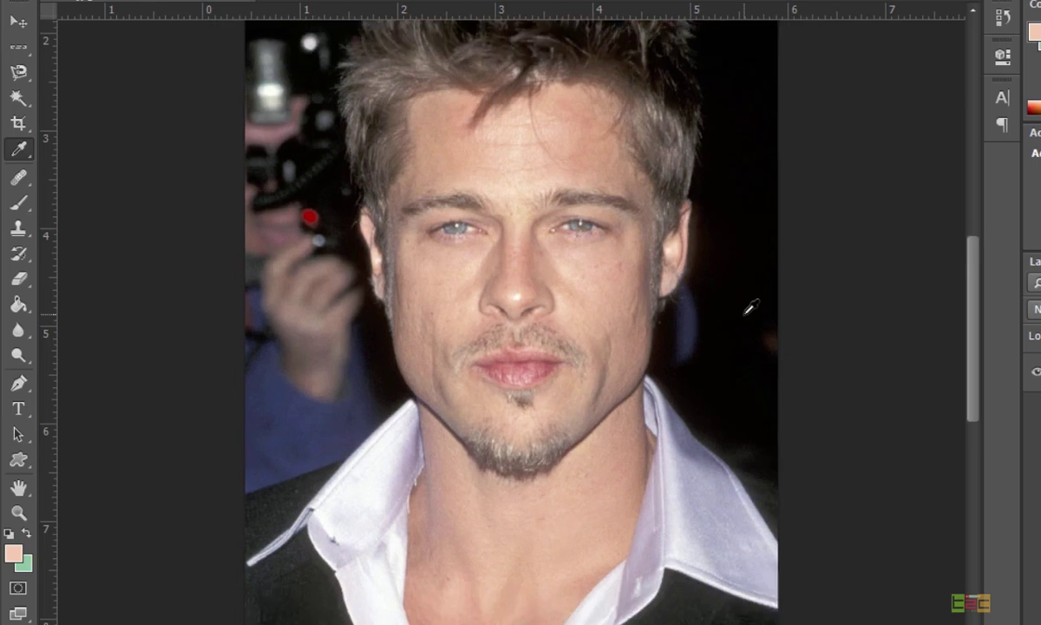
pyautogui.hotkey('ctrl', '-')
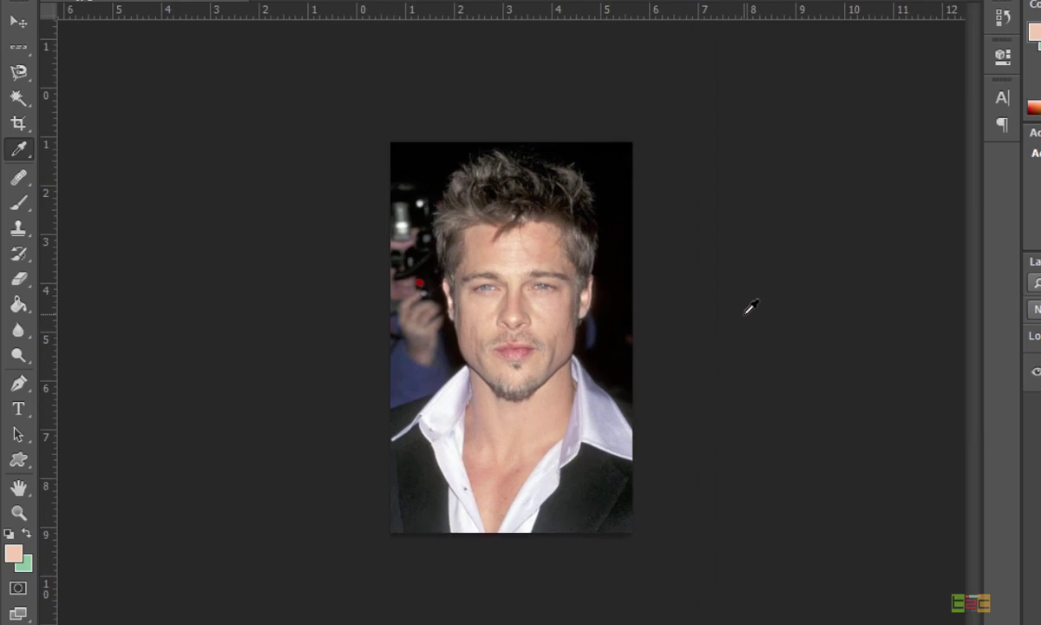
pyautogui.hotkey('ctrl', '+')
pyautogui.hotkey('ctrl', '+')
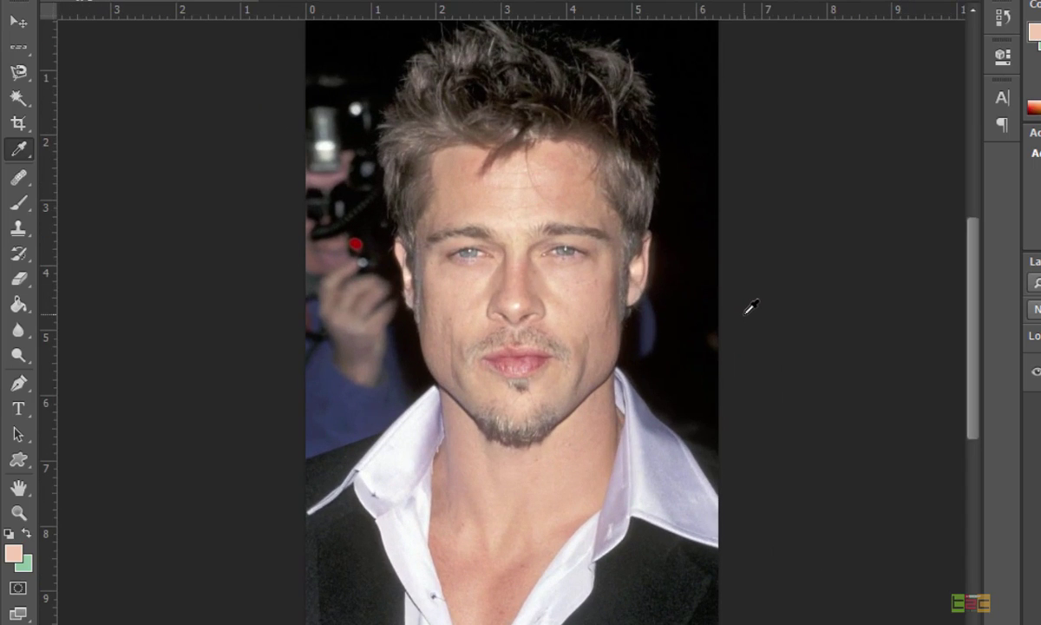
pyautogui.click(10, 514)
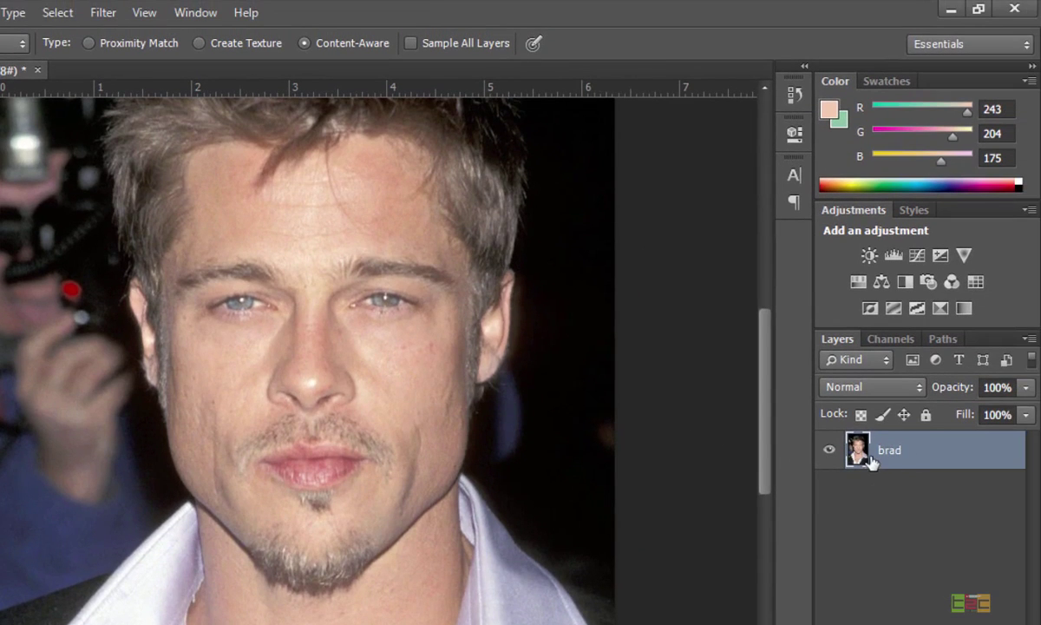
# Hide the brad layer and show it again.
pyautogui.click(828, 451)
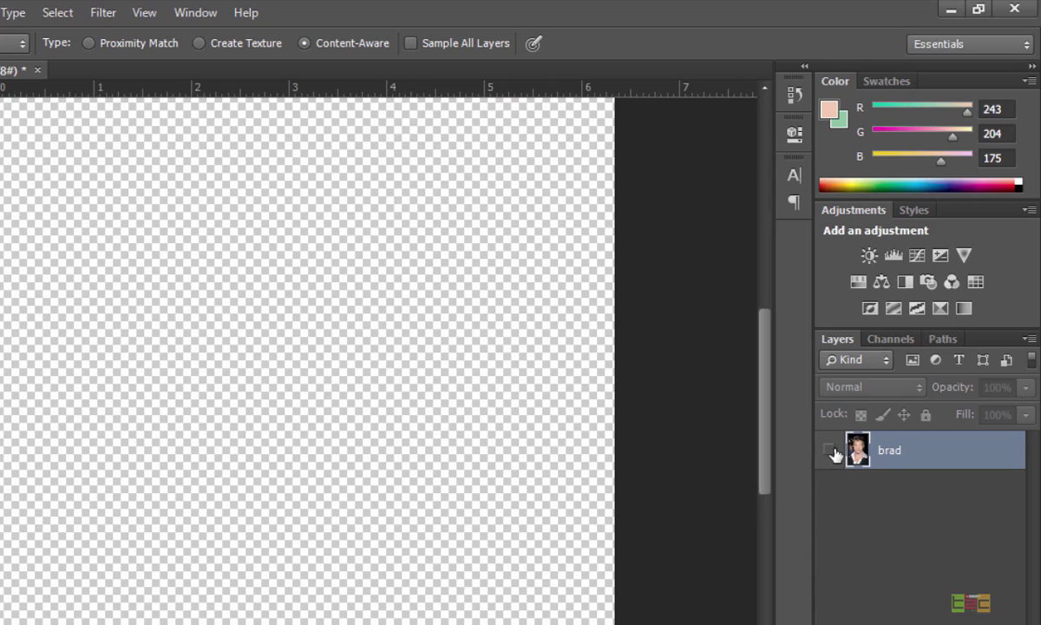
pyautogui.click(829, 450)
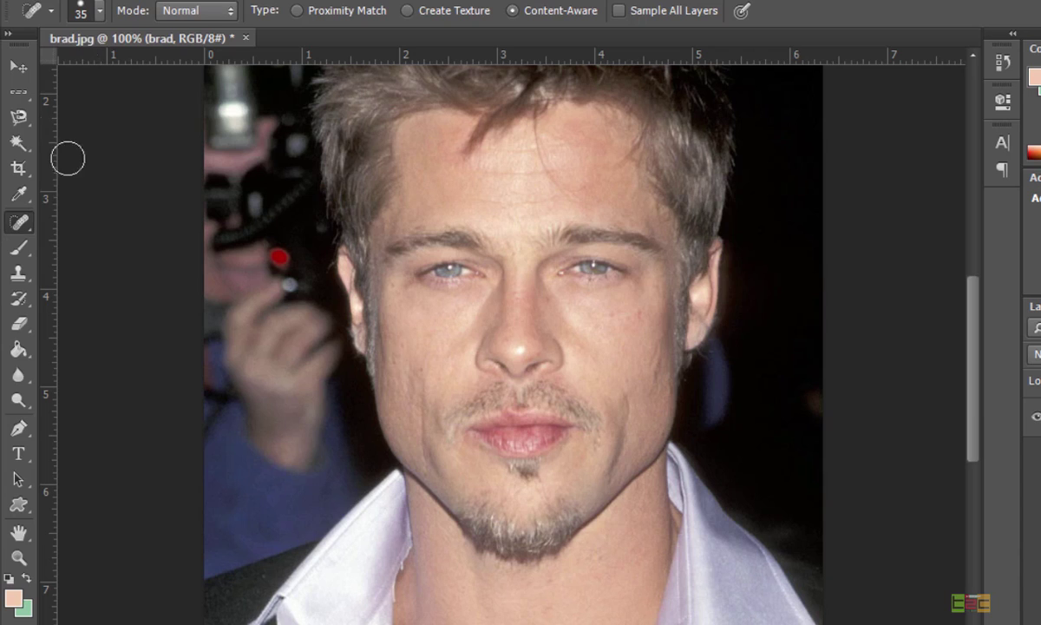
# Choose the Spot Healing Brush and set its brush size to 69 px.
pyautogui.rightClick(26, 224)
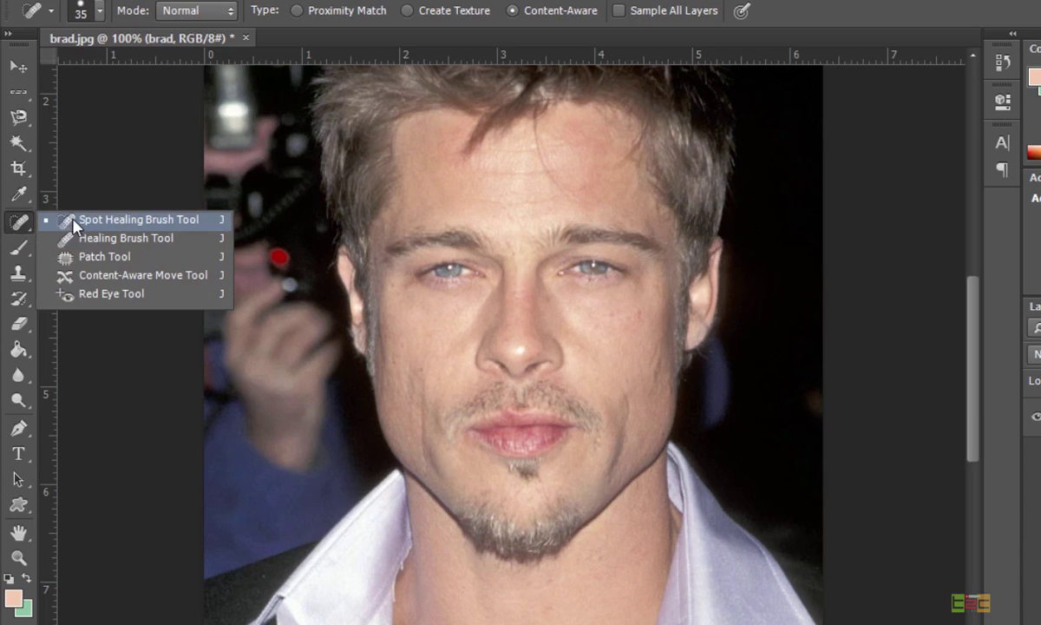
pyautogui.click(119, 221)
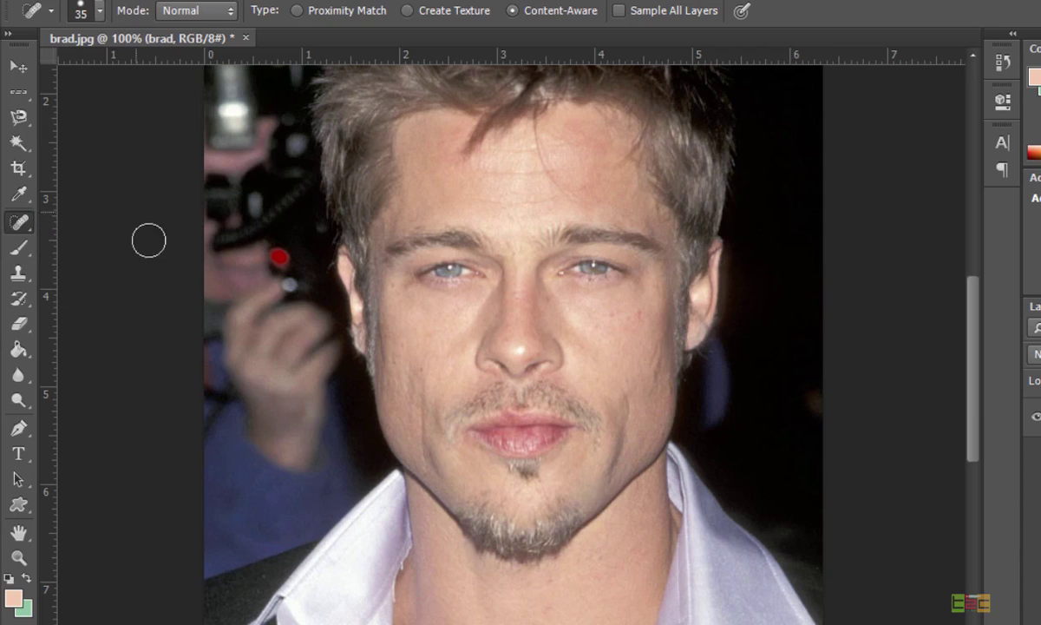
pyautogui.click(97, 14)
pyautogui.click(97, 14)
pyautogui.click(96, 15)
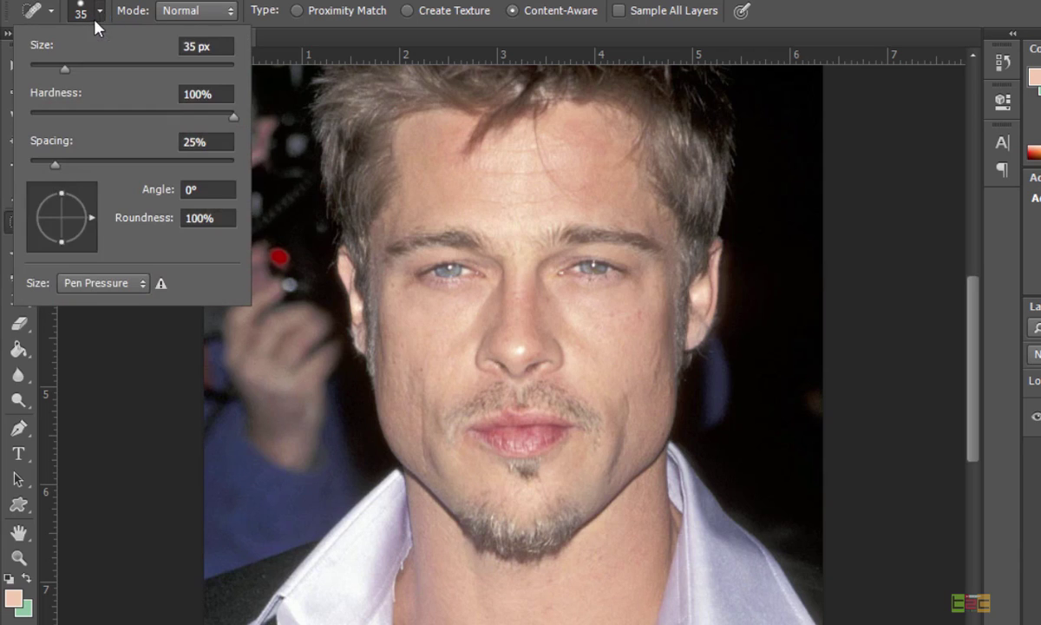
pyautogui.moveTo(50, 77); pyautogui.dragTo(102, 69)
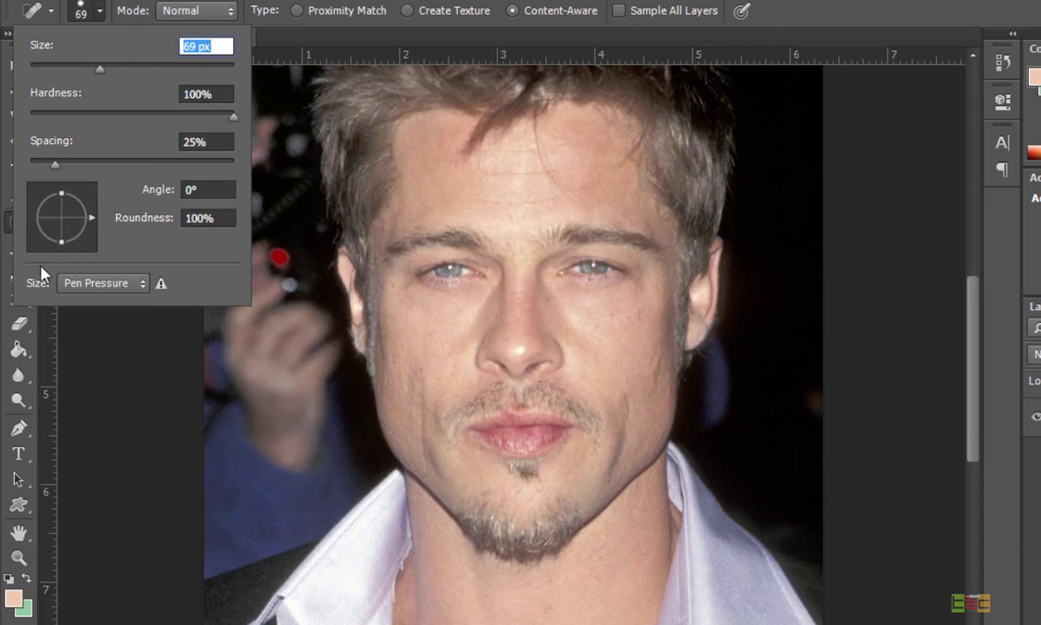
pyautogui.click(821, 11)
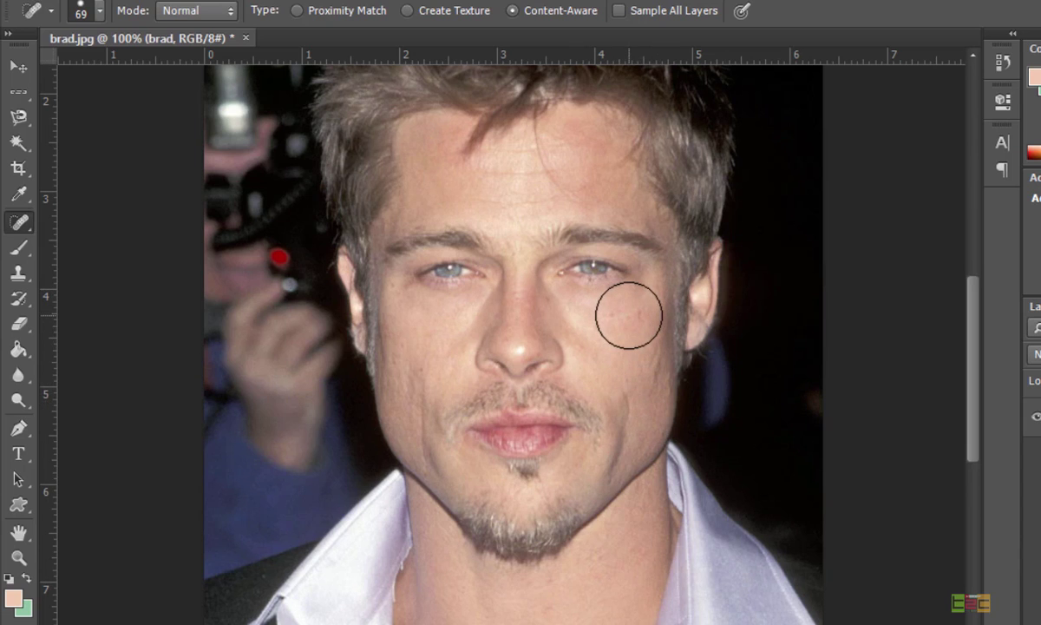
# Remove the red blemishes on the cheek beneath the man's left eye with the Spot Healing Brush.
pyautogui.hotkey('ctrl', '+')
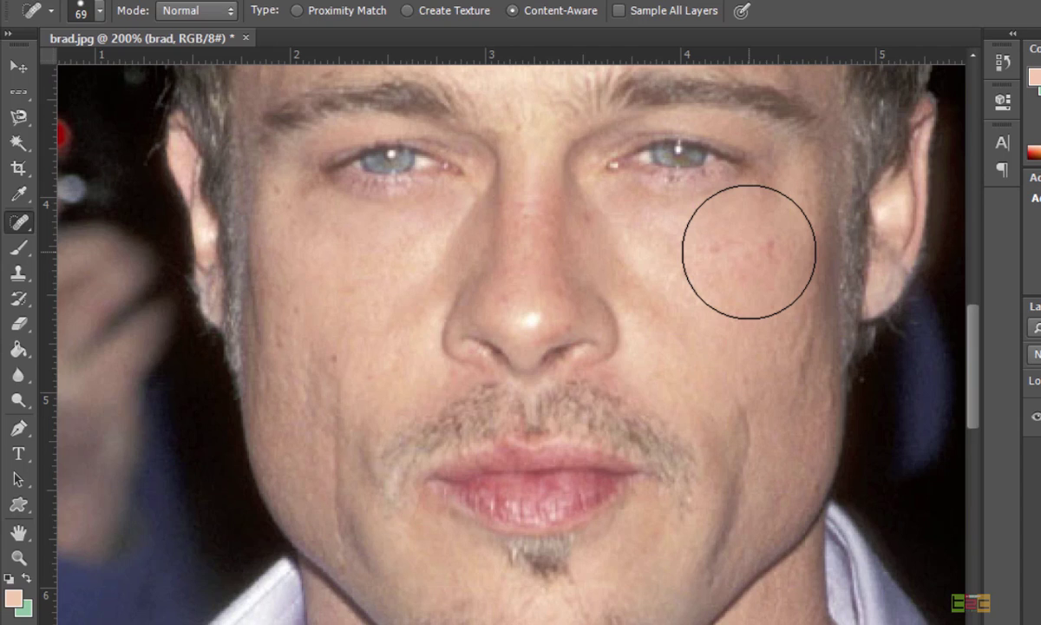
pyautogui.click(748, 252)
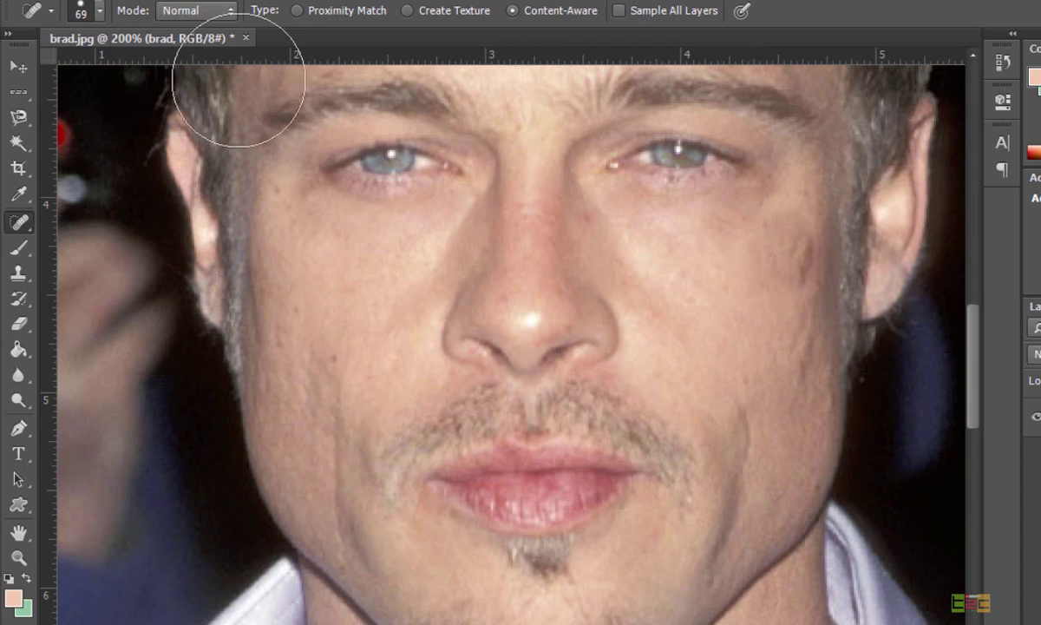
pyautogui.click(772, 282)
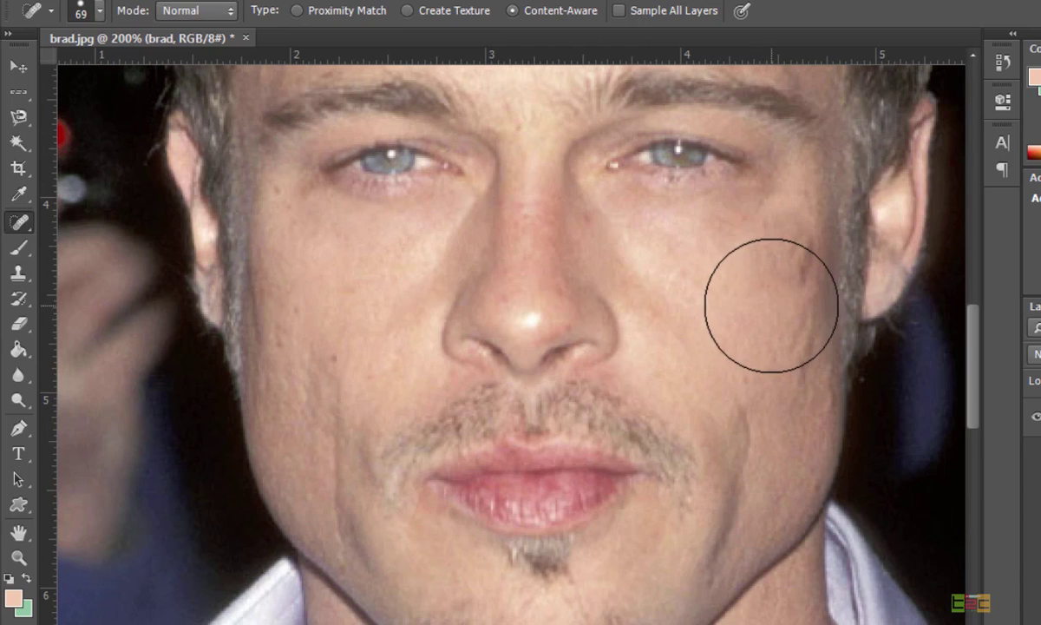
# Try smaller and larger Spot Healing Brush sizes, ending at 80 px.
pyautogui.press('[')
pyautogui.press('[')
pyautogui.press('[')
pyautogui.press('[')
pyautogui.press('[')
pyautogui.press(']')
pyautogui.press(']')
pyautogui.press(']')
pyautogui.press(']')
pyautogui.press(']')
pyautogui.press(']')
pyautogui.press(']')
pyautogui.press(']')
pyautogui.press(']')
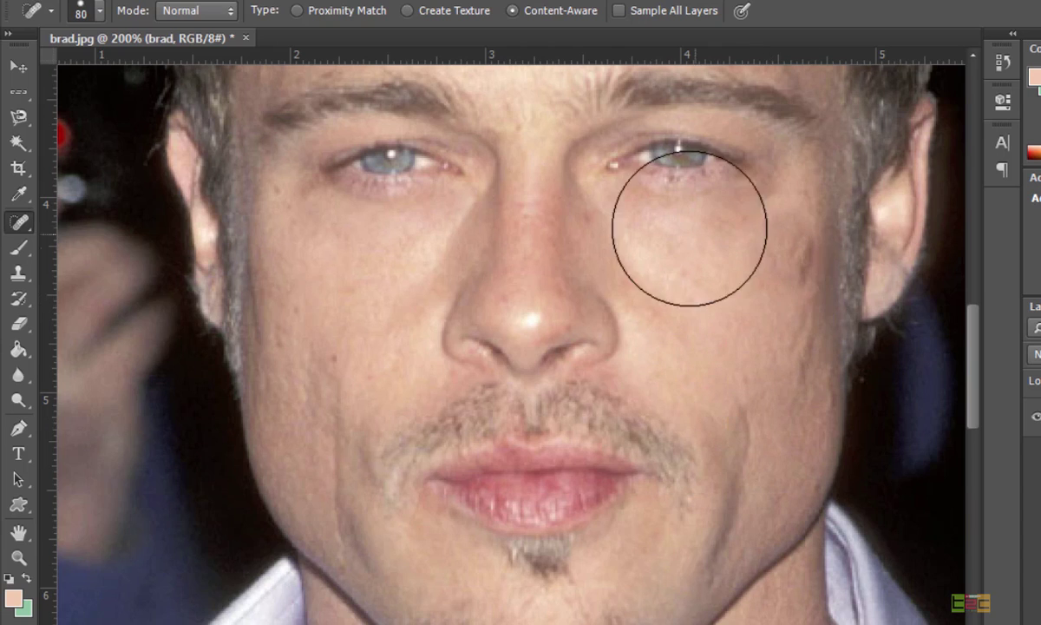
# Try healing over the man's whole left eye with the 80 px Spot Healing Brush, and undo it.
pyautogui.moveTo(634, 174); pyautogui.dragTo(735, 181)
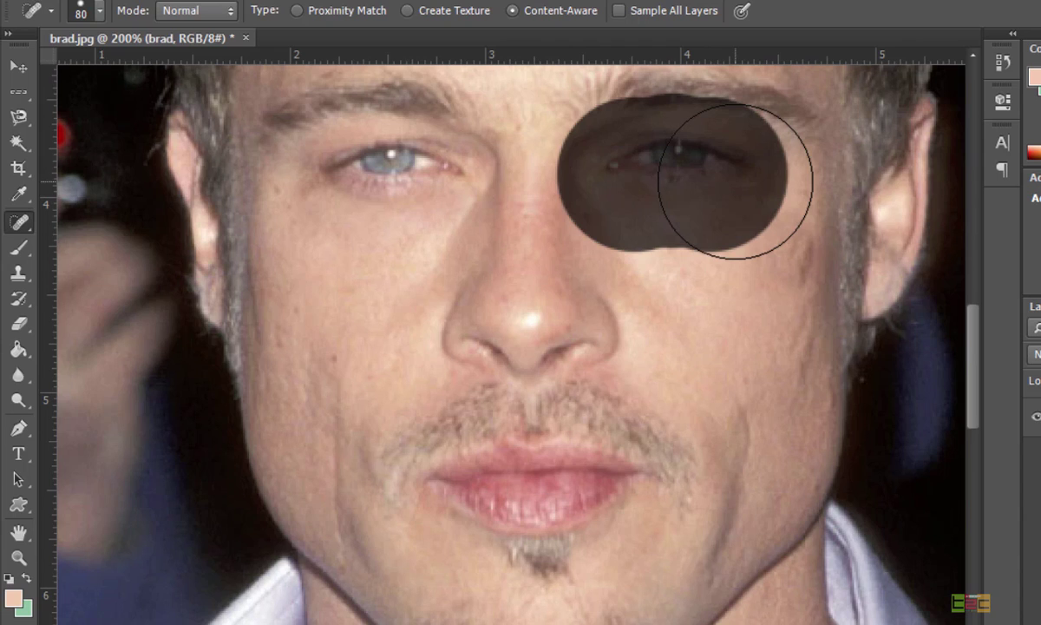
pyautogui.moveTo(736, 181); pyautogui.dragTo(734, 184)
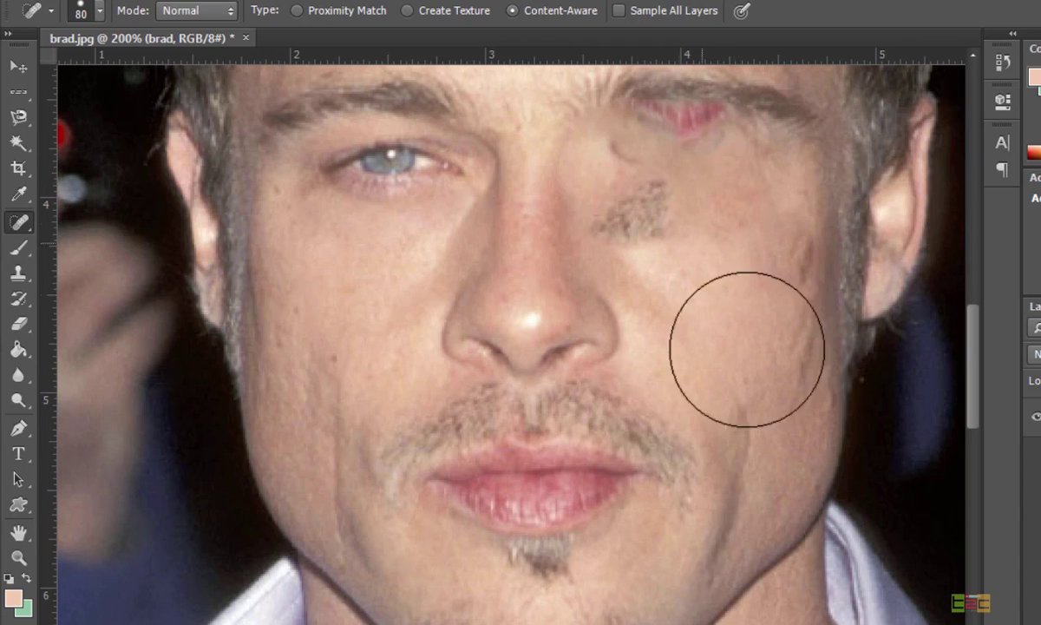
pyautogui.scroll(2, 754, 487)
pyautogui.scroll(1, 754, 487)
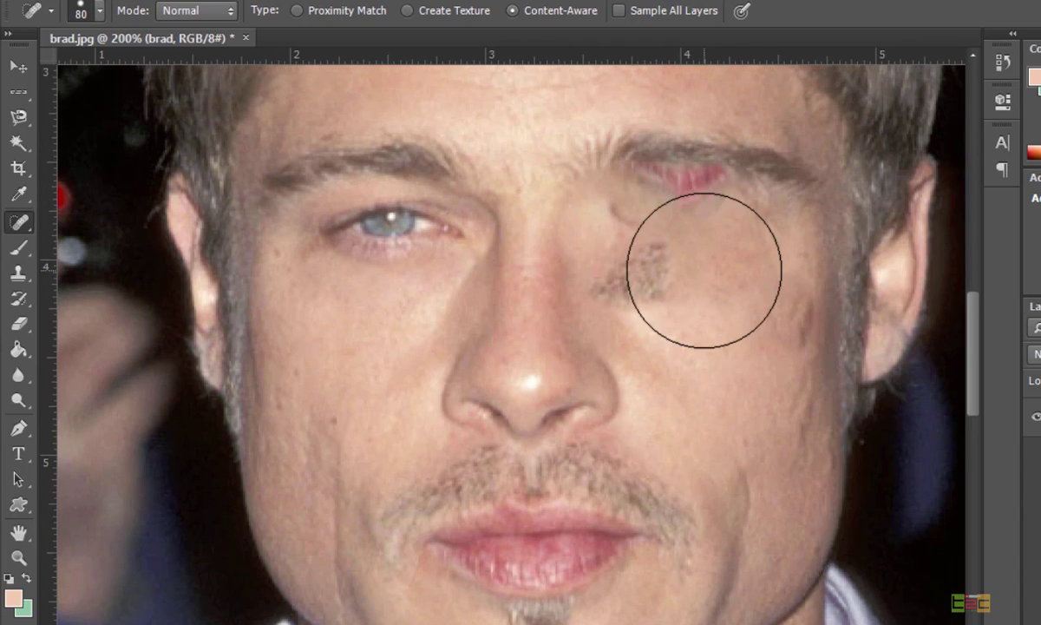
pyautogui.hotkey('ctrl', 'z')
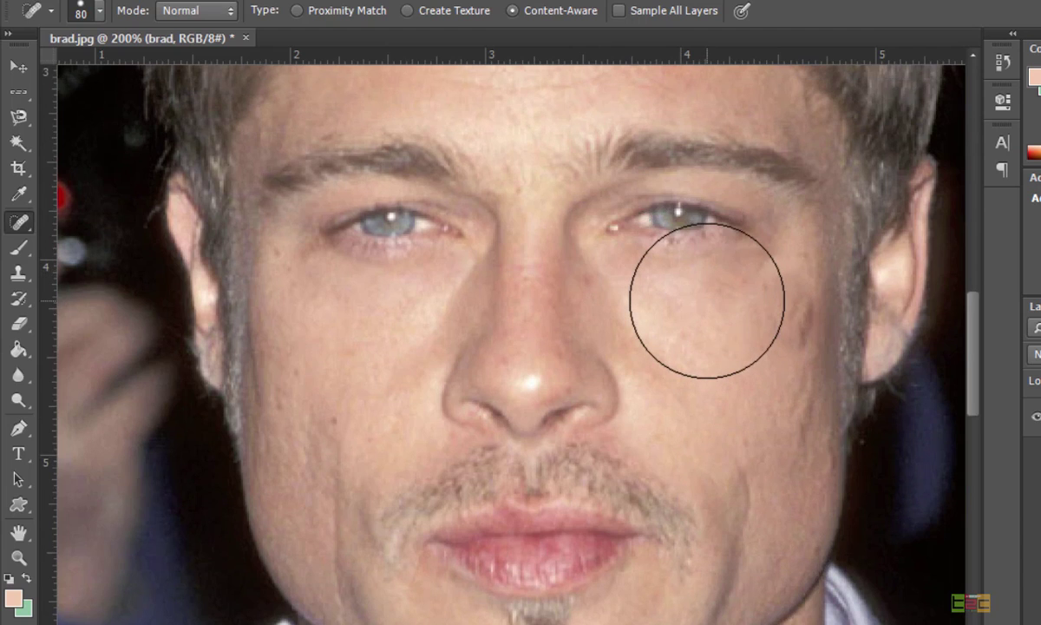
# Reduce the Spot Healing Brush to 25 px, try healing away the man's left eye, and undo the stroke.
pyautogui.press('[')
pyautogui.press('[')
pyautogui.press('[')
pyautogui.press('[')
pyautogui.press('[')
pyautogui.press('[')
pyautogui.moveTo(613, 233); pyautogui.dragTo(734, 227)
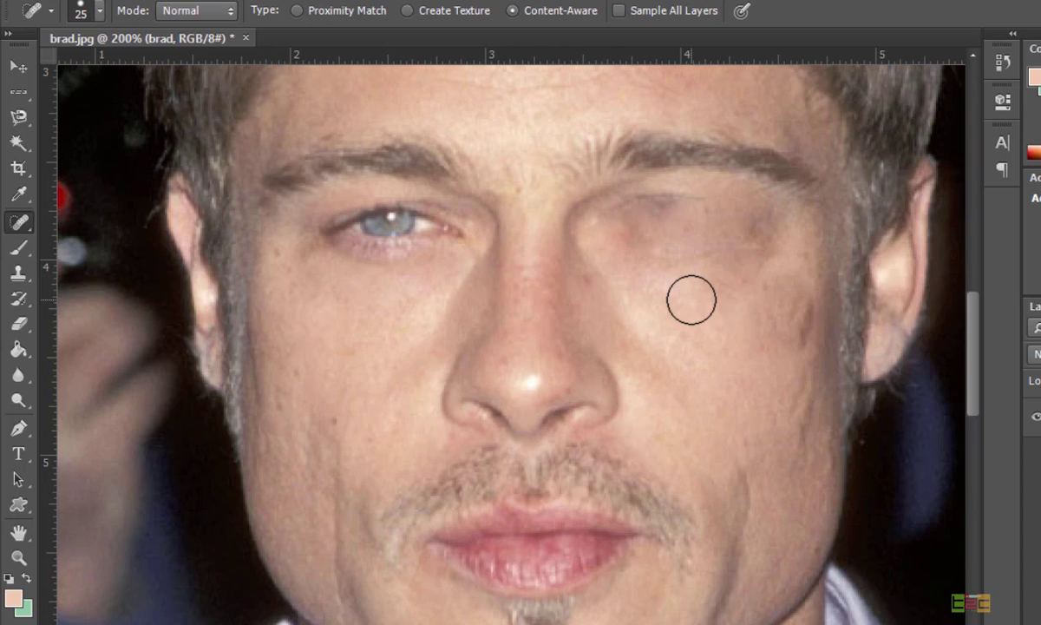
pyautogui.hotkey('ctrl', '-')
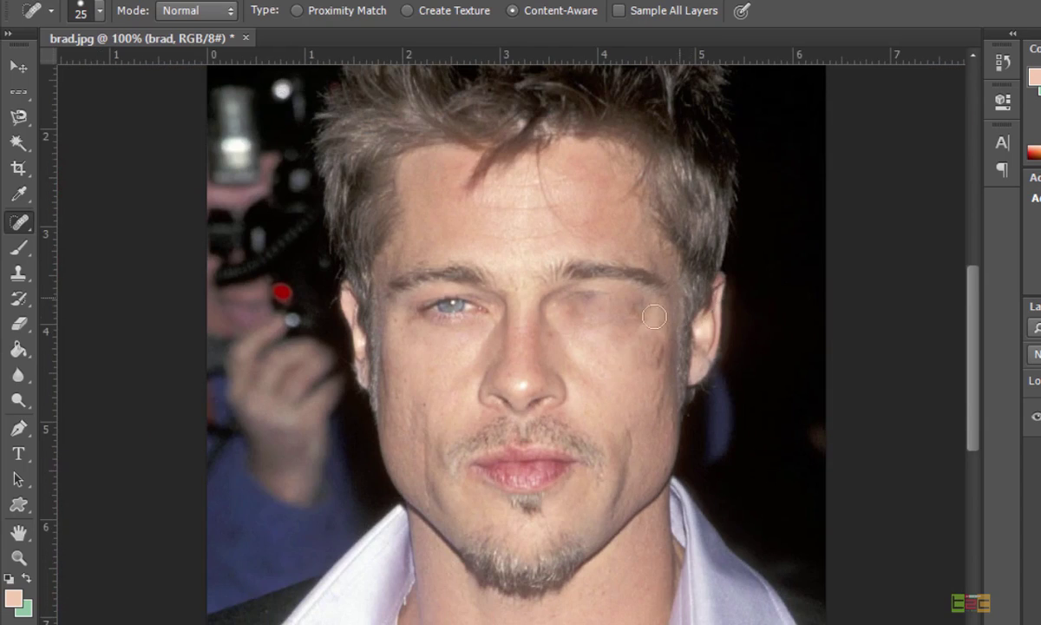
pyautogui.hotkey('ctrl', 'z')
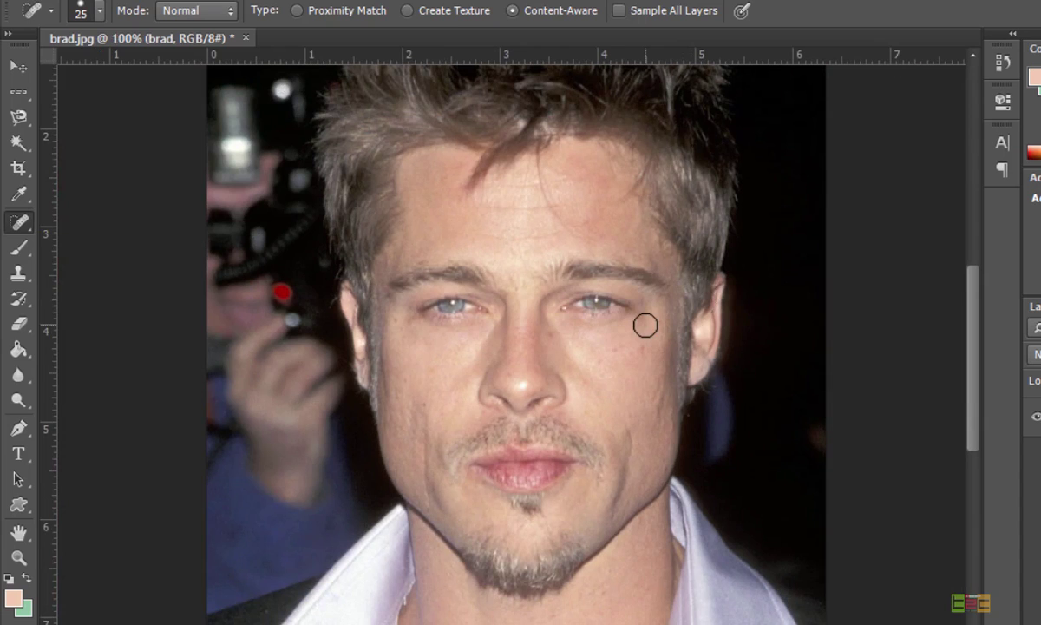
# Switch to the Healing Brush tool and enlarge its brush size.
pyautogui.rightClick(20, 222)
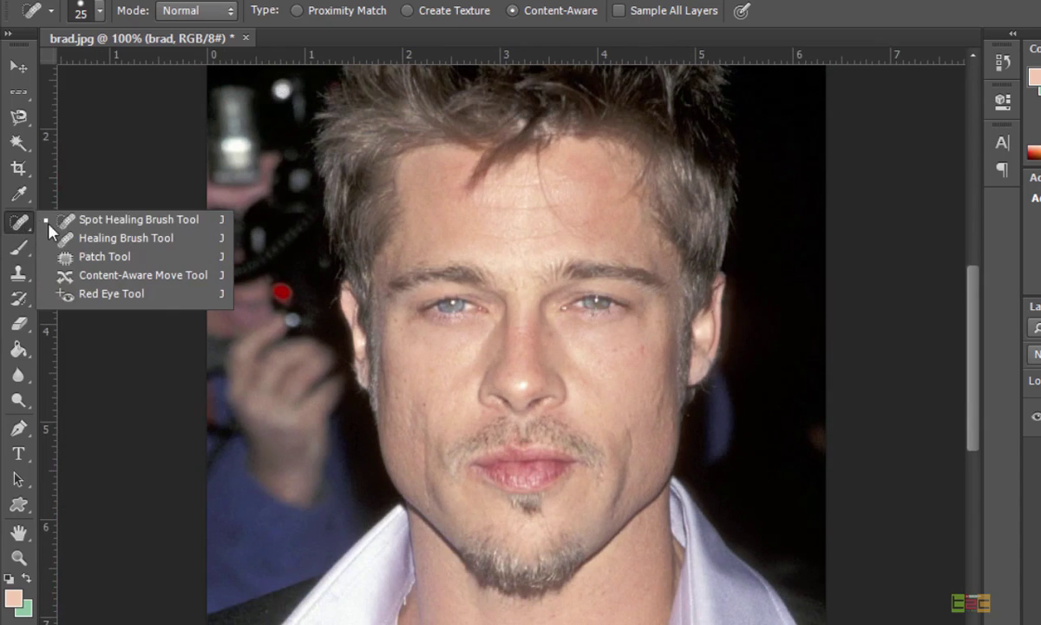
pyautogui.click(84, 239)
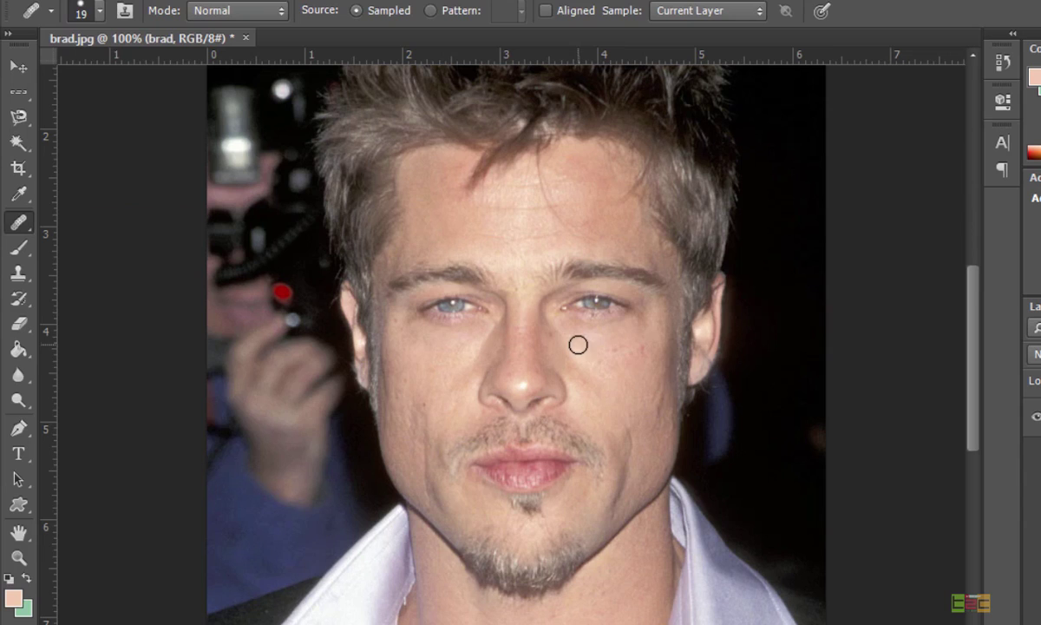
pyautogui.press(']')
pyautogui.press(']')
pyautogui.press(']')
pyautogui.press(']')
pyautogui.press(']')
pyautogui.press(']')
# Return to the Spot Healing Brush and set its size to 40 px and its hardness to 41%.
pyautogui.rightClick(19, 222)
pyautogui.click(92, 210)
pyautogui.press(']')
pyautogui.press(']')
pyautogui.press(']')
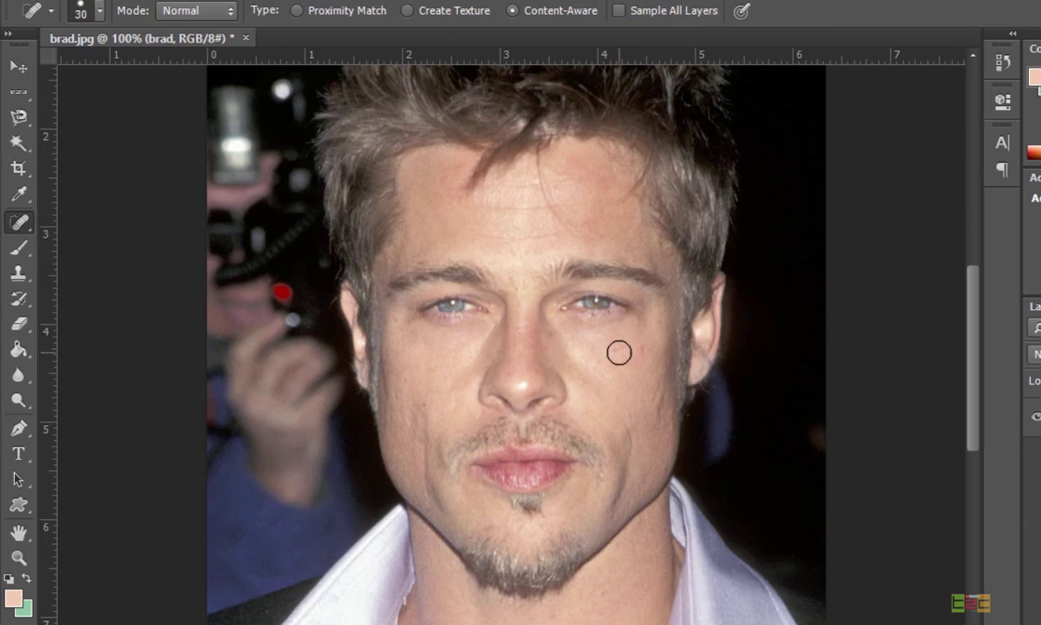
pyautogui.click(100, 11)
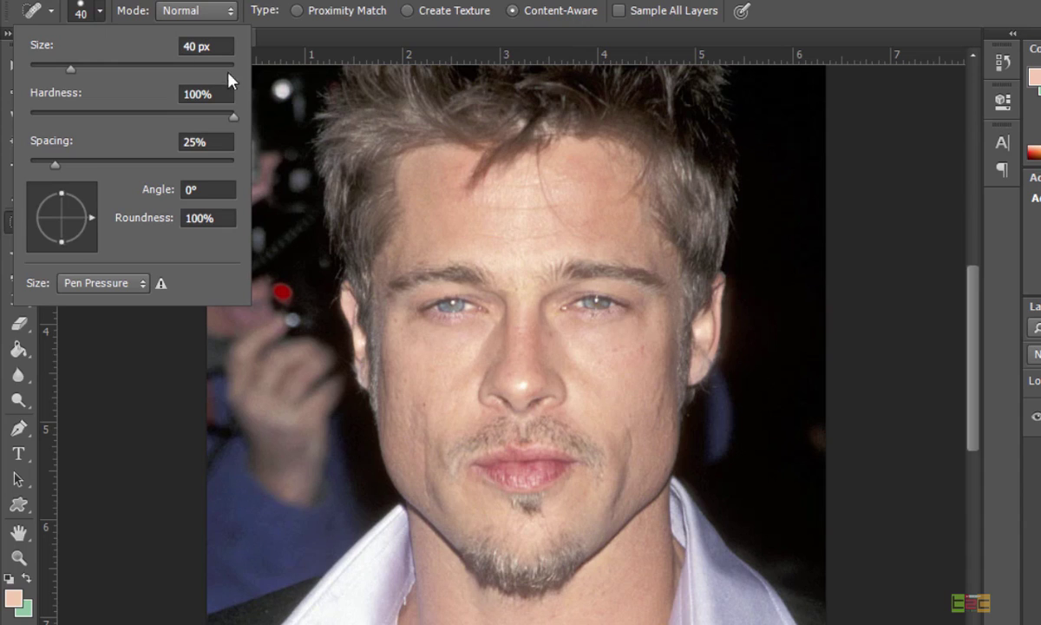
pyautogui.moveTo(235, 118); pyautogui.dragTo(114, 116)
# Try the softer Spot Healing Brush on the man's left eye and the tuft below his lip, and undo the strokes.
pyautogui.moveTo(563, 306)
pyautogui.mouseDown()
pyautogui.moveTo(646, 300)
pyautogui.moveTo(608, 336)
pyautogui.moveTo(589, 309)
pyautogui.moveTo(597, 299)
pyautogui.moveTo(634, 313)
pyautogui.moveTo(587, 321)
pyautogui.moveTo(599, 354)
pyautogui.mouseUp()
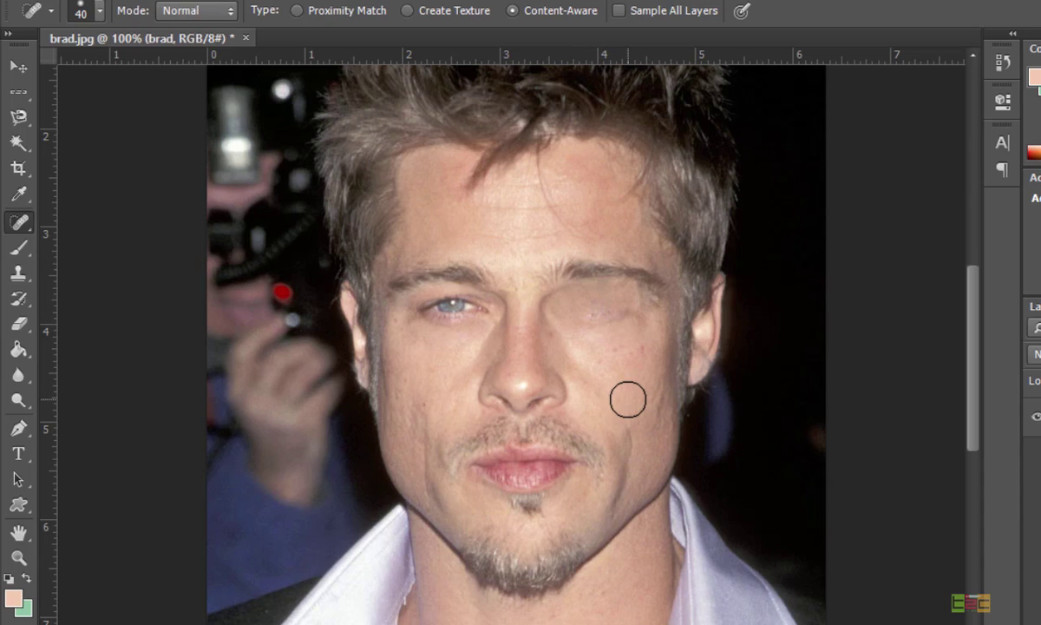
pyautogui.click(495, 356)
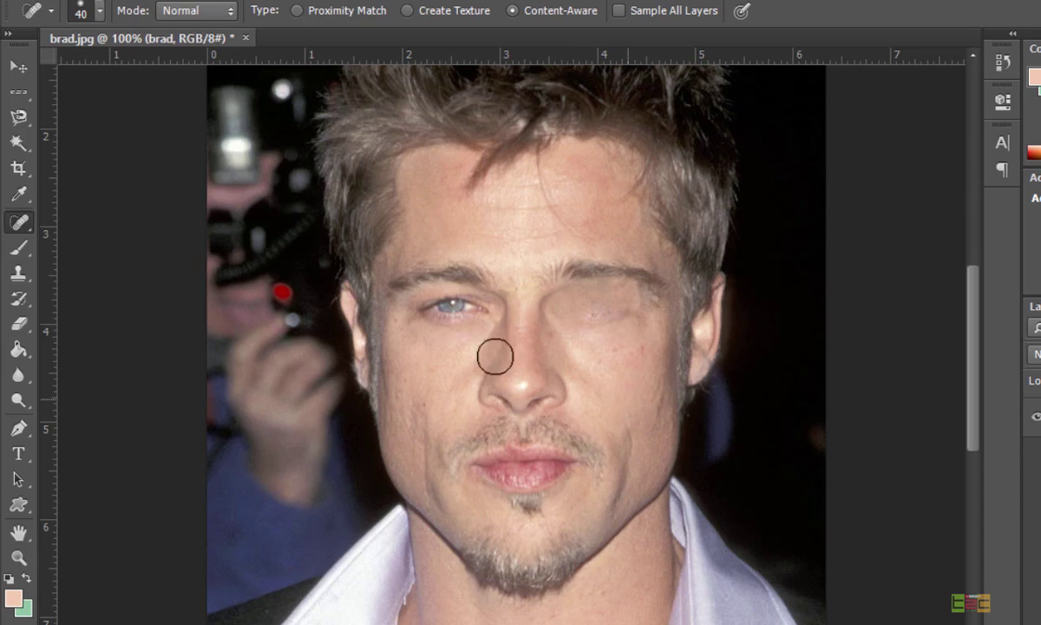
pyautogui.click(100, 11)
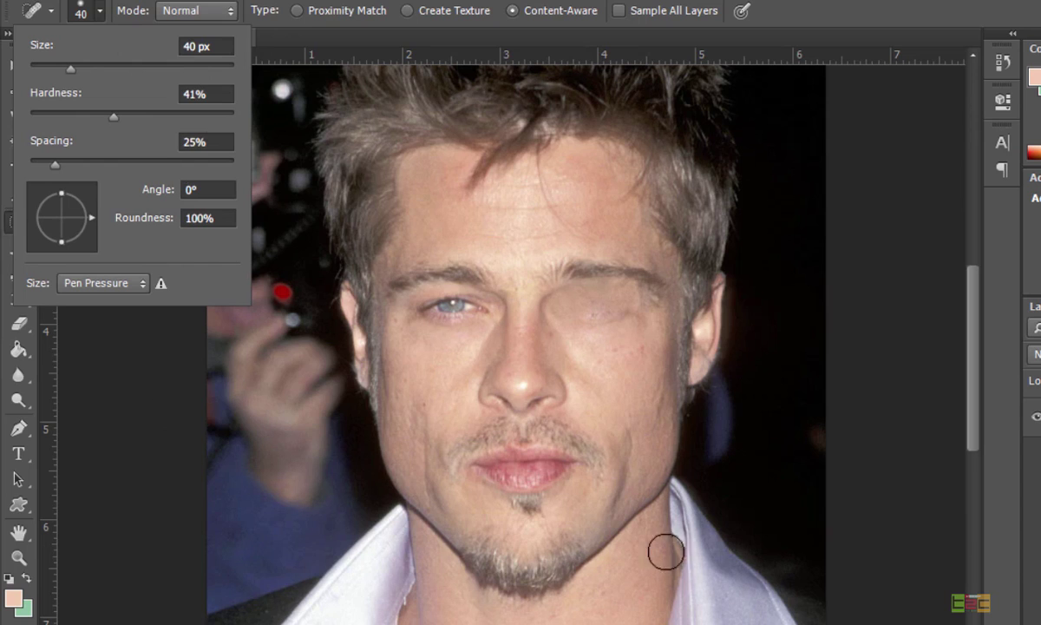
pyautogui.click(859, 543)
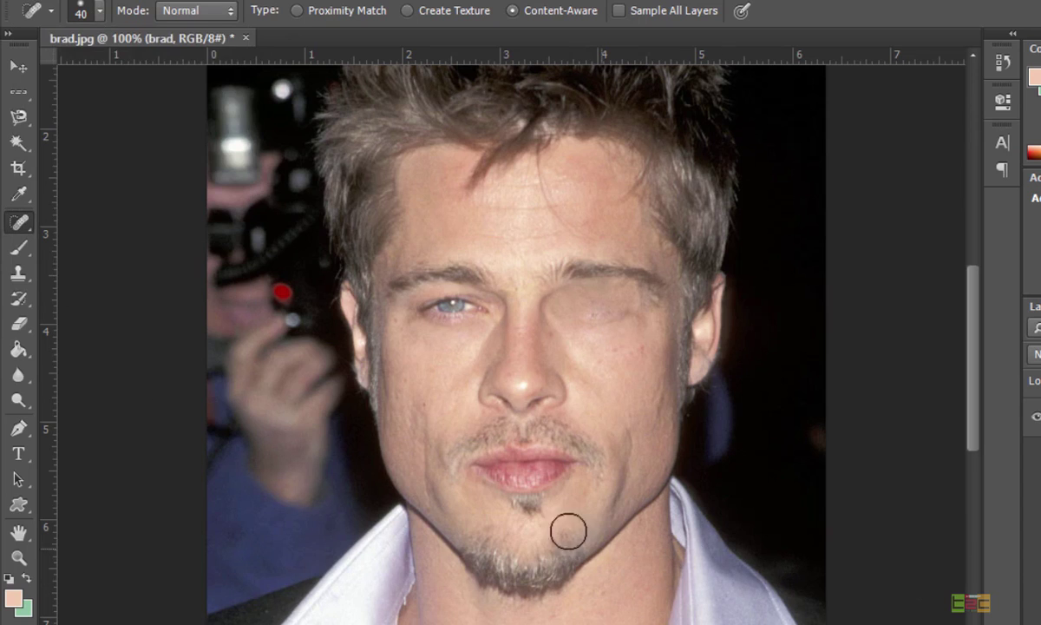
pyautogui.click(523, 505)
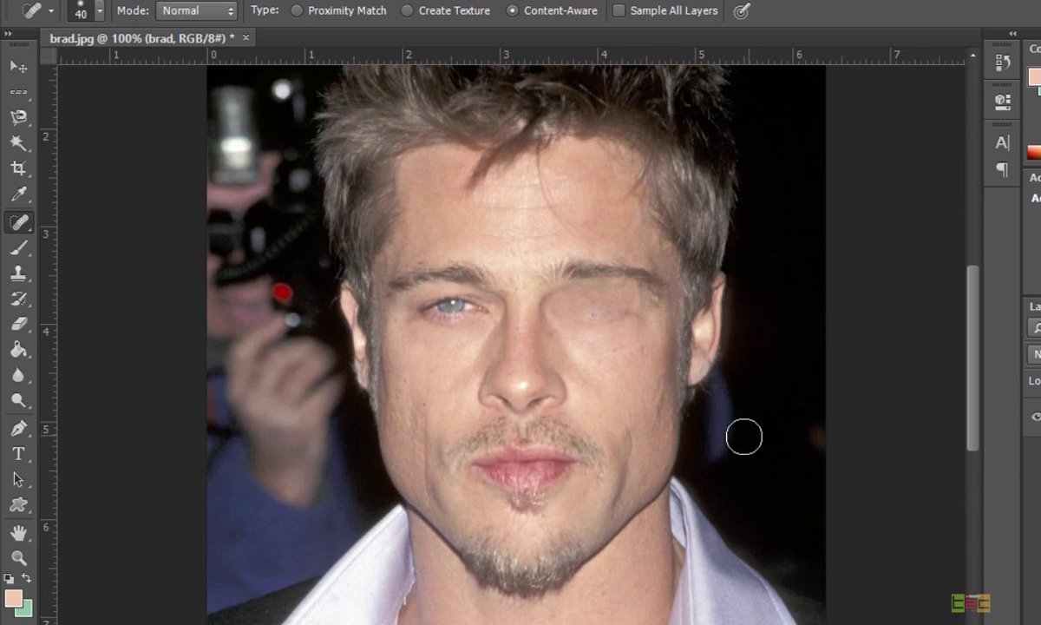
pyautogui.click(606, 474)
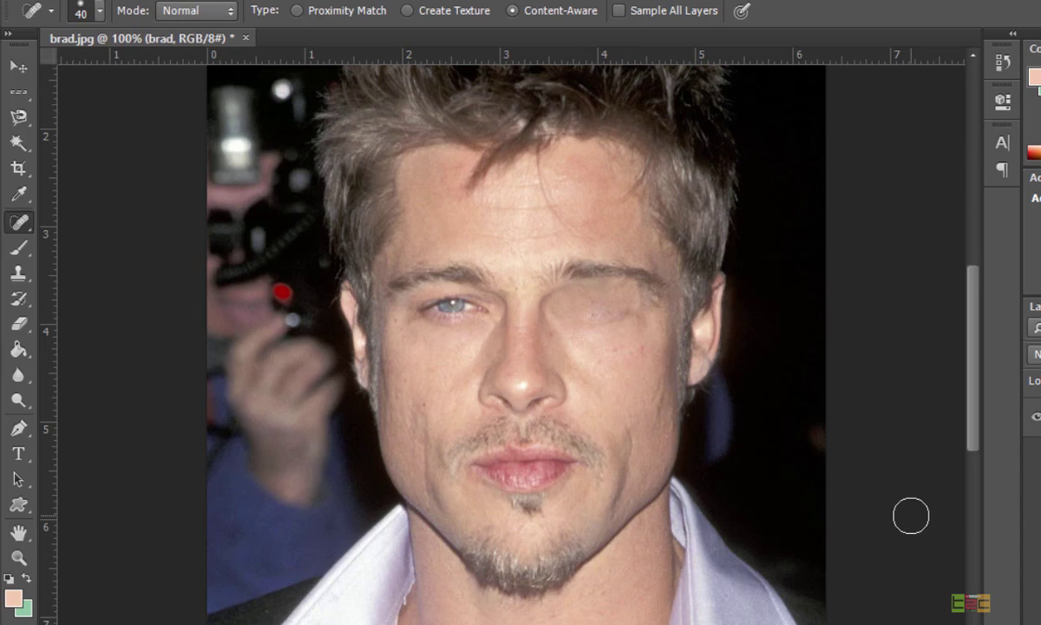
pyautogui.hotkey('ctrl', 'z')
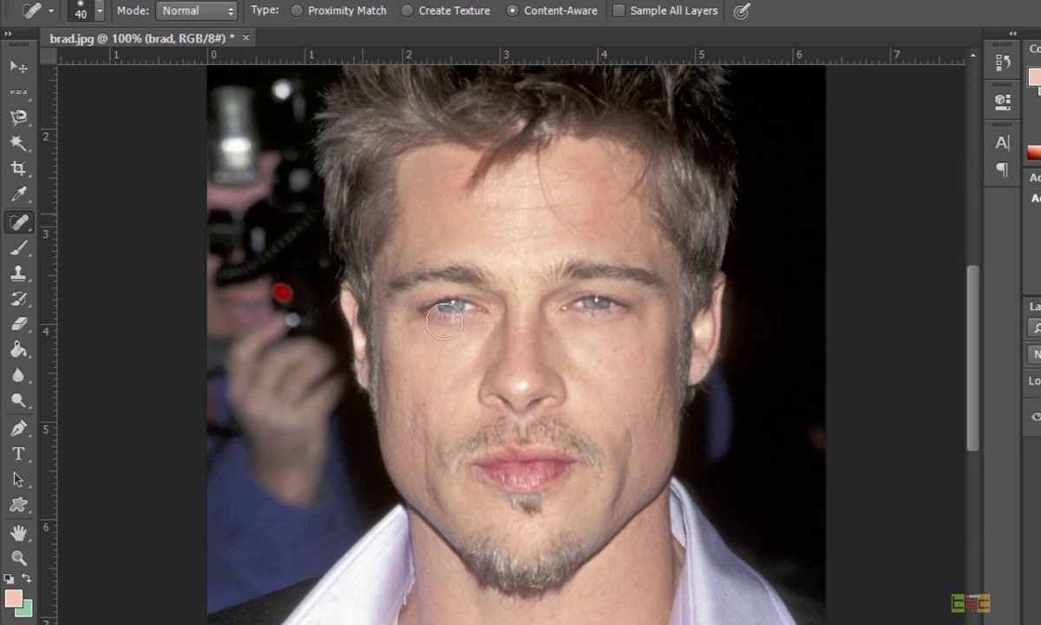
pyautogui.click(130, 0)
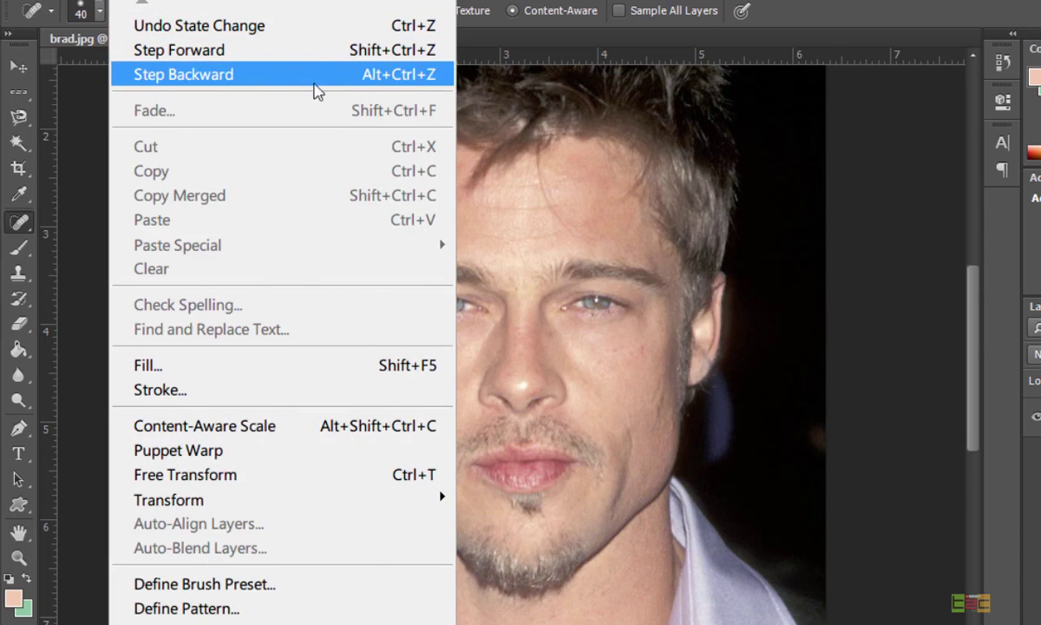
pyautogui.click(883, 319)
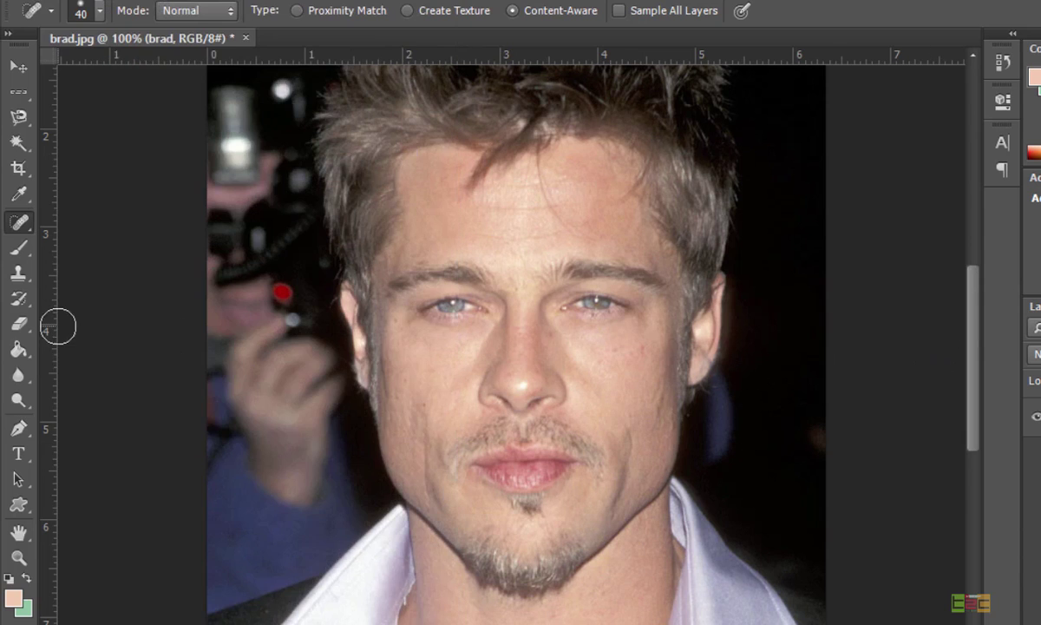
# Choose the Healing Brush tool and sample the middle of the man's lips as its source.
pyautogui.rightClick(24, 222)
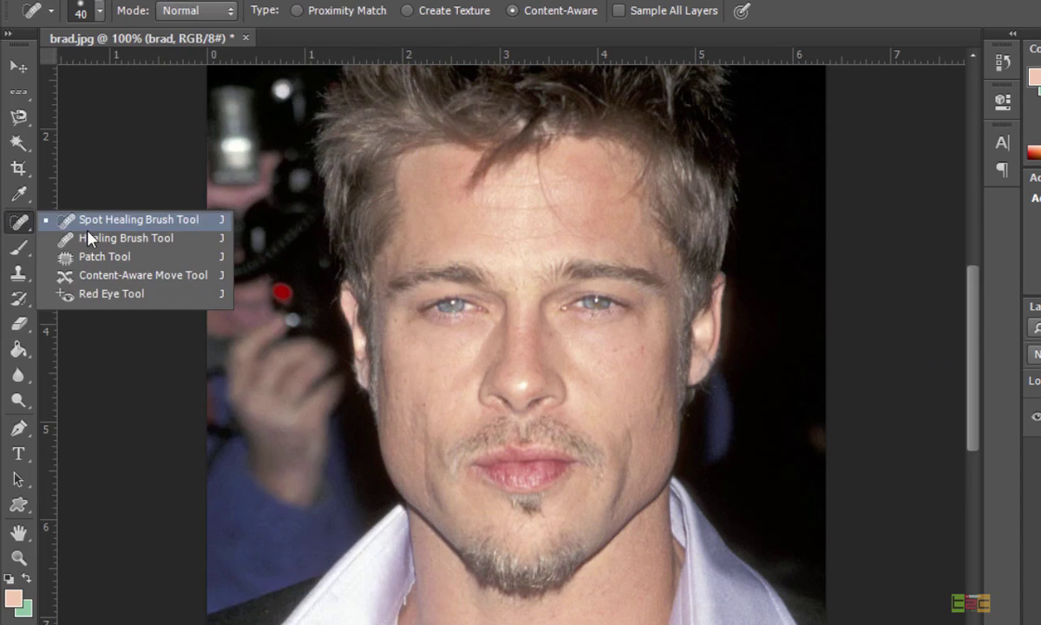
pyautogui.click(94, 237)
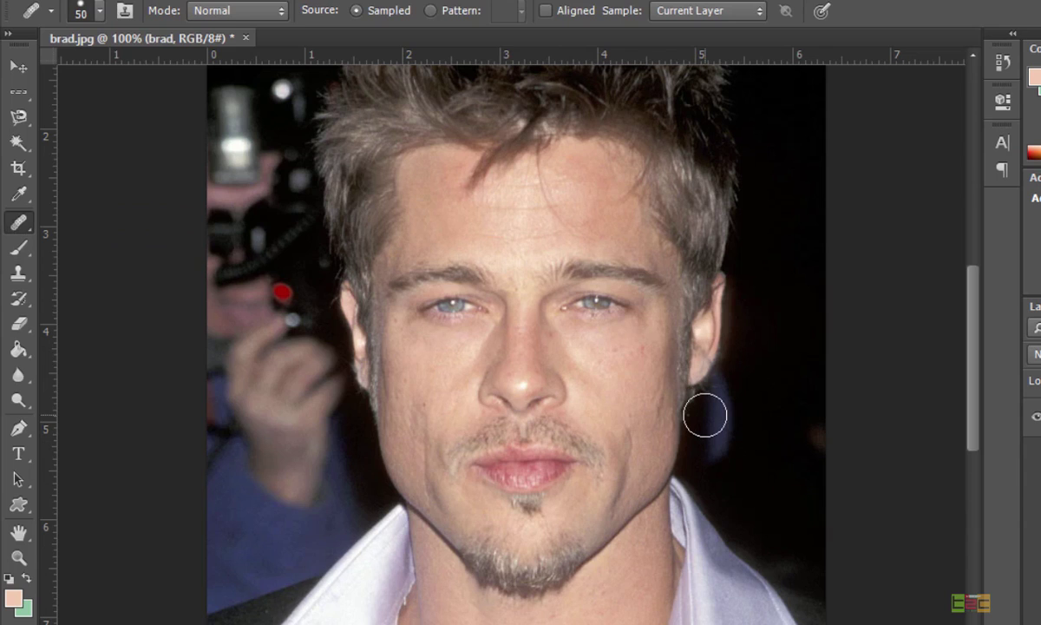
pyautogui.click(99, 14)
pyautogui.click(98, 16)
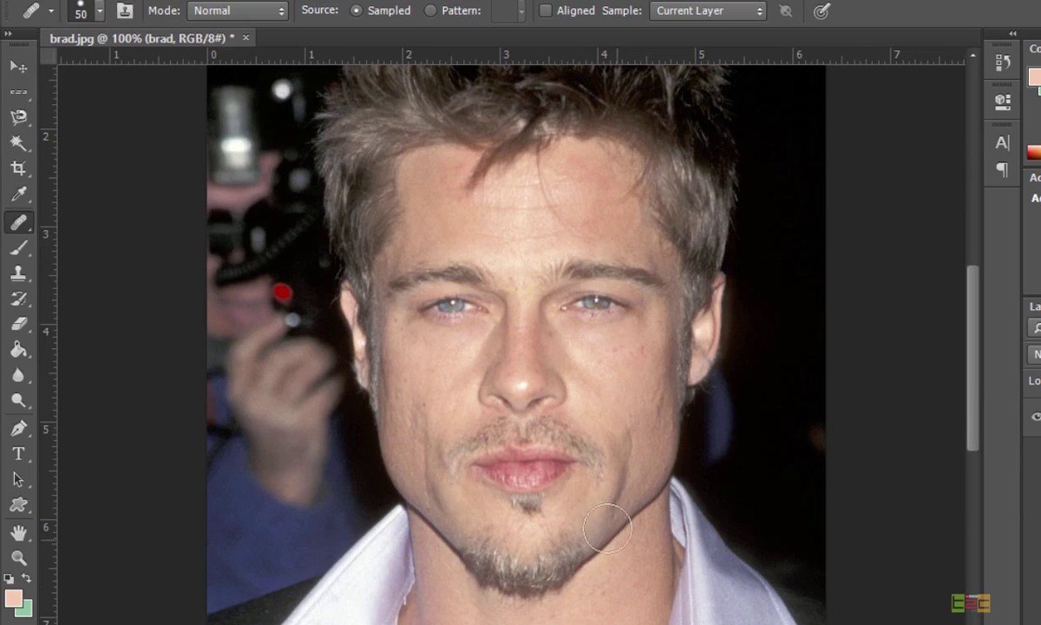
pyautogui.click(575, 331)
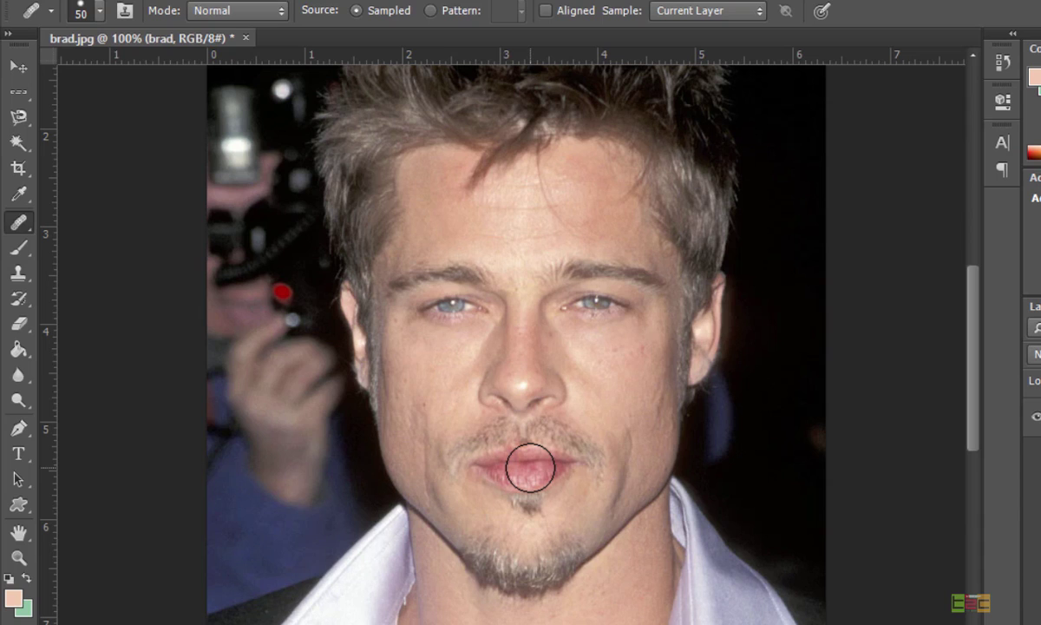
pyautogui.keyDown('alt'); pyautogui.click(530, 468); pyautogui.keyUp('alt')
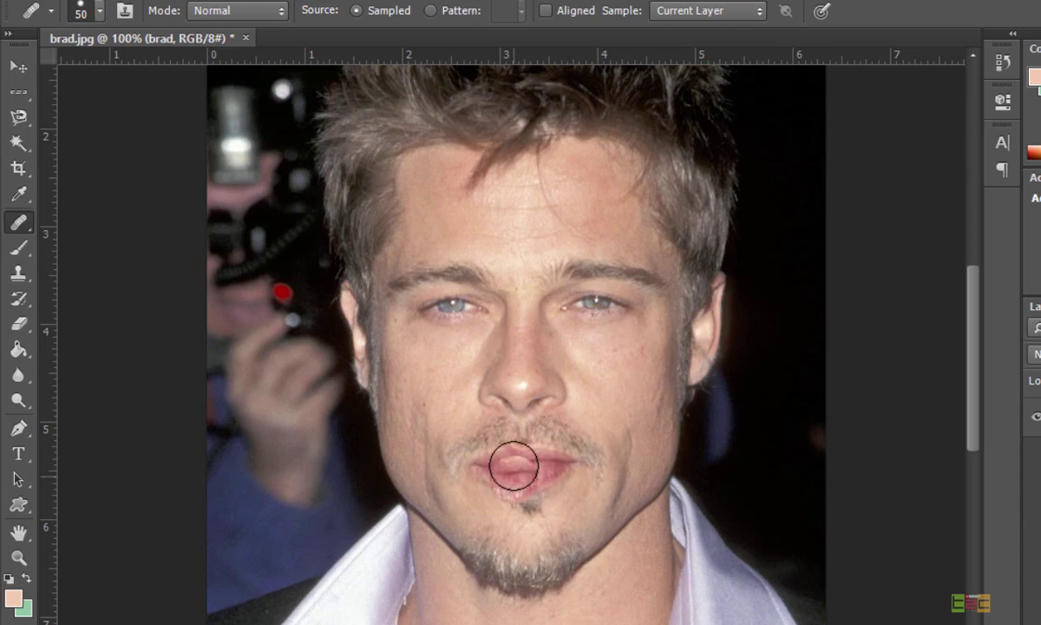
# Try painting the sampled lips over the man's left eye, cheek and jaw with the 50 px Healing Brush.
pyautogui.click(593, 501)
pyautogui.hotkey('ctrl', 'z')
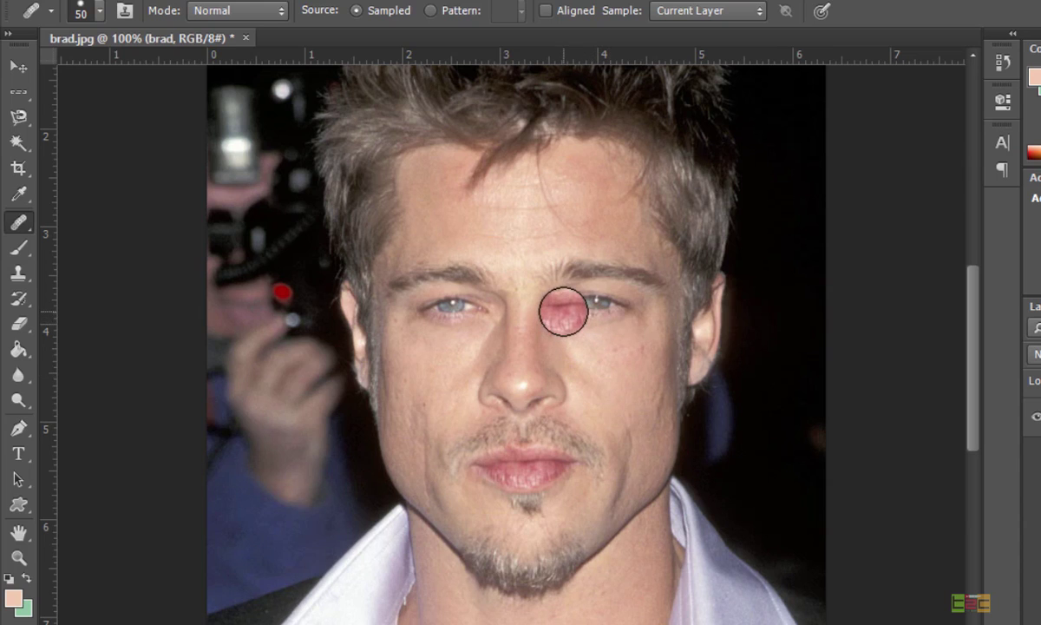
pyautogui.moveTo(565, 306); pyautogui.dragTo(585, 305)
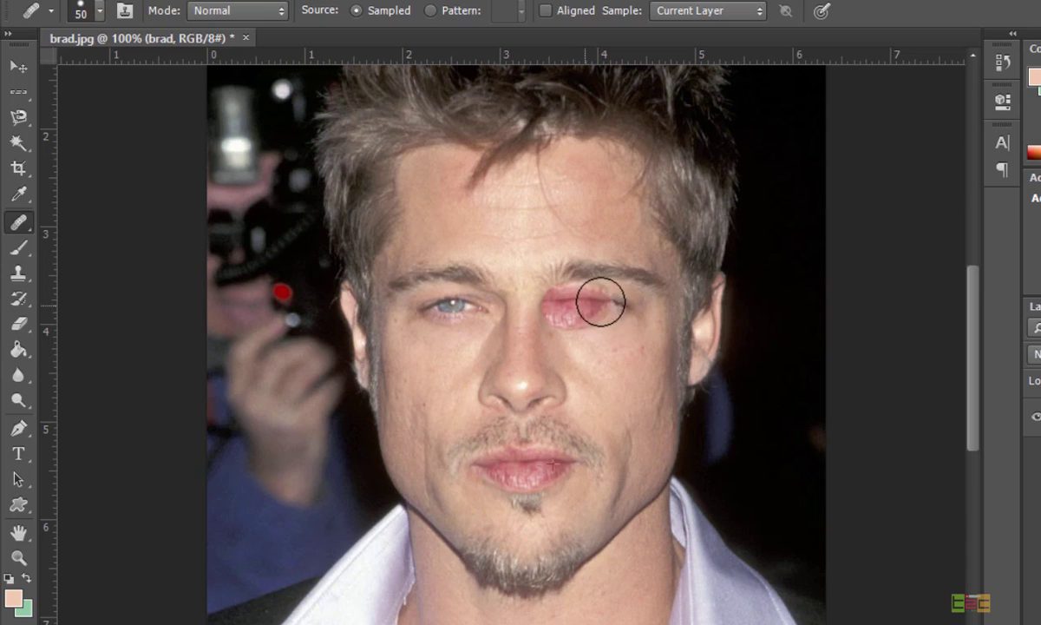
pyautogui.moveTo(551, 346)
pyautogui.mouseDown()
pyautogui.moveTo(576, 326)
pyautogui.moveTo(580, 312)
pyautogui.moveTo(568, 308)
pyautogui.moveTo(586, 313)
pyautogui.moveTo(588, 305)
pyautogui.moveTo(558, 307)
pyautogui.mouseUp()
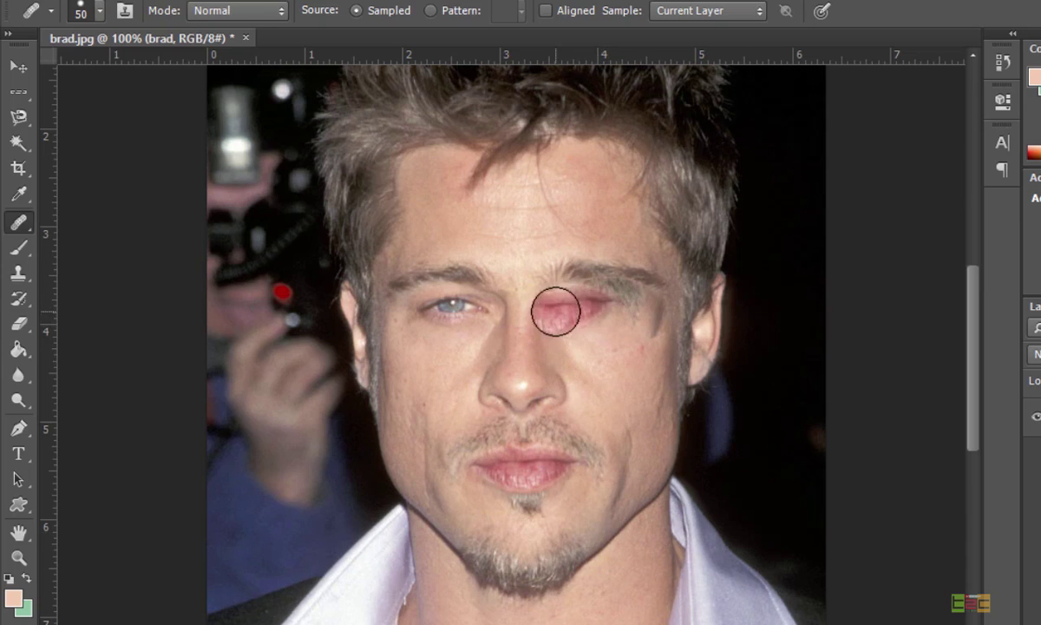
pyautogui.moveTo(621, 391)
pyautogui.mouseDown()
pyautogui.moveTo(611, 321)
pyautogui.moveTo(584, 319)
pyautogui.moveTo(619, 384)
pyautogui.moveTo(597, 320)
pyautogui.mouseUp()
pyautogui.moveTo(629, 447)
pyautogui.mouseDown()
pyautogui.moveTo(636, 488)
pyautogui.moveTo(565, 493)
pyautogui.mouseUp()
pyautogui.moveTo(590, 373)
pyautogui.mouseDown()
pyautogui.moveTo(649, 400)
pyautogui.moveTo(657, 416)
pyautogui.moveTo(648, 461)
pyautogui.moveTo(654, 430)
pyautogui.moveTo(646, 449)
pyautogui.moveTo(656, 452)
pyautogui.moveTo(656, 433)
pyautogui.moveTo(647, 452)
pyautogui.moveTo(605, 476)
pyautogui.moveTo(586, 472)
pyautogui.moveTo(614, 484)
pyautogui.moveTo(598, 485)
pyautogui.moveTo(548, 435)
pyautogui.mouseUp()
pyautogui.moveTo(464, 343)
pyautogui.mouseDown()
pyautogui.moveTo(445, 325)
pyautogui.moveTo(453, 305)
pyautogui.moveTo(425, 317)
pyautogui.moveTo(432, 309)
pyautogui.mouseUp()
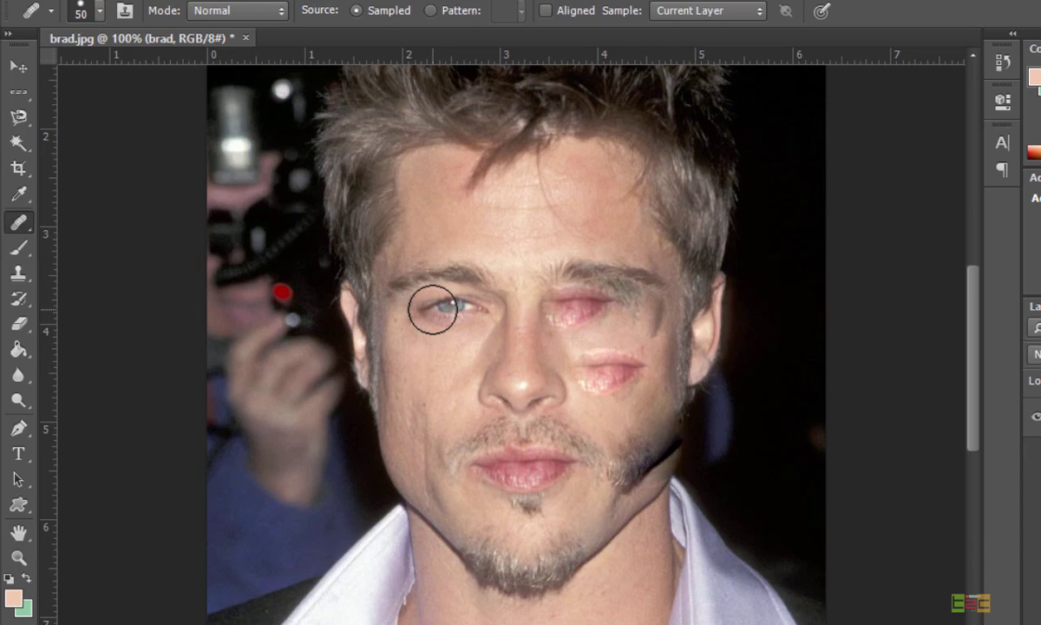
# Sample the man's right eye, paint it onto the cheek below, and step back through all the Healing Brush strokes.
pyautogui.keyDown('alt'); pyautogui.click(433, 309); pyautogui.keyUp('alt')
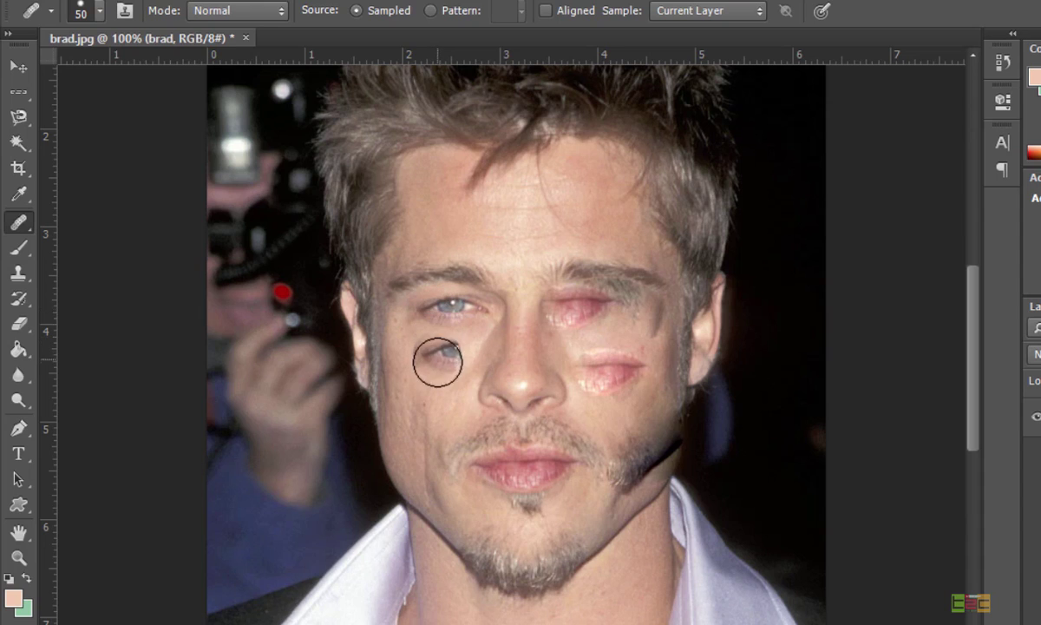
pyautogui.moveTo(441, 369)
pyautogui.mouseDown()
pyautogui.moveTo(433, 397)
pyautogui.moveTo(395, 373)
pyautogui.moveTo(452, 417)
pyautogui.mouseUp()
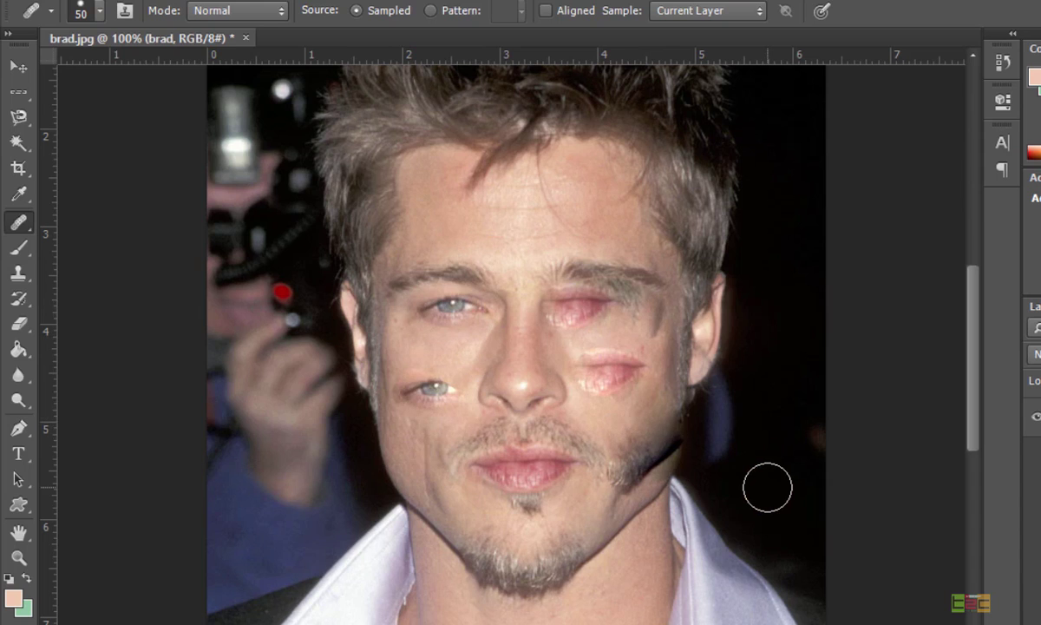
pyautogui.hotkey('ctrl', 'alt', 'z')
pyautogui.hotkey('ctrl', 'alt', 'z')
pyautogui.hotkey('ctrl', 'alt', 'z')
pyautogui.hotkey('ctrl', 'alt', 'z')
pyautogui.hotkey('ctrl', 'alt', 'z')
pyautogui.hotkey('ctrl', 'alt', 'z')
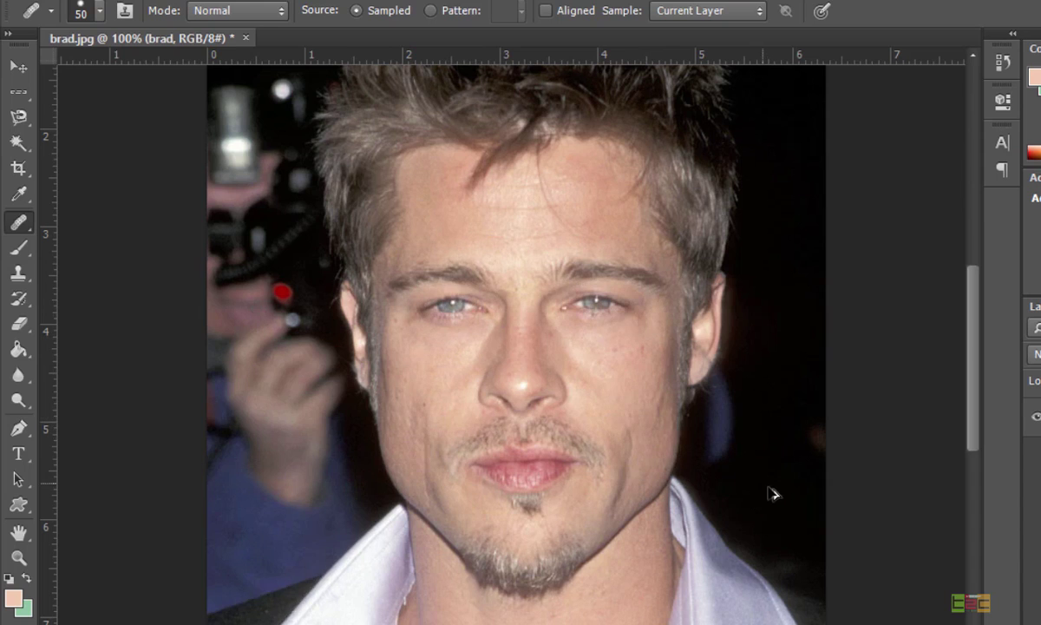
# Set the Healing Brush hardness to 48%, sample the man's right eye and paint copies of it onto the cheek below.
pyautogui.click(101, 12)
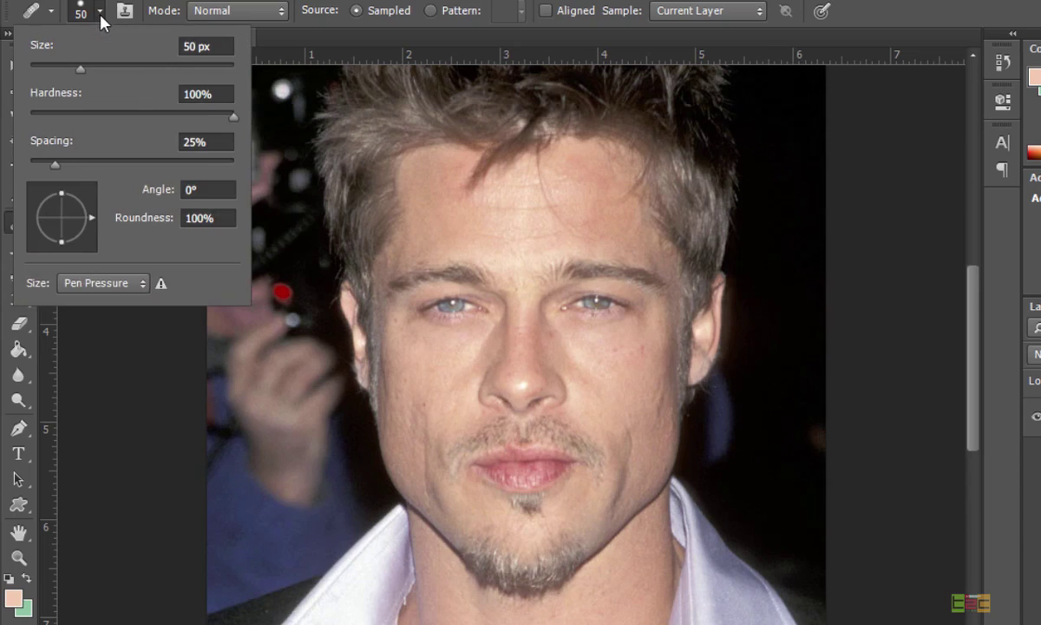
pyautogui.moveTo(137, 116); pyautogui.dragTo(126, 116)
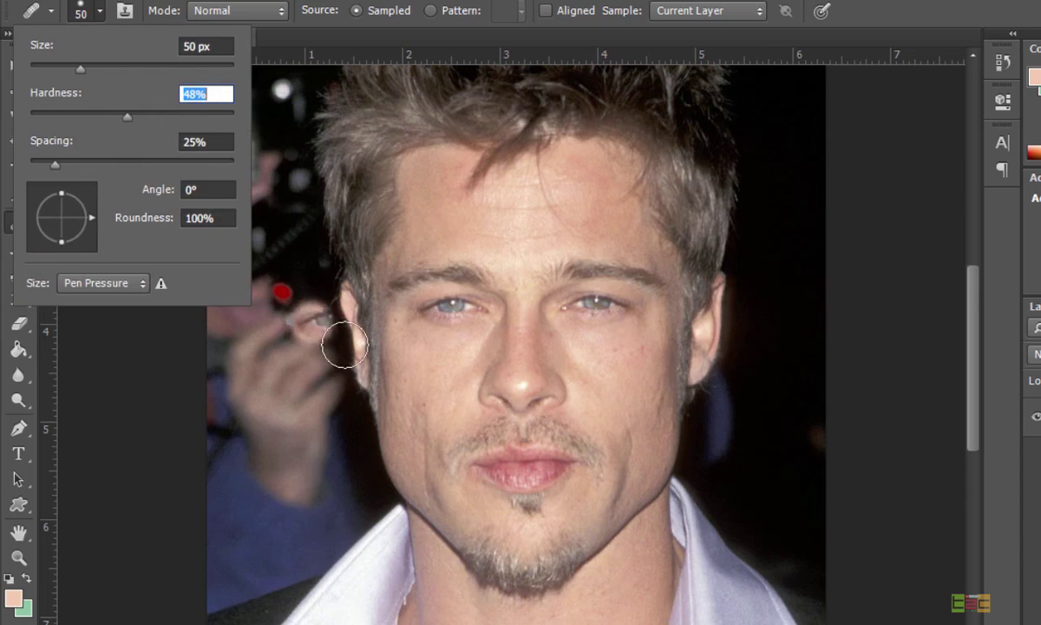
pyautogui.keyDown('alt'); pyautogui.click(444, 300); pyautogui.keyUp('alt')
pyautogui.click(468, 387)
pyautogui.moveTo(468, 387)
pyautogui.mouseDown()
pyautogui.moveTo(419, 364)
pyautogui.moveTo(437, 360)
pyautogui.mouseUp()
pyautogui.click(703, 538)
pyautogui.hotkey('ctrl', 'z')
pyautogui.click(431, 376)
pyautogui.hotkey('ctrl', 'z')
pyautogui.click(483, 387)
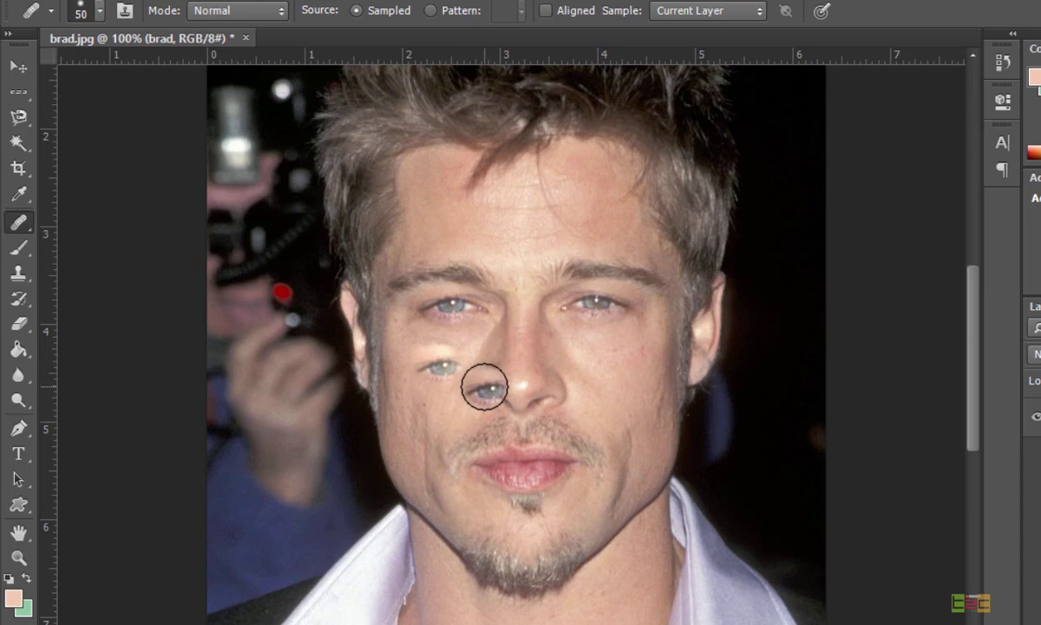
# Step back through the Healing Brush strokes until every painted eye copy is removed from the man's face.
pyautogui.hotkey('ctrl', 'z')
pyautogui.moveTo(476, 407)
pyautogui.mouseDown()
pyautogui.moveTo(438, 390)
pyautogui.moveTo(441, 408)
pyautogui.moveTo(440, 393)
pyautogui.mouseUp()
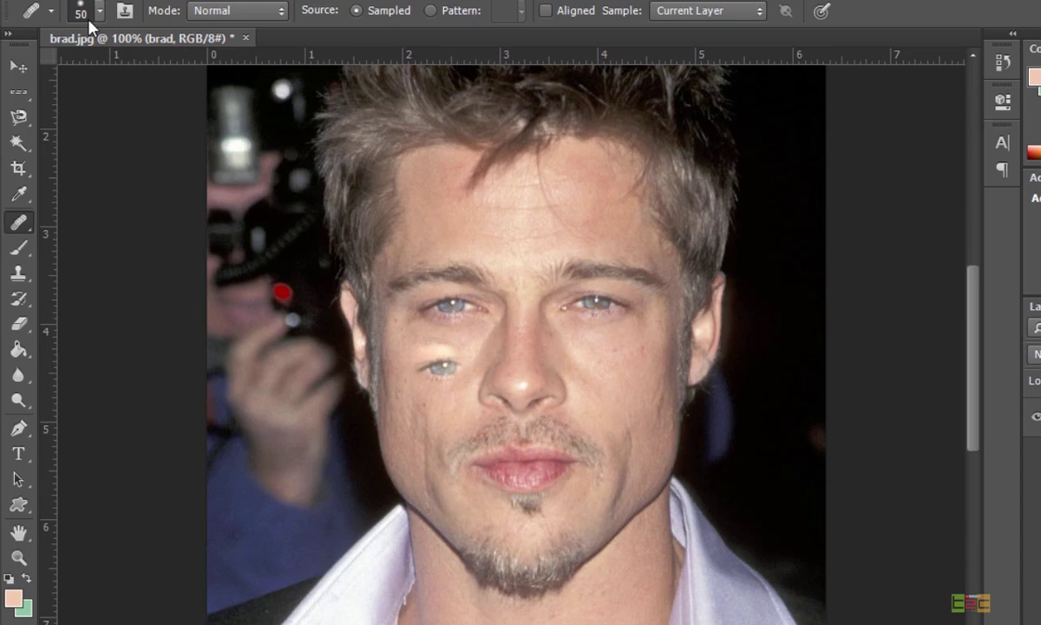
pyautogui.rightClick(19, 222)
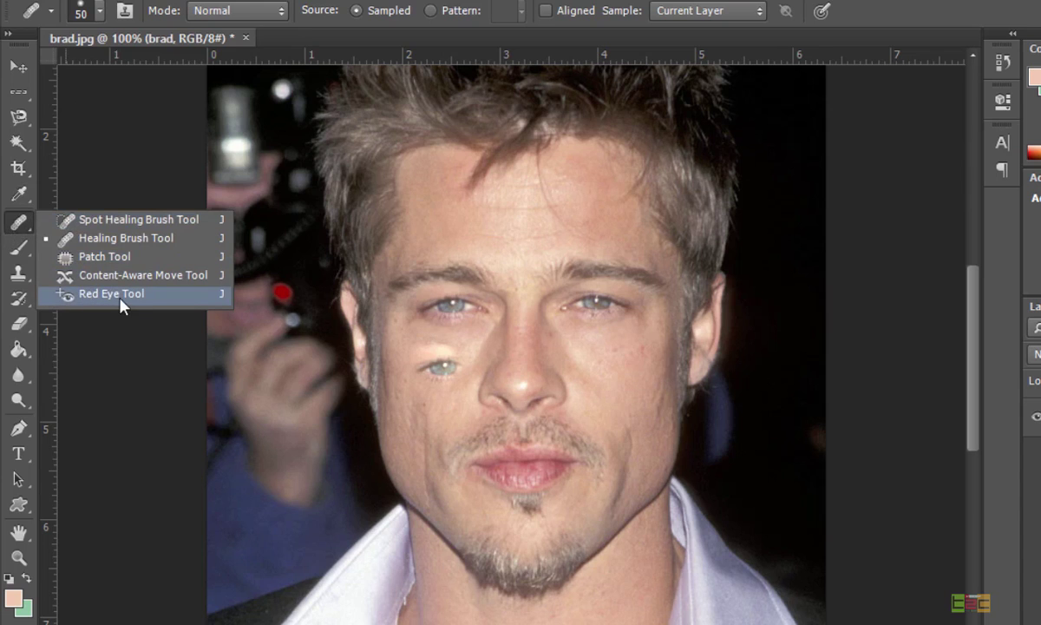
pyautogui.hotkey('ctrl', 'alt', 'z')
pyautogui.hotkey('ctrl', 'alt', 'z')
pyautogui.hotkey('ctrl', 'alt', 'z')
pyautogui.hotkey('ctrl', 'alt', 'z')
pyautogui.hotkey('ctrl', 'alt', 'z')
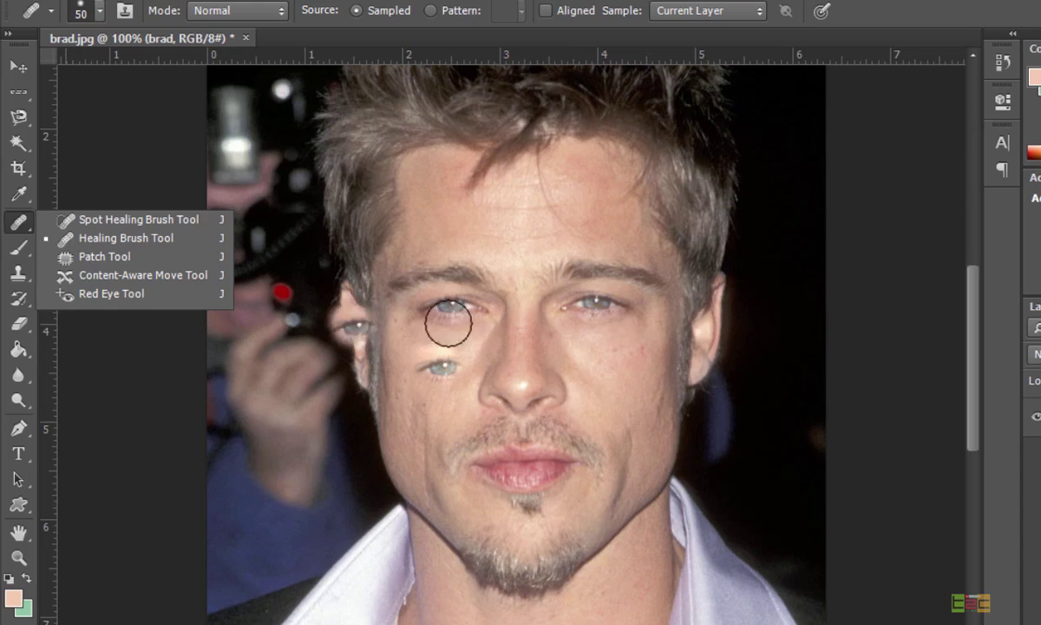
pyautogui.click(864, 357)
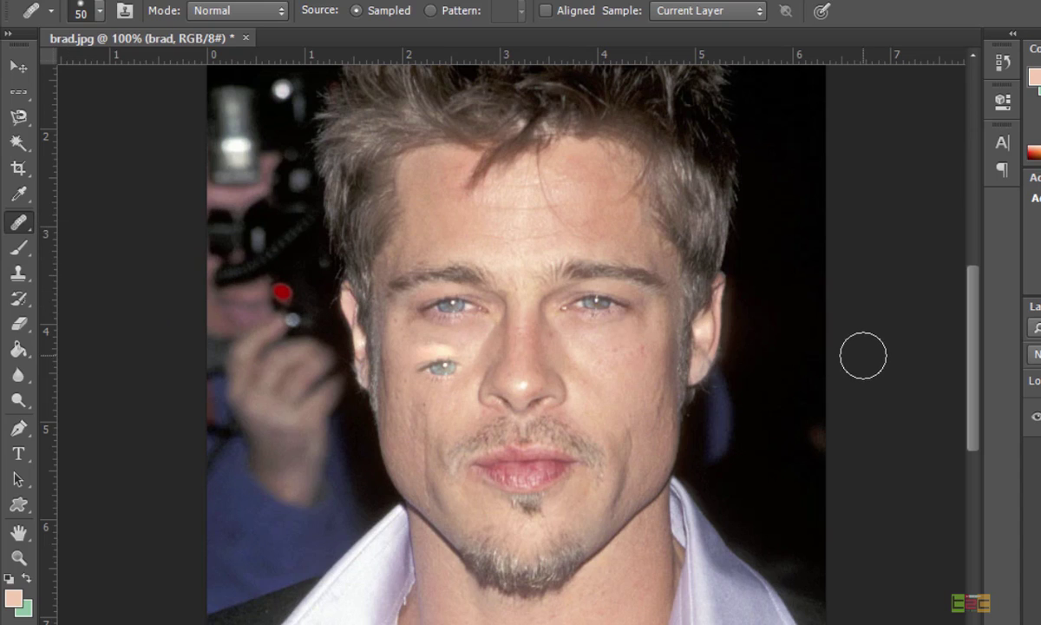
pyautogui.hotkey('ctrl', 'alt', 'z')
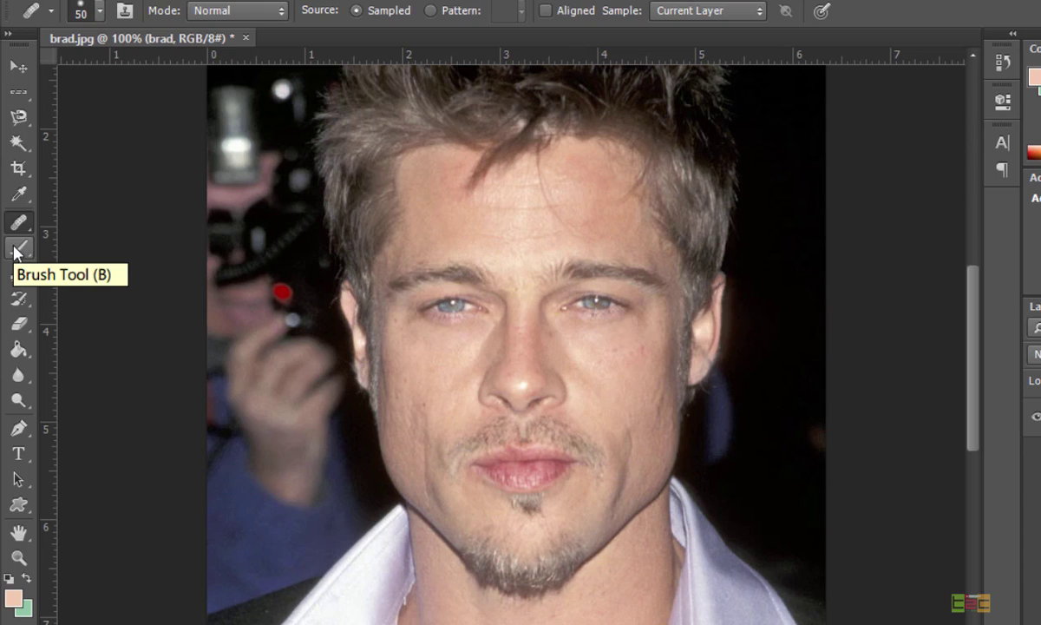
# Choose the Brush tool, browse its brush presets and pick a soft round brush with 0% hardness.
pyautogui.moveTo(14, 253); pyautogui.dragTo(71, 250)
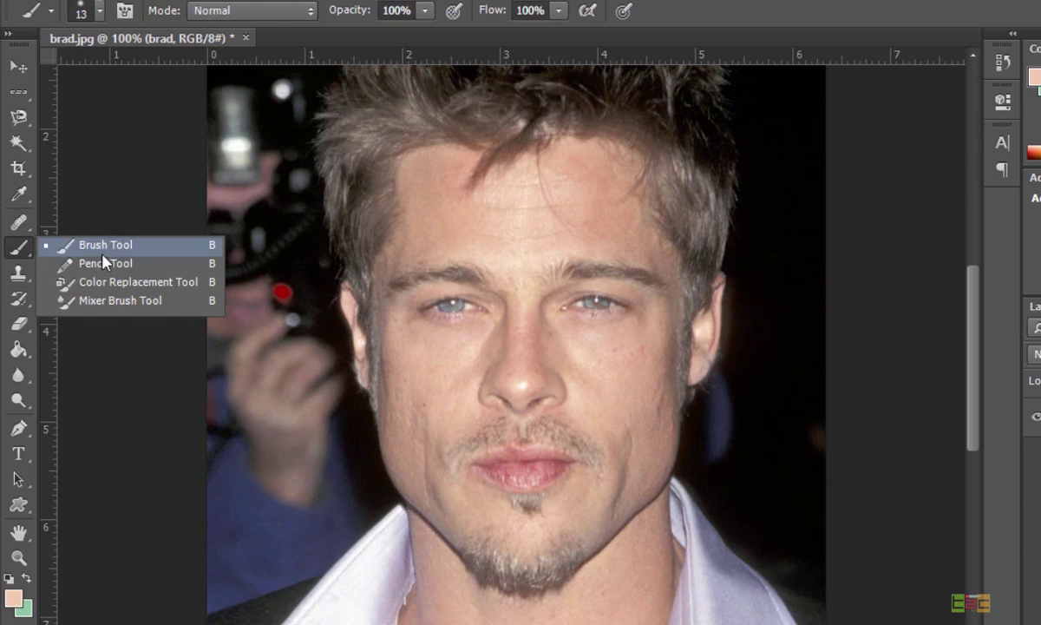
pyautogui.click(102, 244)
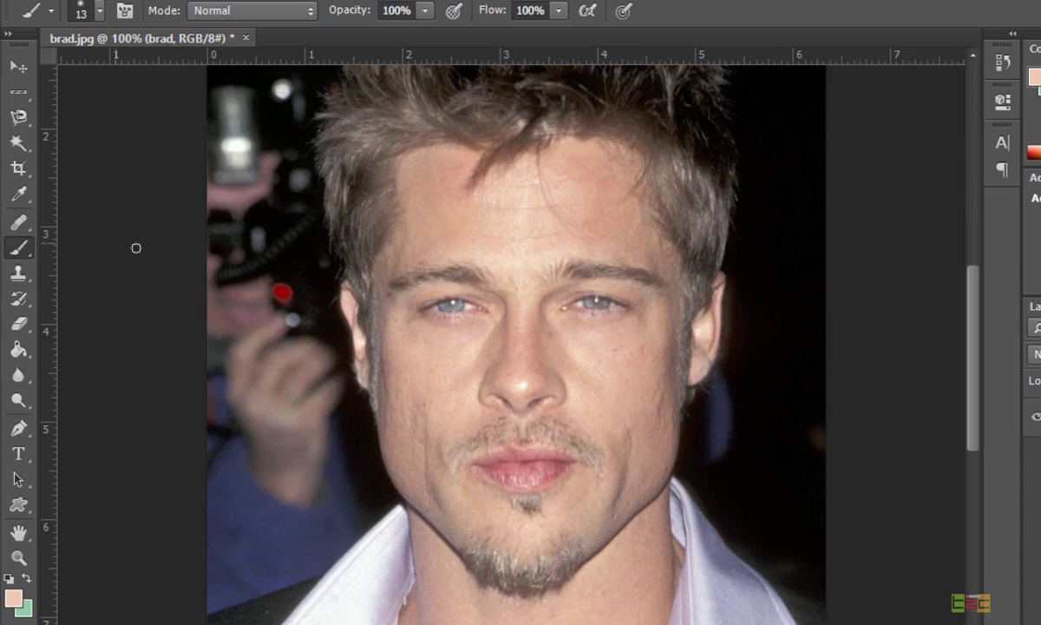
pyautogui.click(100, 12)
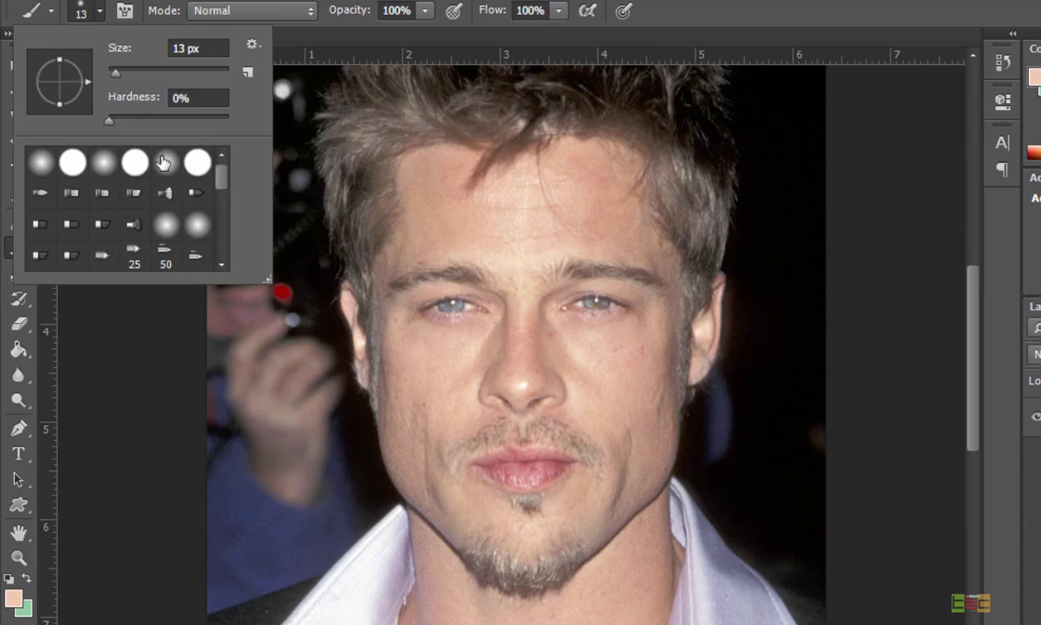
pyautogui.click(134, 169)
pyautogui.click(78, 169)
pyautogui.moveTo(227, 182); pyautogui.dragTo(222, 215)
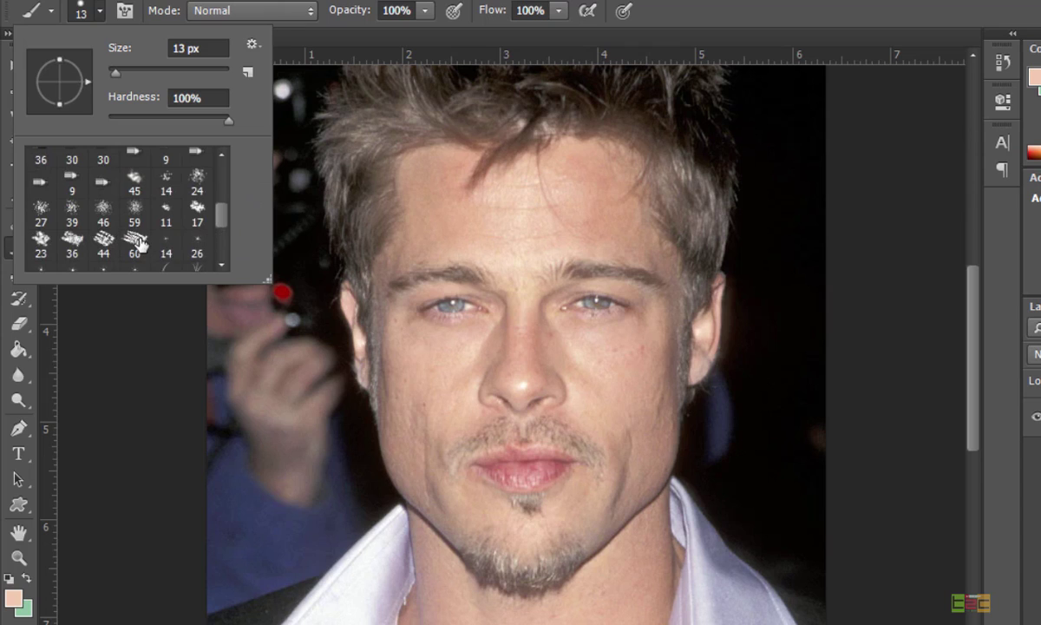
pyautogui.moveTo(222, 214); pyautogui.dragTo(223, 174)
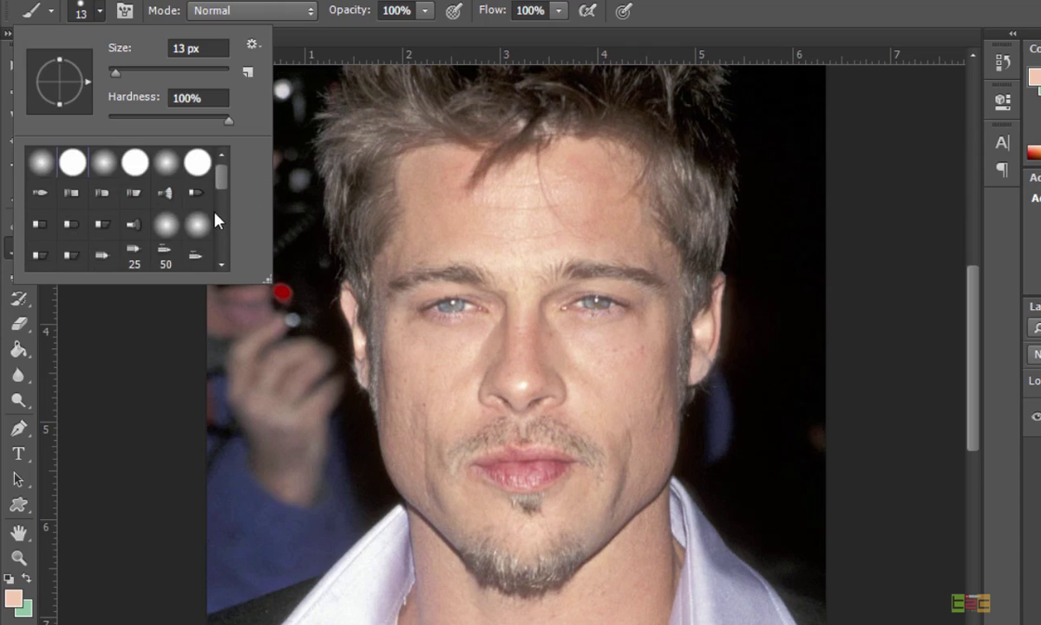
pyautogui.click(132, 166)
pyautogui.click(457, 296)
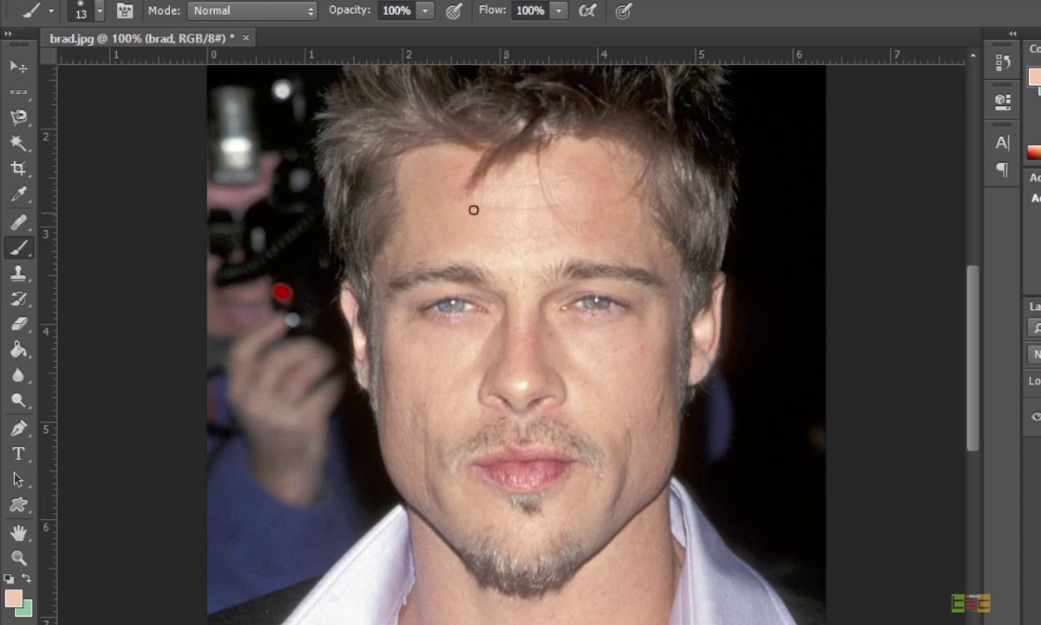
# Enlarge the brush to 70 px and paint the peach foreground colour across the man's forehead.
pyautogui.press(']')
pyautogui.press(']')
pyautogui.press(']')
pyautogui.press(']')
pyautogui.press(']')
pyautogui.press(']')
pyautogui.click(434, 205)
pyautogui.moveTo(435, 205)
pyautogui.mouseDown()
pyautogui.moveTo(610, 239)
pyautogui.moveTo(456, 251)
pyautogui.moveTo(535, 241)
pyautogui.moveTo(532, 284)
pyautogui.moveTo(475, 200)
pyautogui.moveTo(585, 245)
pyautogui.moveTo(546, 257)
pyautogui.moveTo(505, 217)
pyautogui.mouseUp()
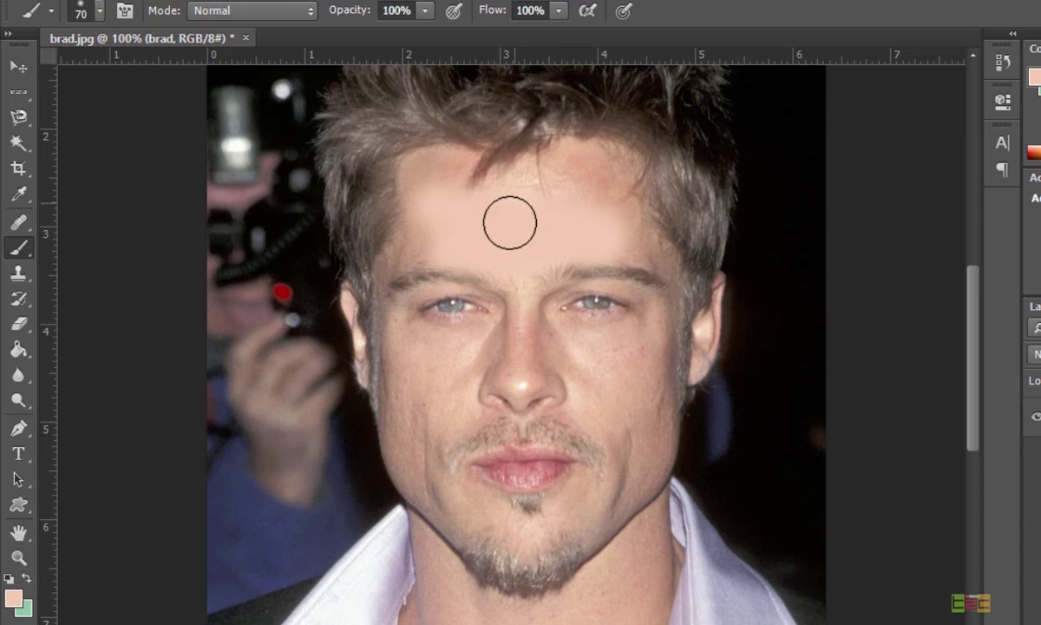
# Set the foreground colour to bright red and paint a thick stripe across the forehead with the 70 px Brush.
pyautogui.click(10, 599)
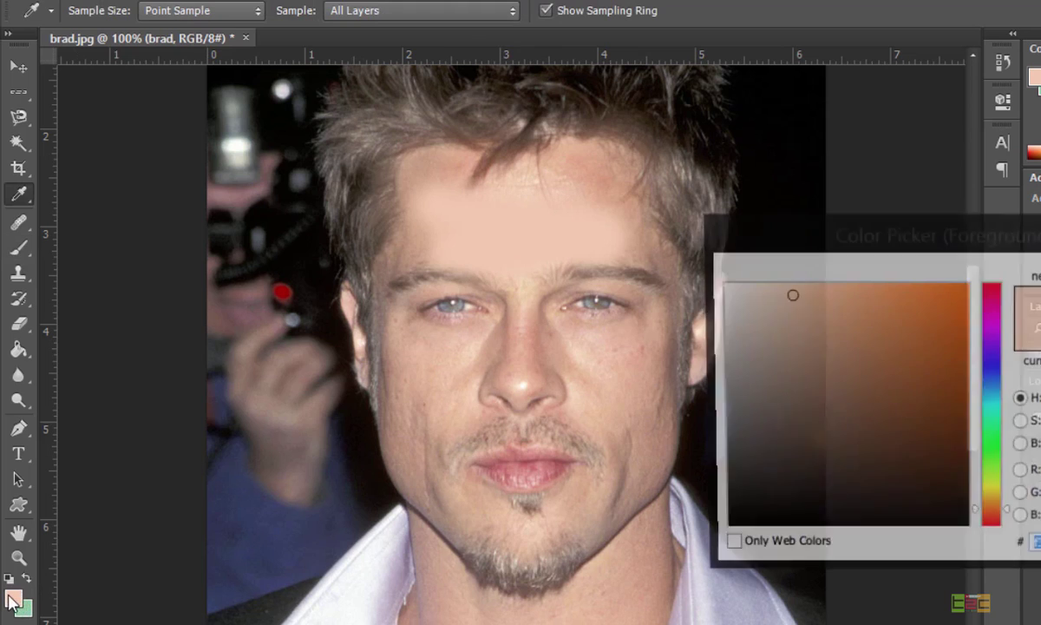
pyautogui.click(915, 360)
pyautogui.click(947, 296)
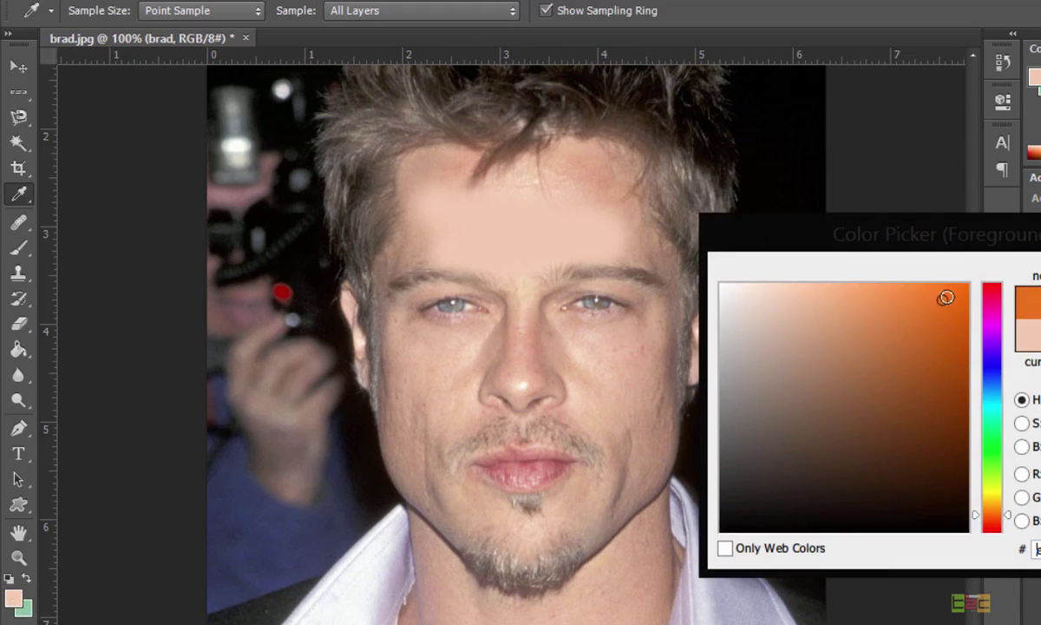
pyautogui.click(991, 284)
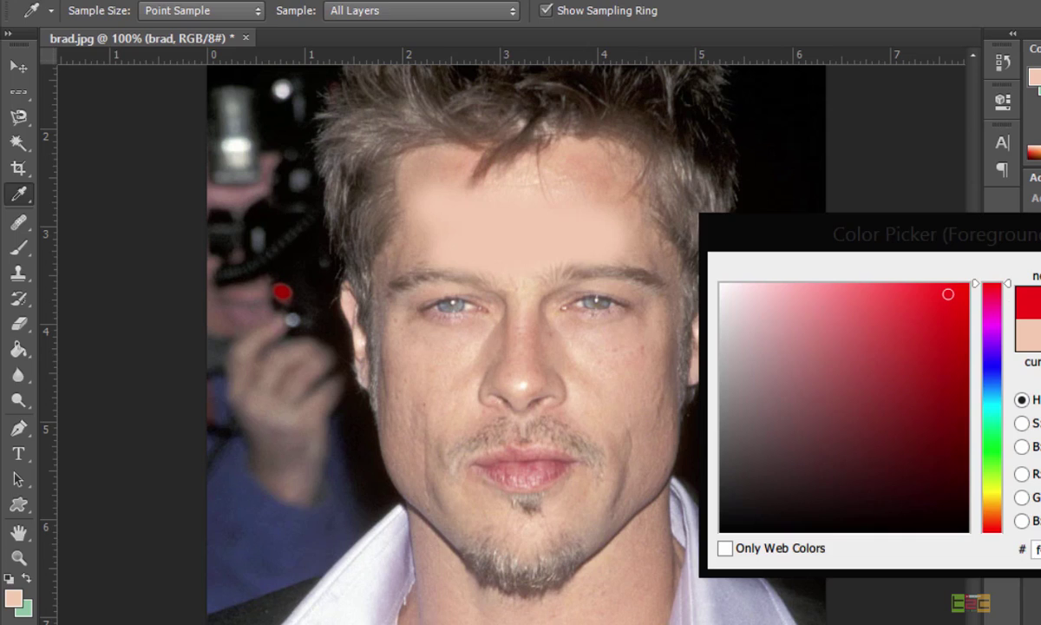
pyautogui.press('Return')
pyautogui.press('b')
pyautogui.moveTo(425, 195)
pyautogui.mouseDown()
pyautogui.moveTo(586, 184)
pyautogui.moveTo(665, 225)
pyautogui.mouseUp()
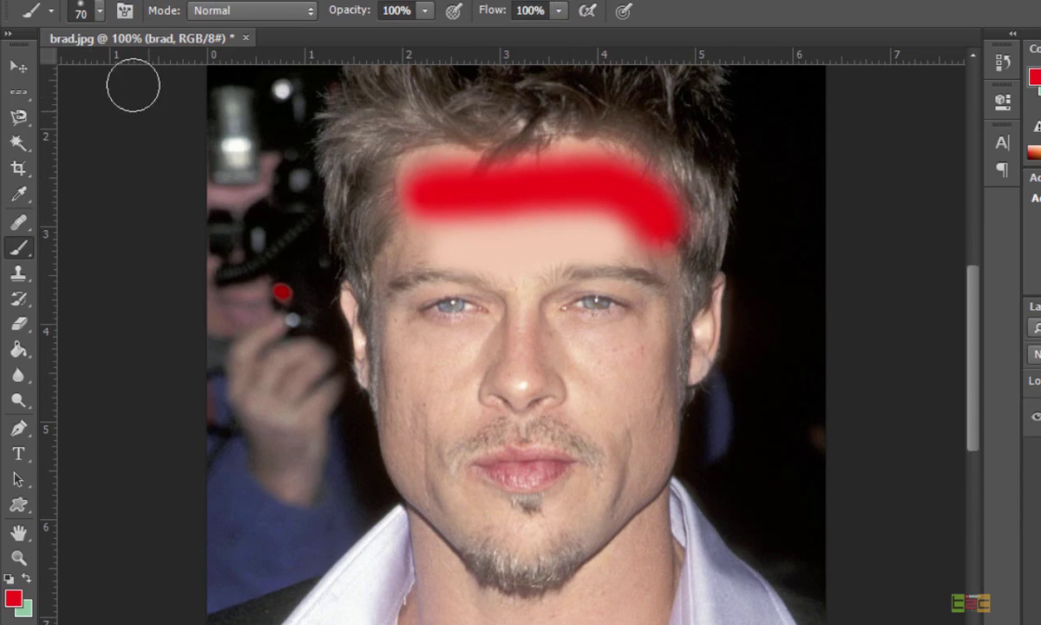
# Pick the 46 px spatter brush preset and paint a red stroke from the cheek below the man's right eye to the chin.
pyautogui.click(99, 10)
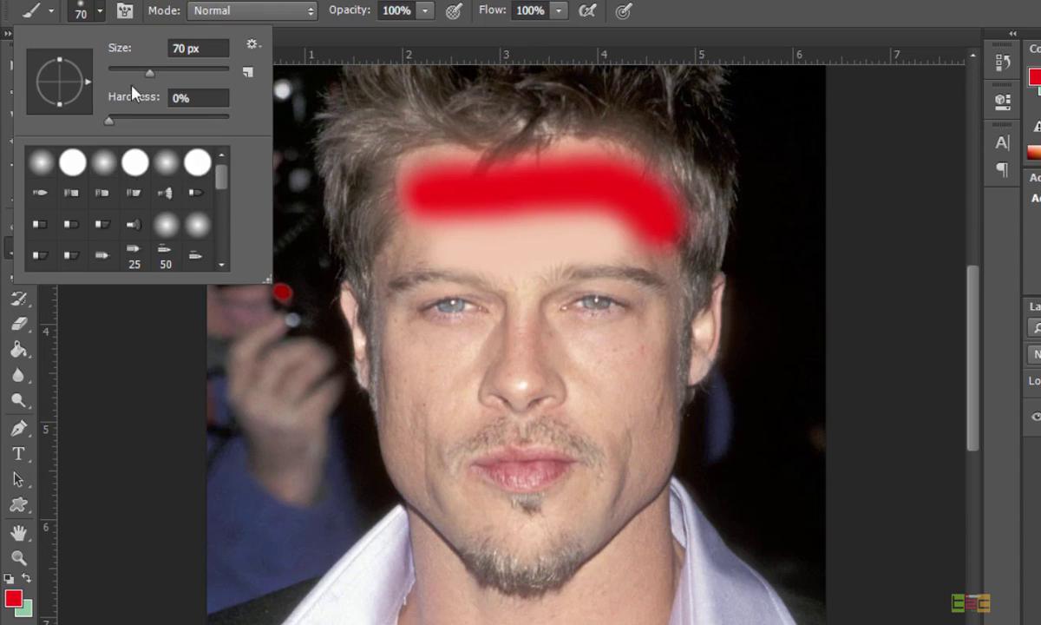
pyautogui.moveTo(221, 169); pyautogui.dragTo(223, 219)
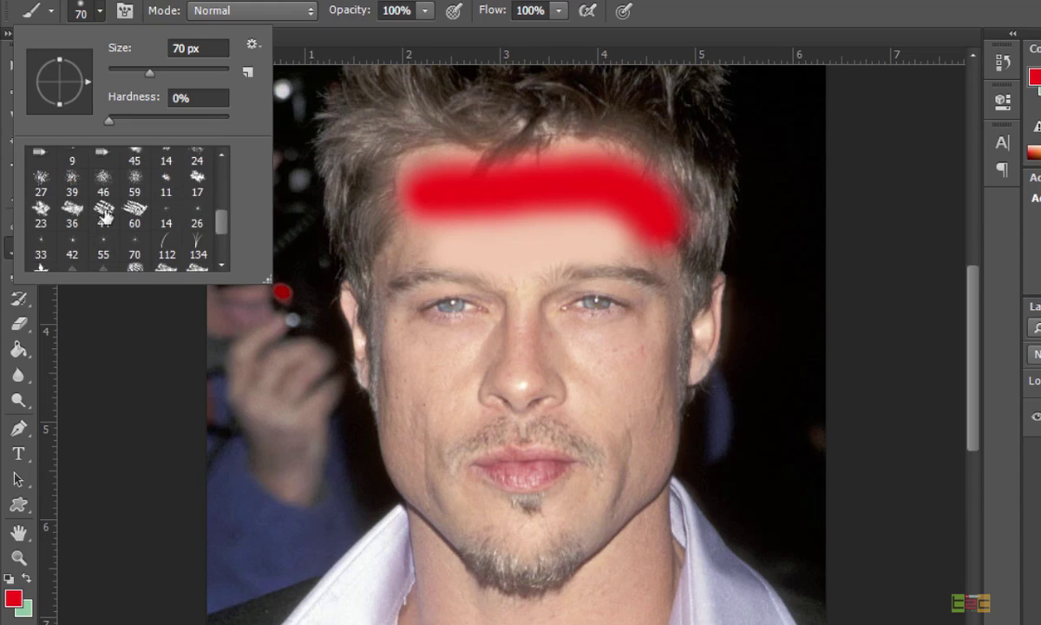
pyautogui.click(103, 178)
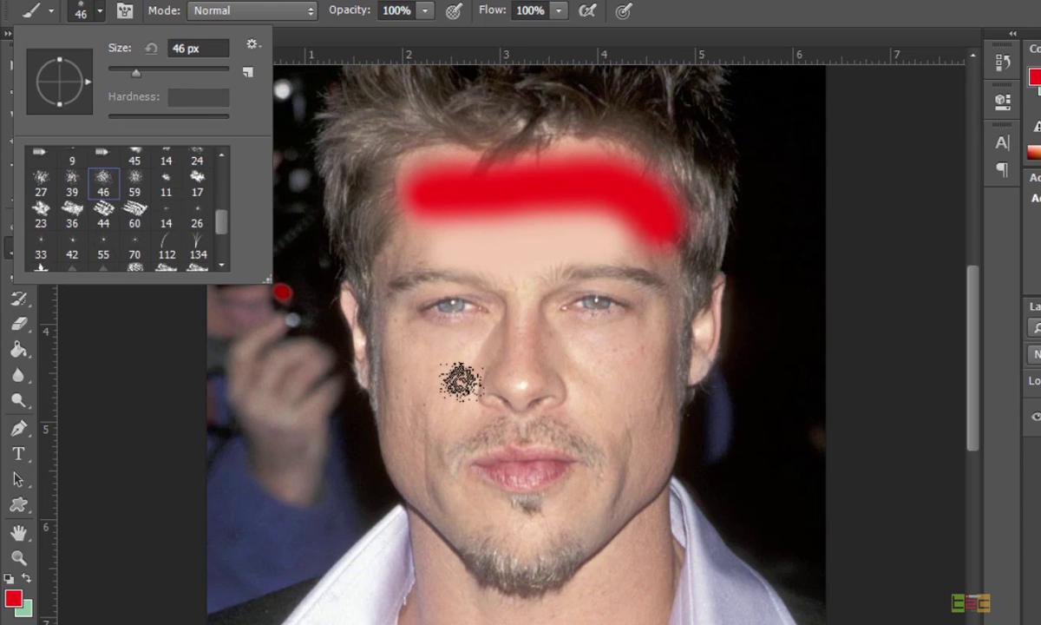
pyautogui.moveTo(421, 364)
pyautogui.mouseDown()
pyautogui.moveTo(438, 469)
pyautogui.moveTo(536, 542)
pyautogui.mouseUp()
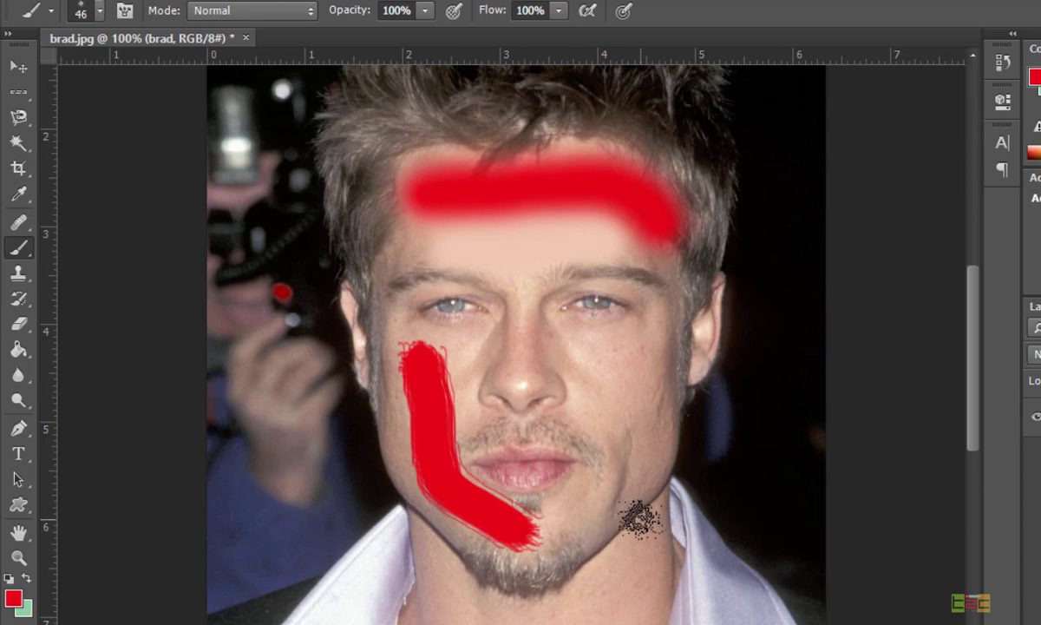
# Undo the red cheek stroke, the red forehead stripe and the peach paint on the forehead.
pyautogui.hotkey('ctrl', 'alt', 'z')
pyautogui.hotkey('ctrl', 'alt', 'z')
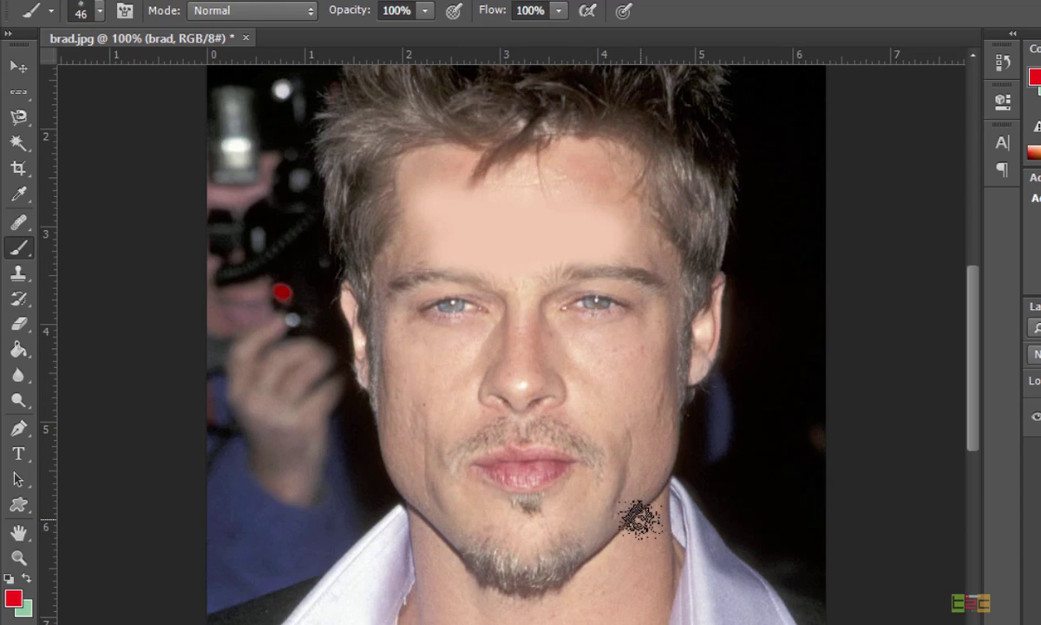
pyautogui.hotkey('ctrl', 'alt', 'z')
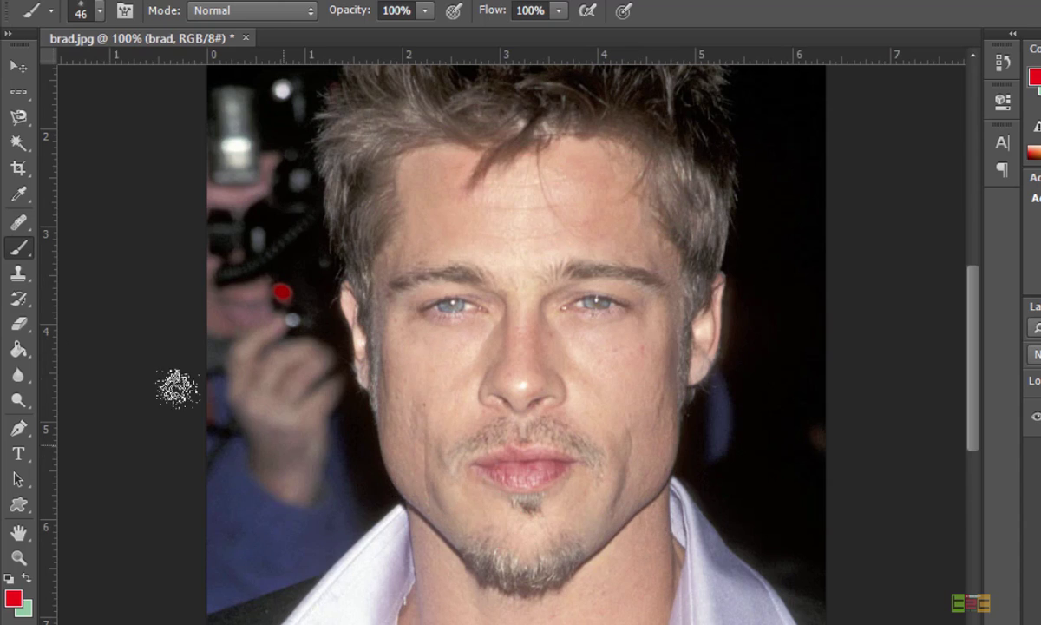
# Choose the Pencil tool and draw a 1 px red line from the forehead past the nose to the opposite cheek.
pyautogui.rightClick(18, 247)
pyautogui.click(105, 263)
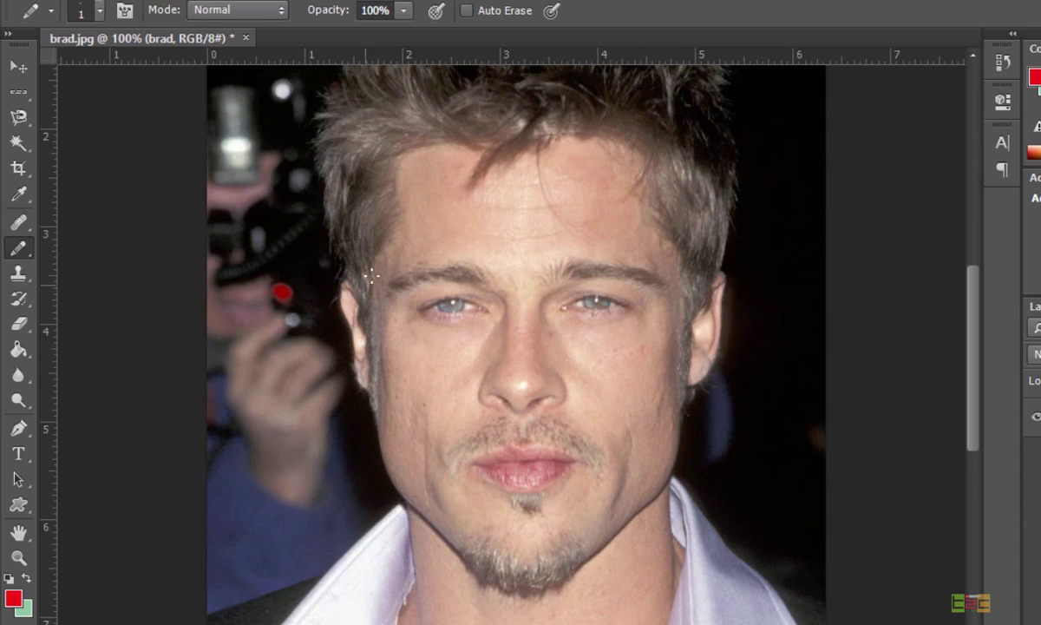
pyautogui.moveTo(462, 229)
pyautogui.mouseDown()
pyautogui.moveTo(525, 239)
pyautogui.moveTo(546, 255)
pyautogui.moveTo(582, 356)
pyautogui.moveTo(613, 375)
pyautogui.mouseUp()
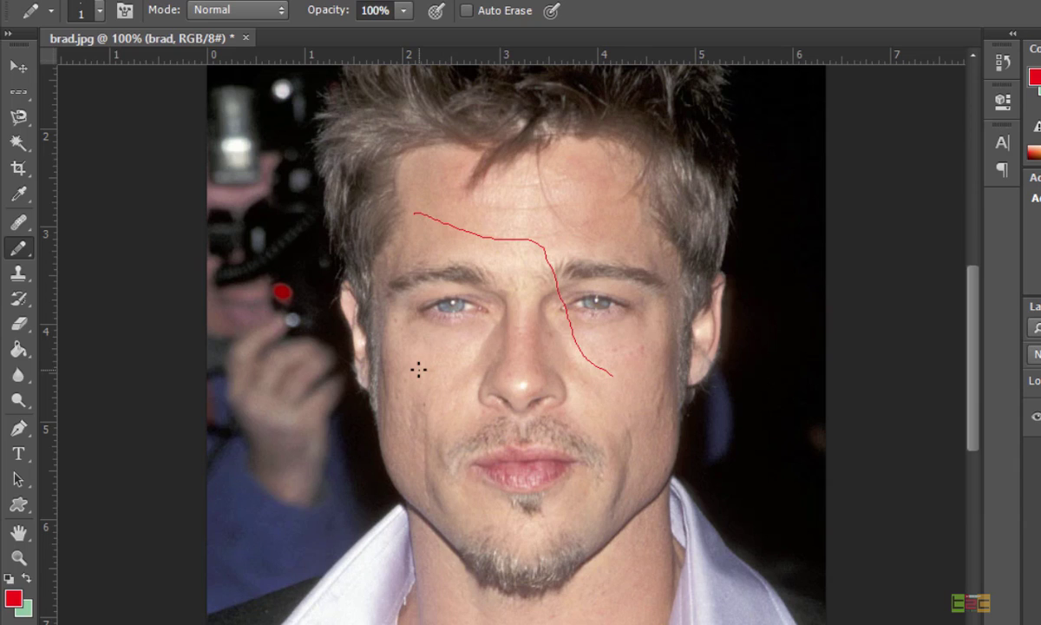
# Try a 61 px Pencil size, return it to 1 px and undo the red pencil line.
pyautogui.click(101, 19)
pyautogui.write('61')
pyautogui.press('Return')
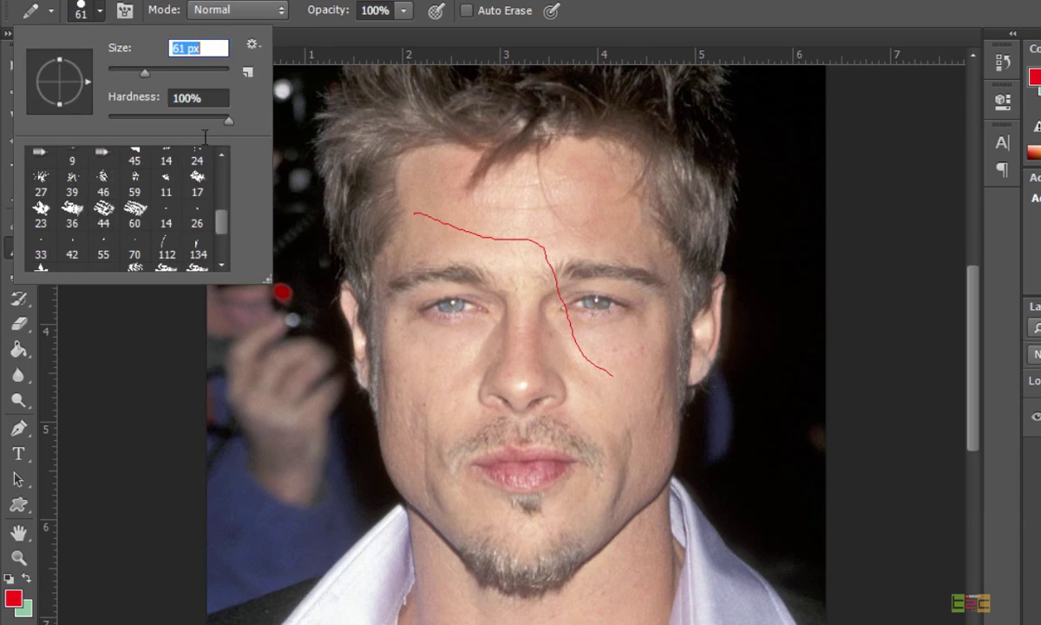
pyautogui.moveTo(141, 72)
pyautogui.mouseDown()
pyautogui.moveTo(106, 73)
pyautogui.moveTo(125, 73)
pyautogui.mouseUp()
pyautogui.press('Escape')
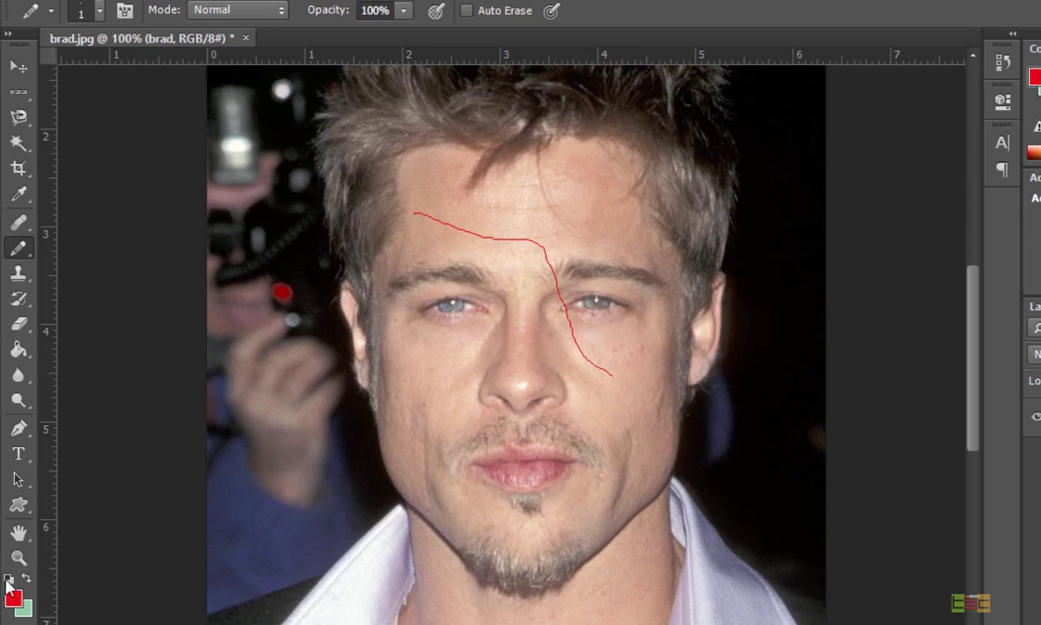
pyautogui.hotkey('ctrl', 'z')
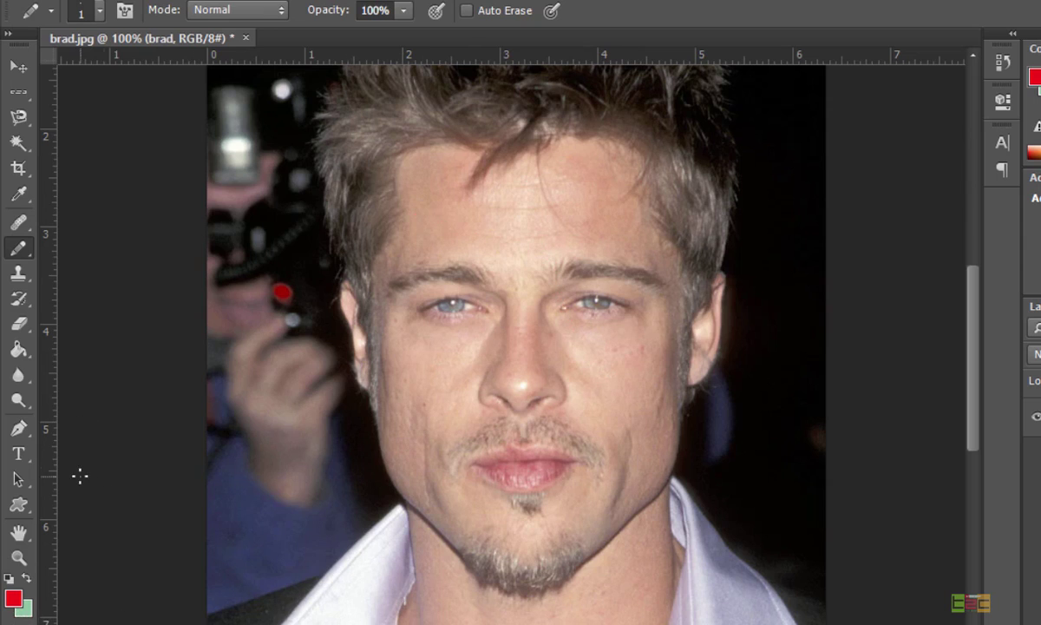
# Choose the Clone Stamp tool and enlarge its brush to 60 px.
pyautogui.click(19, 273)
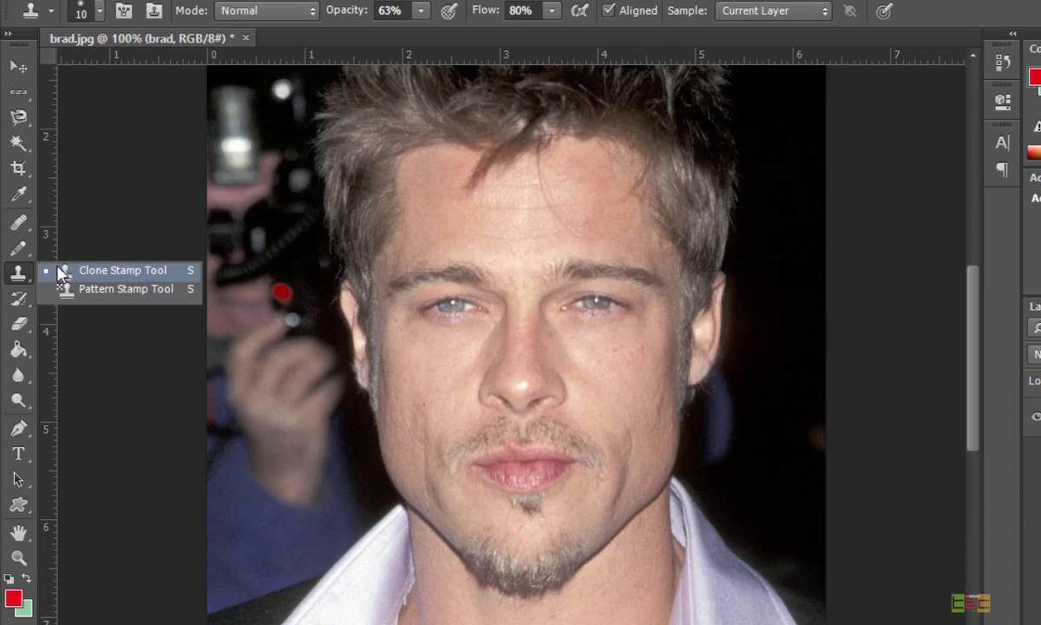
pyautogui.click(62, 271)
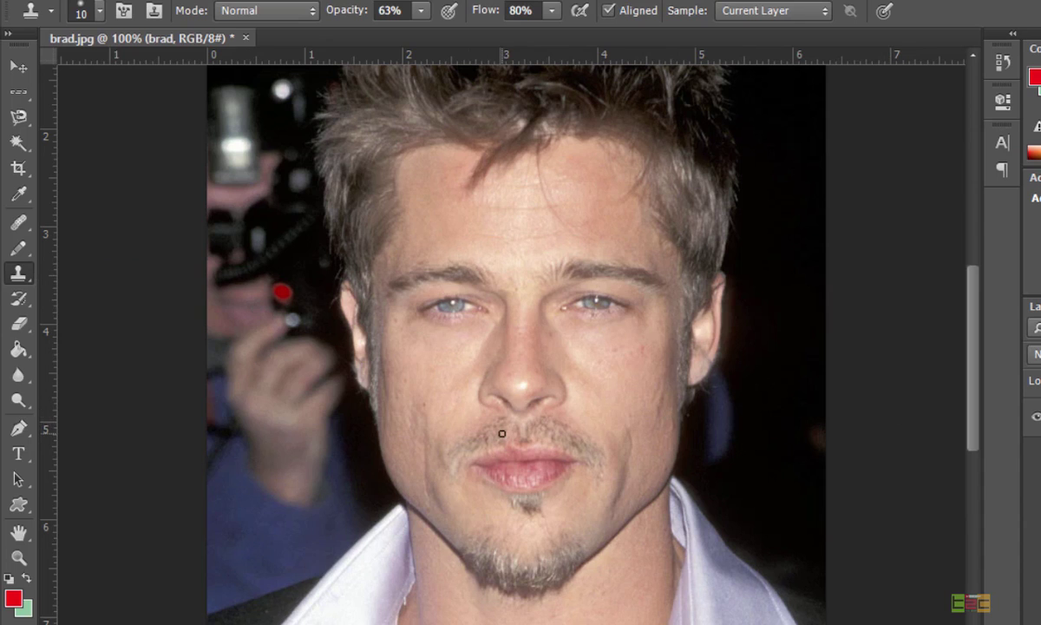
pyautogui.press(']')
pyautogui.press(']')
pyautogui.press(']')
pyautogui.press(']')
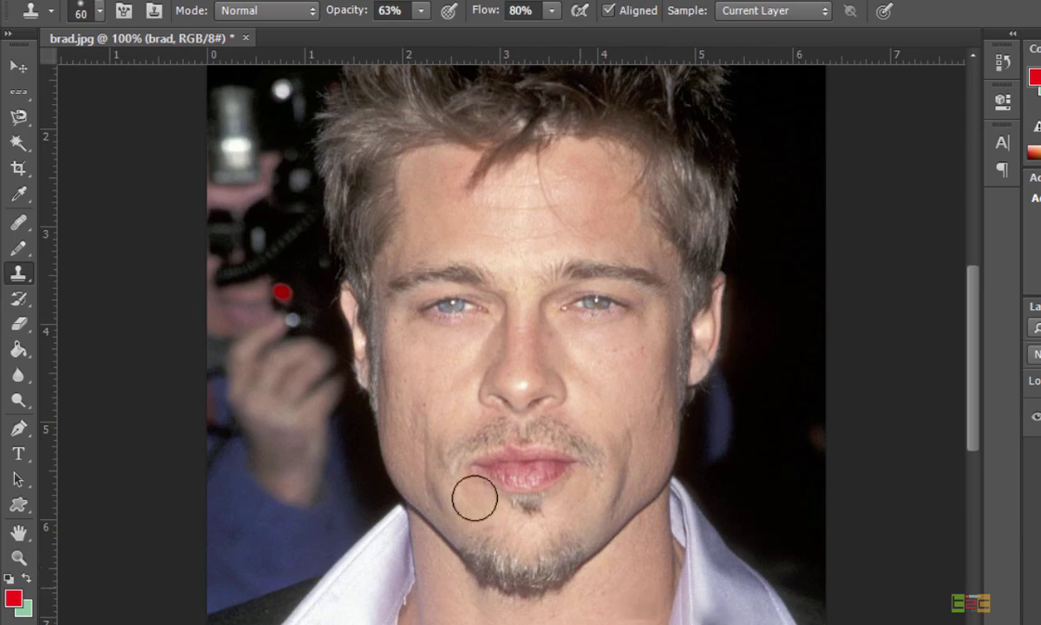
# Pick the hard round brush preset for the Clone Stamp and try cloning the man's lips onto his chin.
pyautogui.click(98, 15)
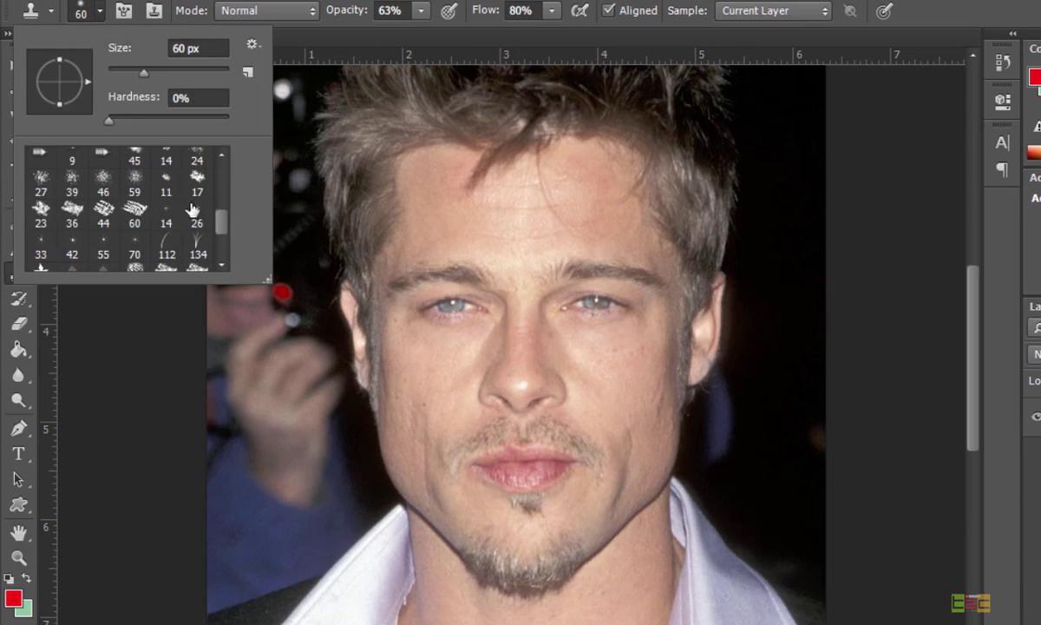
pyautogui.moveTo(223, 221); pyautogui.dragTo(226, 158)
pyautogui.scroll(-2, 222, 175)
pyautogui.scroll(2, 214, 176)
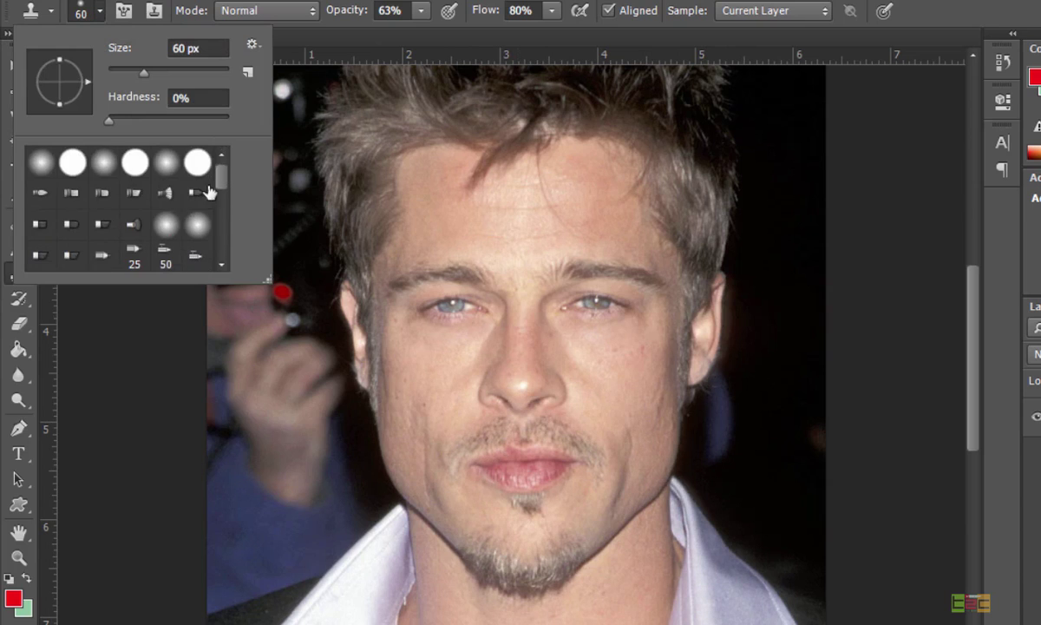
pyautogui.doubleClick(72, 165)
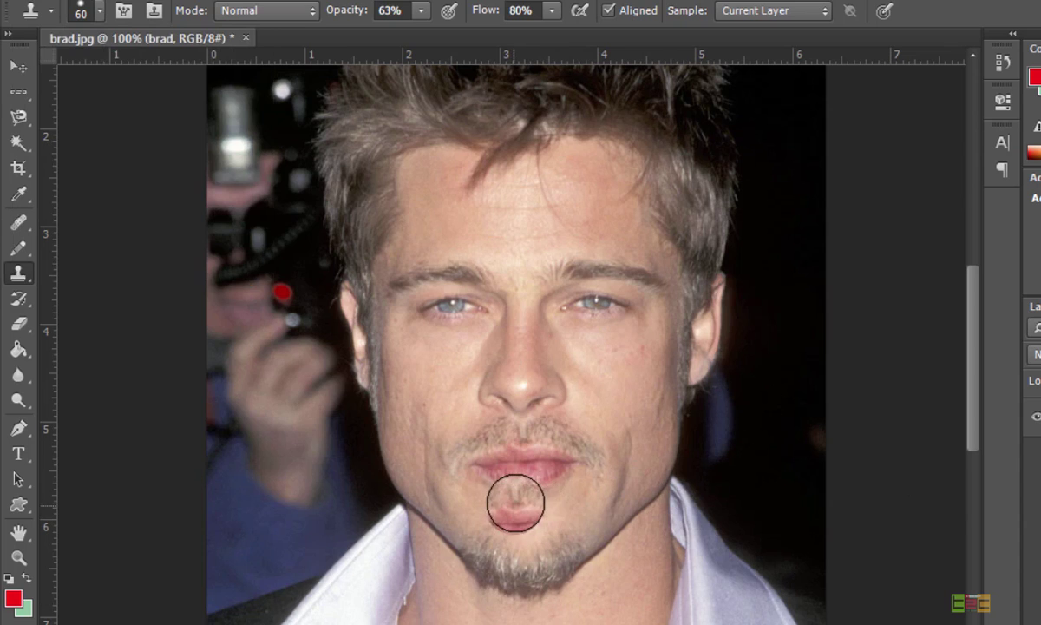
pyautogui.moveTo(525, 524); pyautogui.dragTo(589, 520)
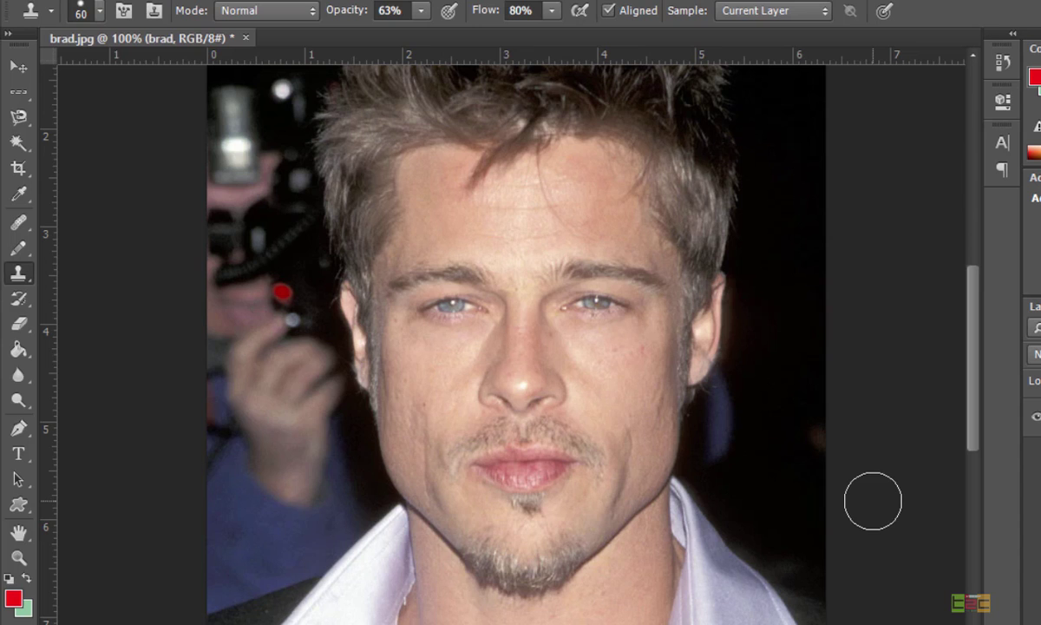
# Reduce the Clone Stamp brush to 35 px, sample skin beside the small hair patch and try cloning it over the patch below the lips.
pyautogui.hotkey('ctrl', '+')
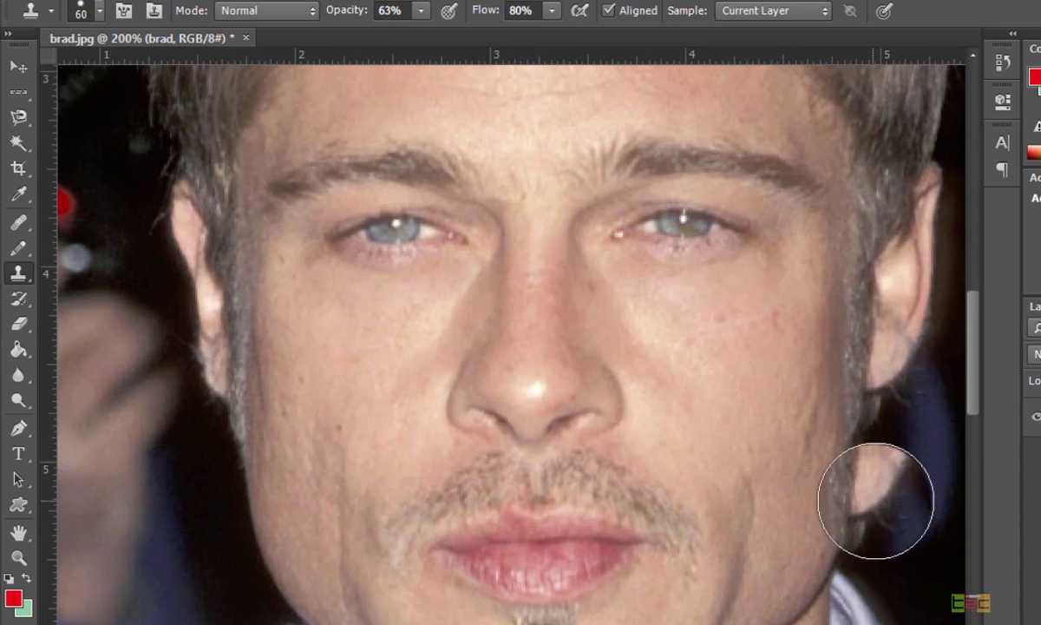
pyautogui.moveTo(976, 367); pyautogui.dragTo(974, 415)
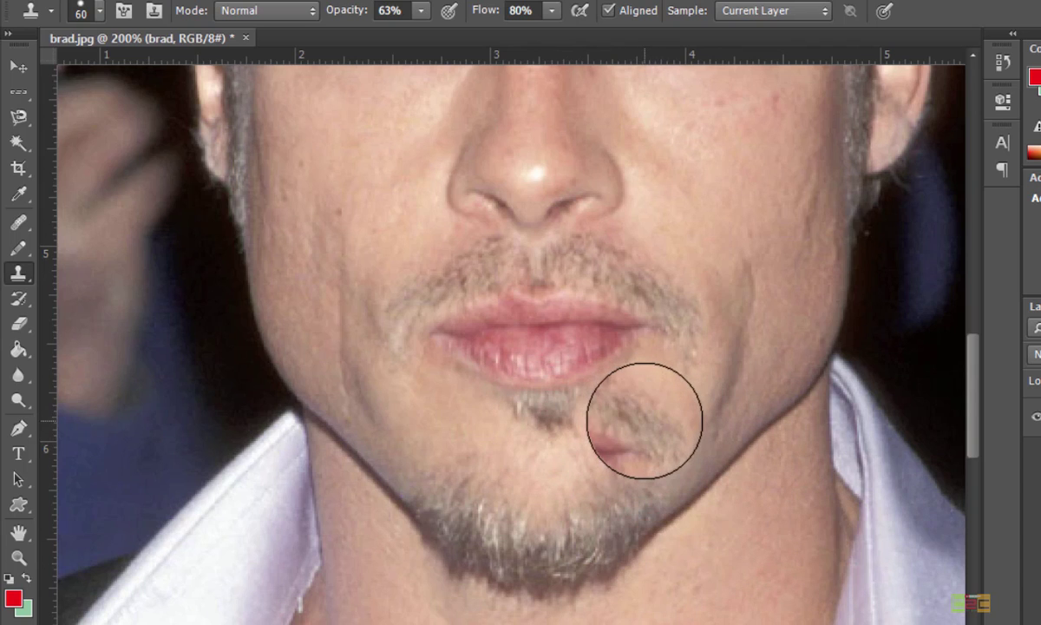
pyautogui.press('[')
pyautogui.press('[')
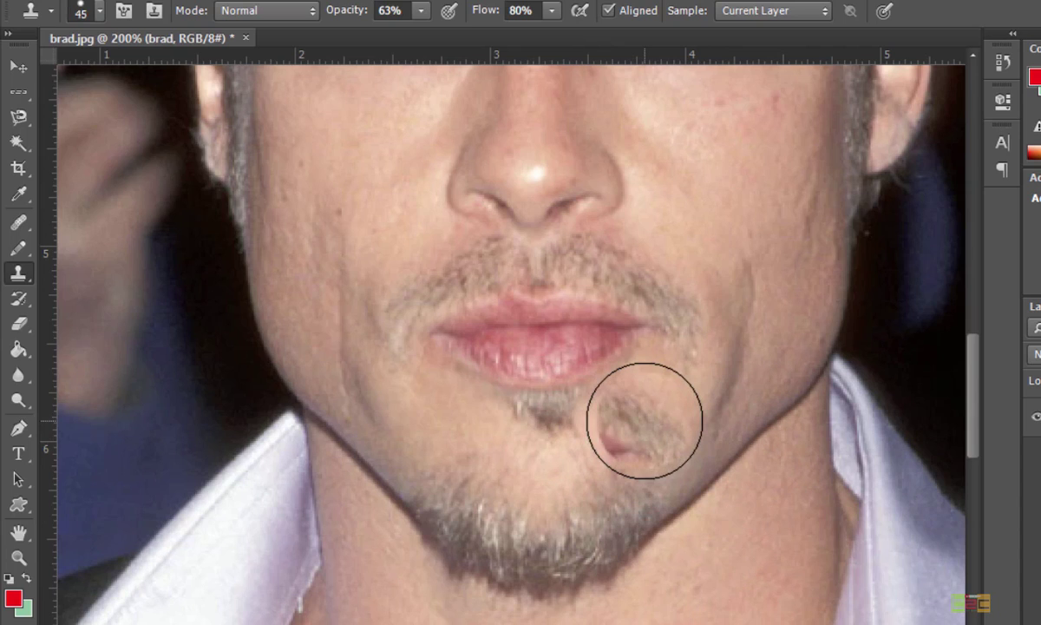
pyautogui.press('[')
pyautogui.press('[')
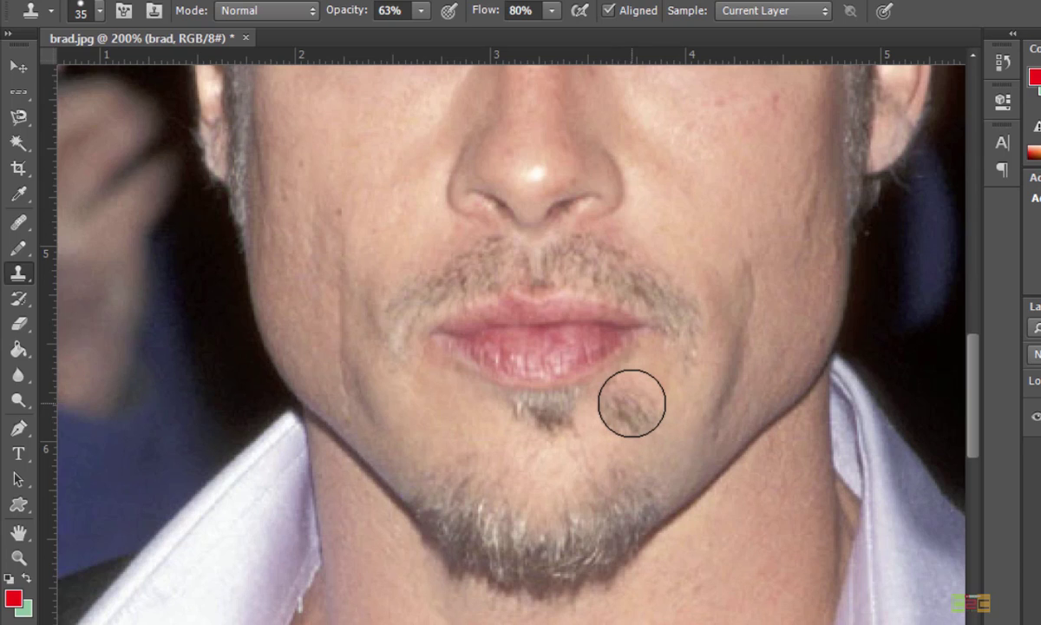
pyautogui.keyDown('alt'); pyautogui.click(632, 403); pyautogui.keyUp('alt')
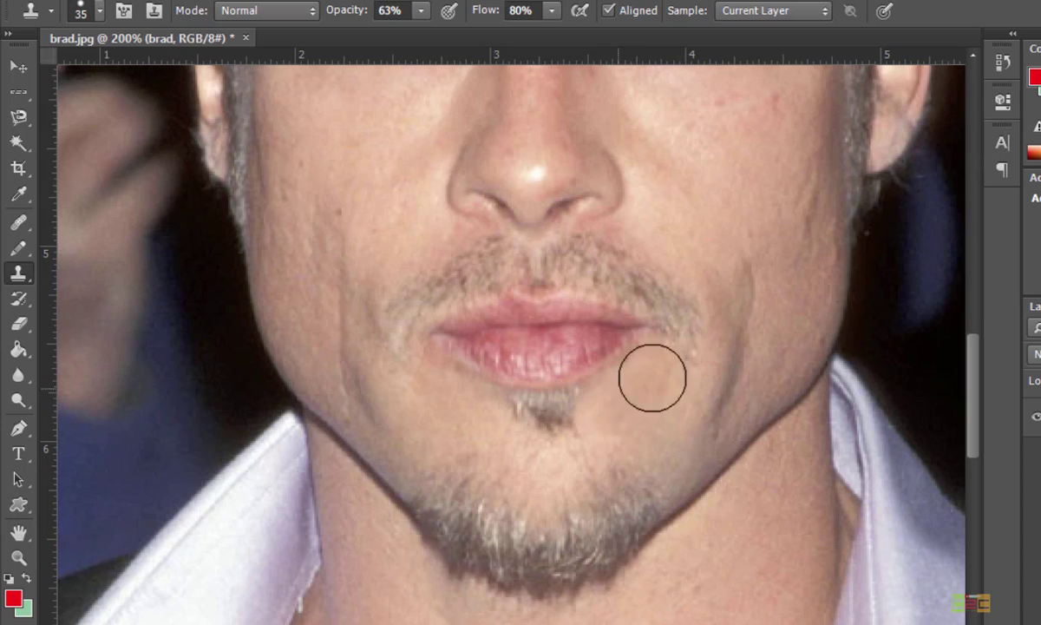
pyautogui.moveTo(564, 400)
pyautogui.mouseDown()
pyautogui.moveTo(546, 424)
pyautogui.moveTo(498, 418)
pyautogui.moveTo(562, 417)
pyautogui.moveTo(514, 419)
pyautogui.moveTo(493, 406)
pyautogui.mouseUp()
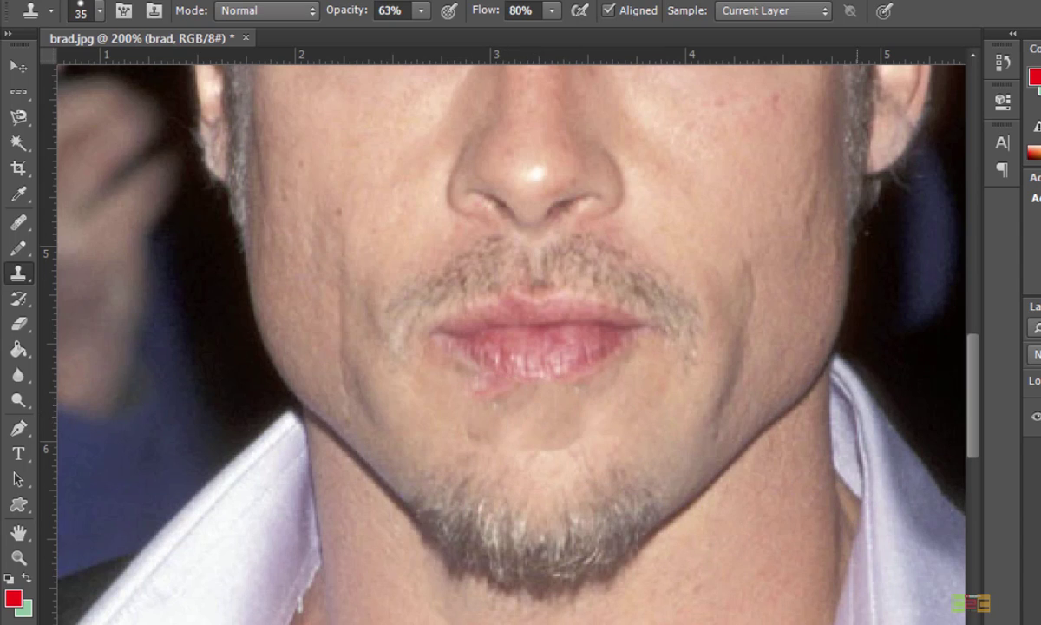
# Undo the clone strokes around the man's lower lip and chin.
pyautogui.hotkey('ctrl', 'alt', 'z')
pyautogui.hotkey('ctrl', 'alt', 'z')
pyautogui.hotkey('ctrl', 'alt', 'z')
pyautogui.hotkey('ctrl', 'alt', 'z')
pyautogui.hotkey('ctrl', 'alt', 'z')
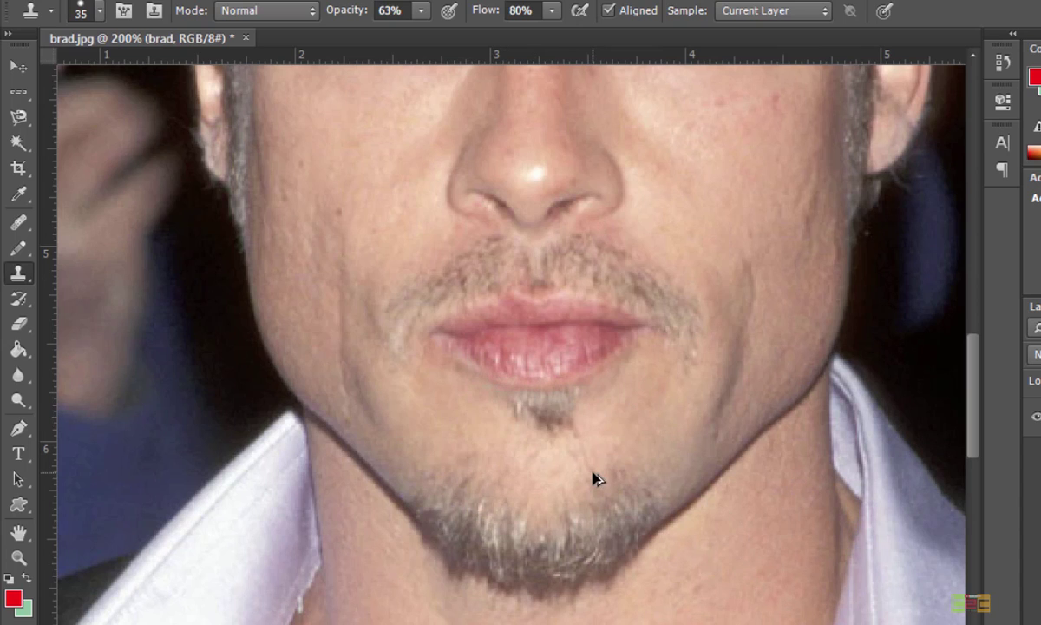
# Soften the Clone Stamp brush to 66% hardness.
pyautogui.click(101, 13)
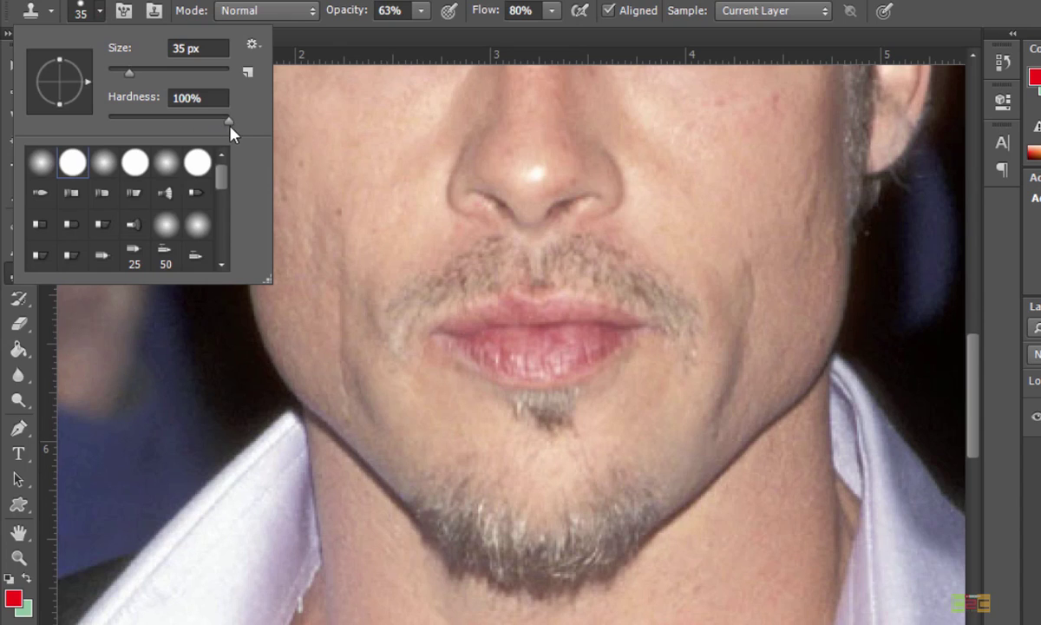
pyautogui.moveTo(231, 125); pyautogui.dragTo(196, 132)
pyautogui.click(618, 412)
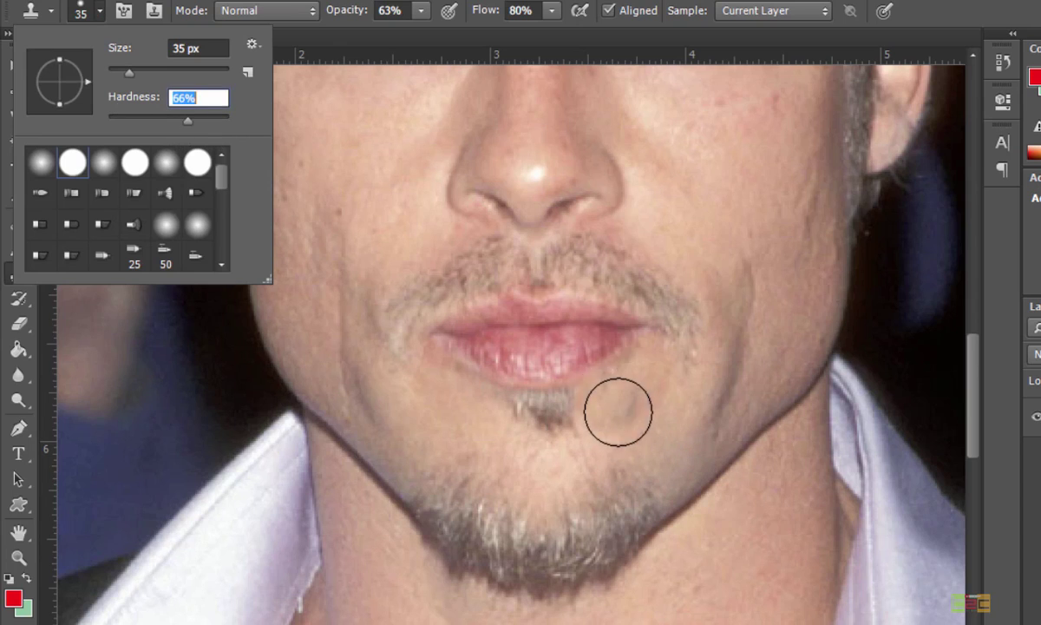
pyautogui.press('Return')
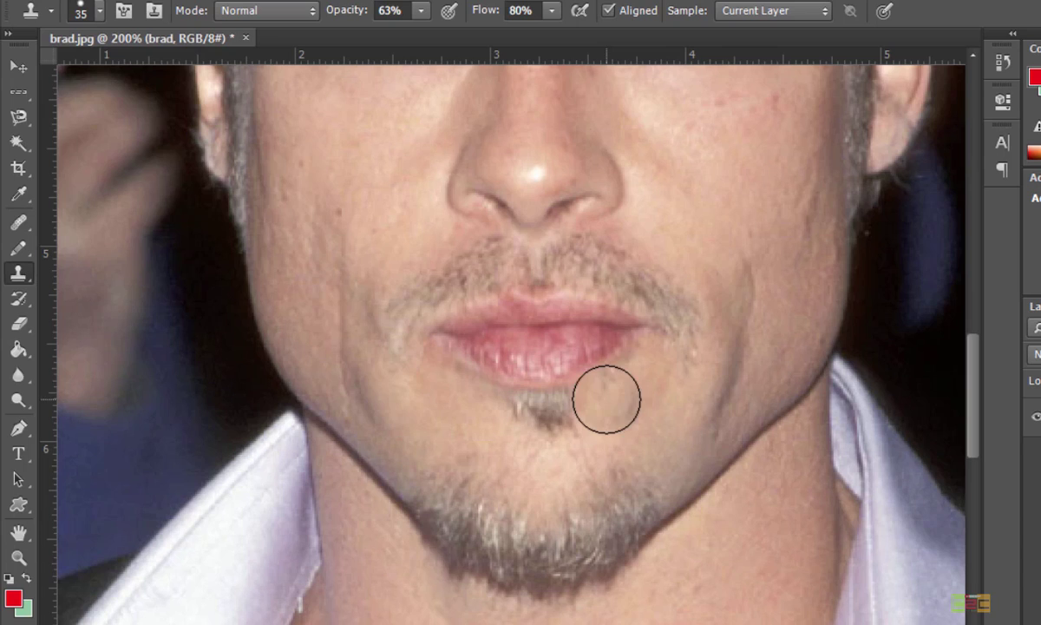
pyautogui.click(623, 431)
pyautogui.moveTo(677, 458); pyautogui.dragTo(642, 419)
pyautogui.hotkey('ctrl', 'z')
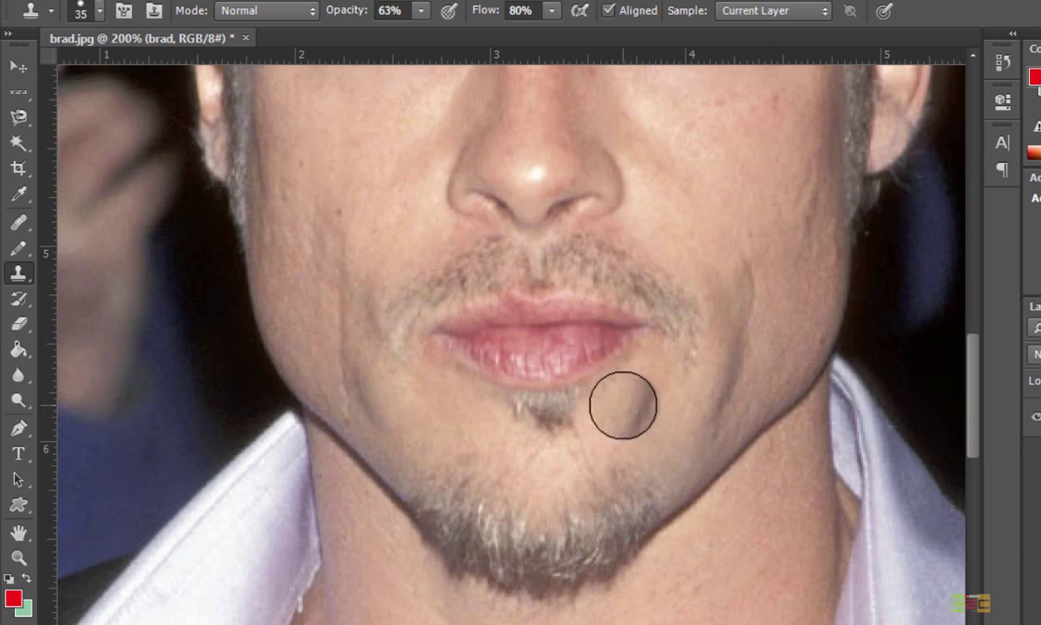
# Reduce the Clone Stamp brush to 25 px, sample the skin beside the small hair patch and clone it over the patch below the lips.
pyautogui.press('[')
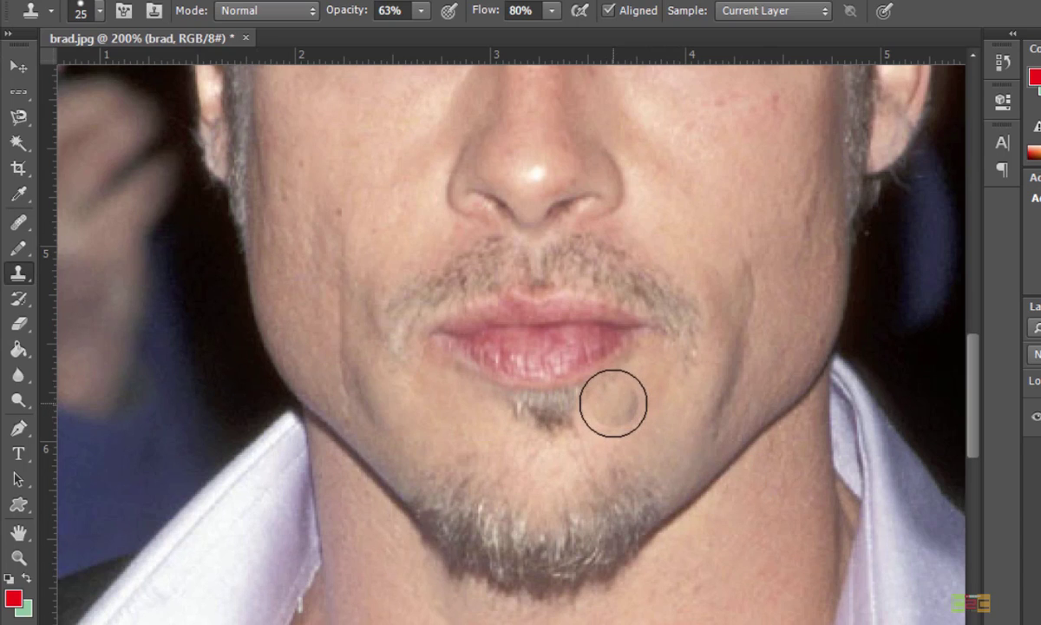
pyautogui.keyDown('alt'); pyautogui.click(613, 401); pyautogui.keyUp('alt')
pyautogui.moveTo(562, 414)
pyautogui.mouseDown()
pyautogui.moveTo(547, 423)
pyautogui.moveTo(576, 421)
pyautogui.moveTo(523, 435)
pyautogui.moveTo(664, 477)
pyautogui.mouseUp()
pyautogui.hotkey('ctrl', 'z')
pyautogui.click(590, 430)
pyautogui.moveTo(537, 436)
pyautogui.mouseDown()
pyautogui.moveTo(621, 419)
pyautogui.moveTo(522, 426)
pyautogui.mouseUp()
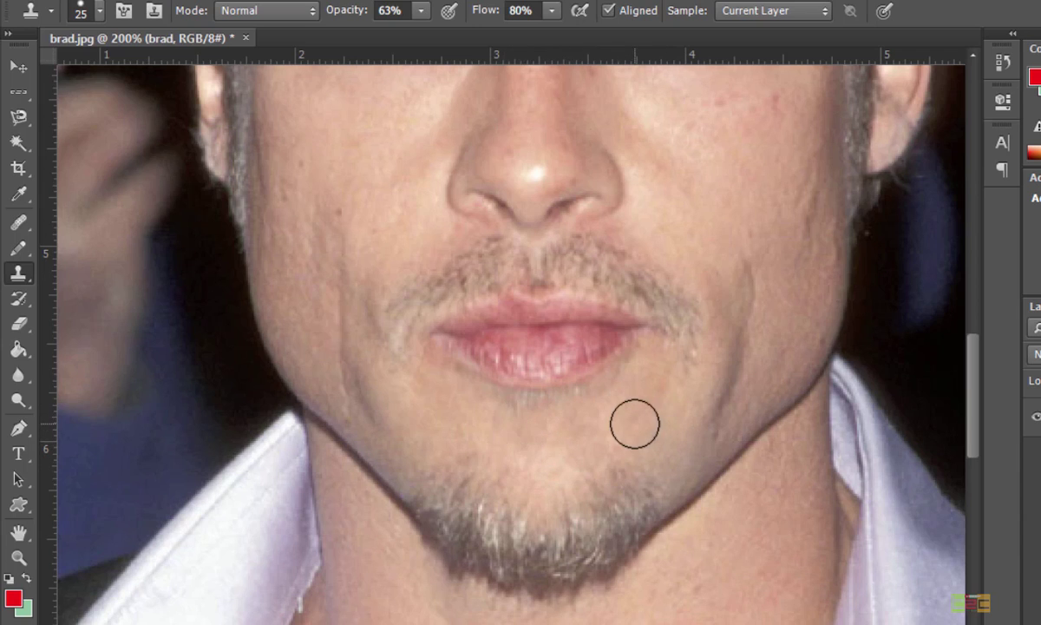
pyautogui.hotkey('ctrl', '-')
pyautogui.hotkey('ctrl', '-')
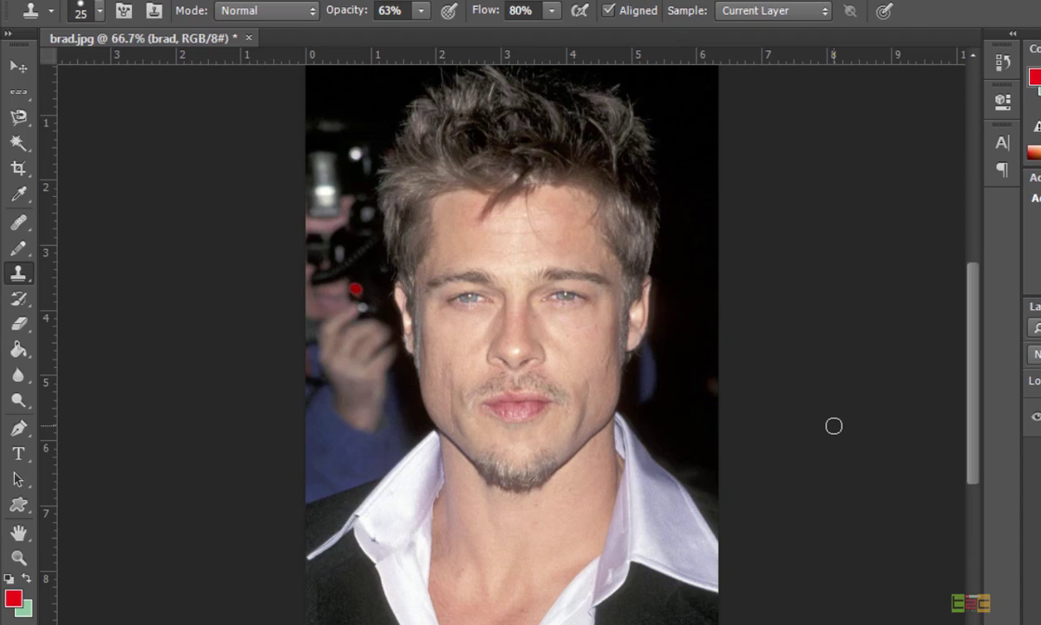
pyautogui.rightClick(18, 272)
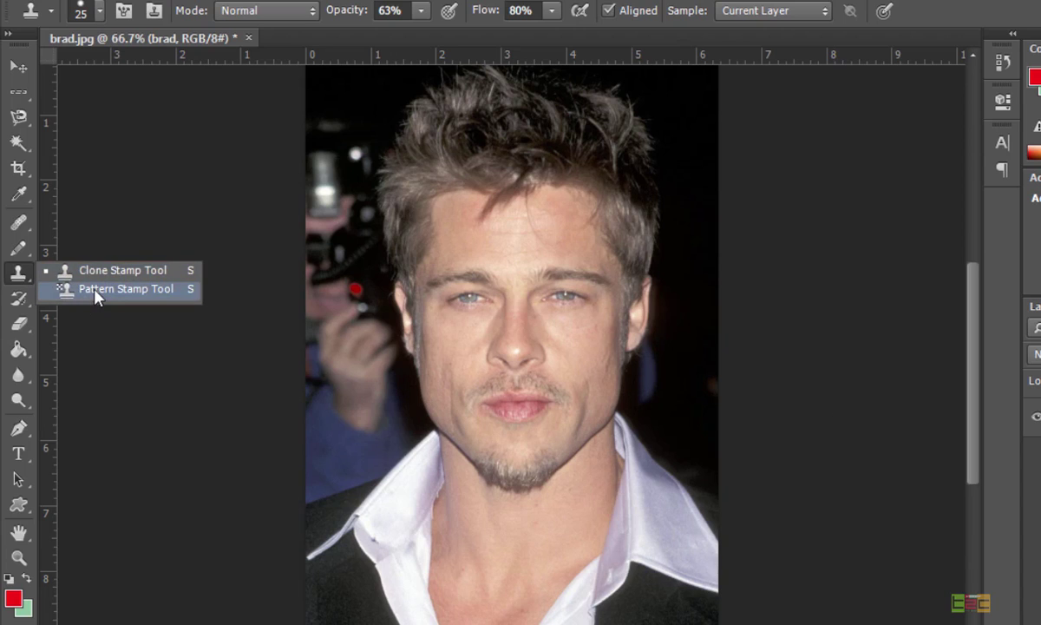
pyautogui.click(16, 274)
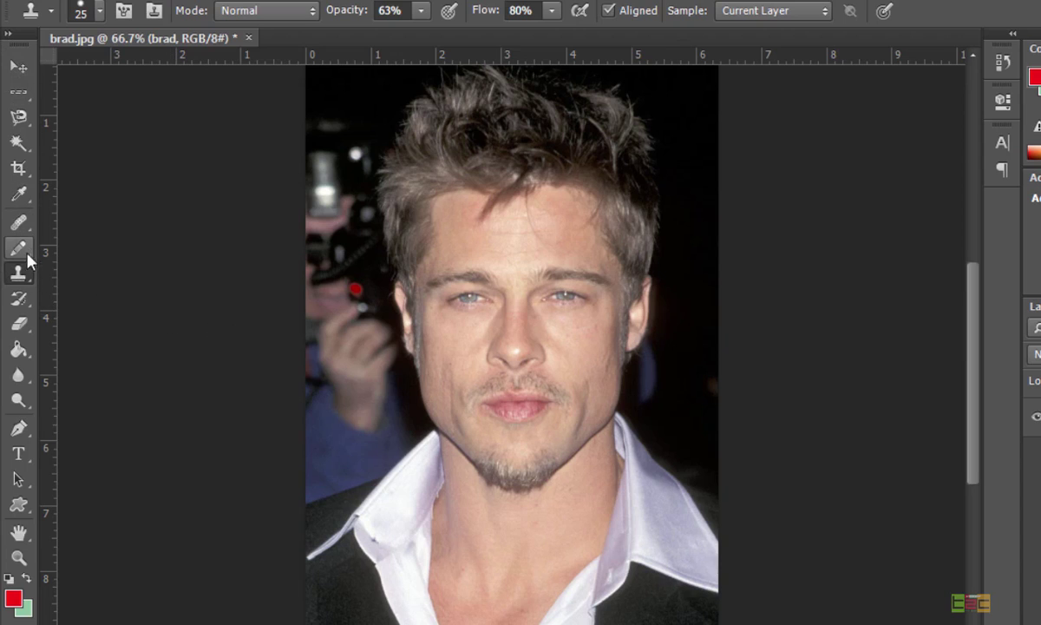
# Choose the Eraser tool, enlarge its brush to 50 px, try erasing across the man's face and undo the erasing.
pyautogui.click(18, 323)
pyautogui.click(120, 323)
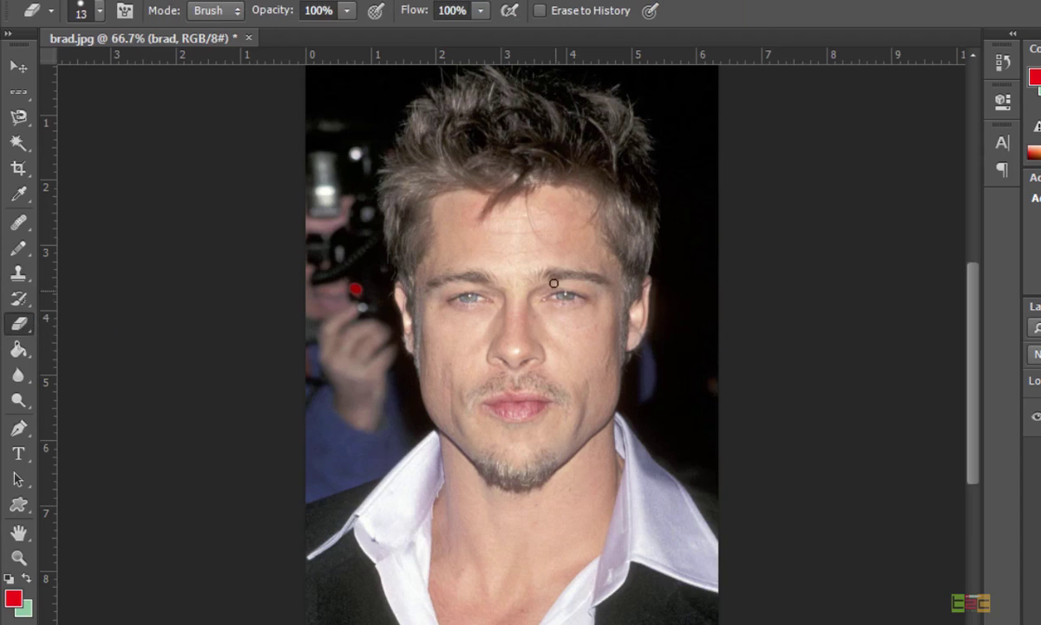
pyautogui.press(']')
pyautogui.moveTo(451, 270)
pyautogui.mouseDown()
pyautogui.moveTo(479, 312)
pyautogui.moveTo(510, 462)
pyautogui.moveTo(504, 486)
pyautogui.moveTo(486, 298)
pyautogui.moveTo(562, 505)
pyautogui.moveTo(609, 245)
pyautogui.moveTo(574, 289)
pyautogui.moveTo(511, 476)
pyautogui.moveTo(524, 272)
pyautogui.moveTo(486, 436)
pyautogui.mouseUp()
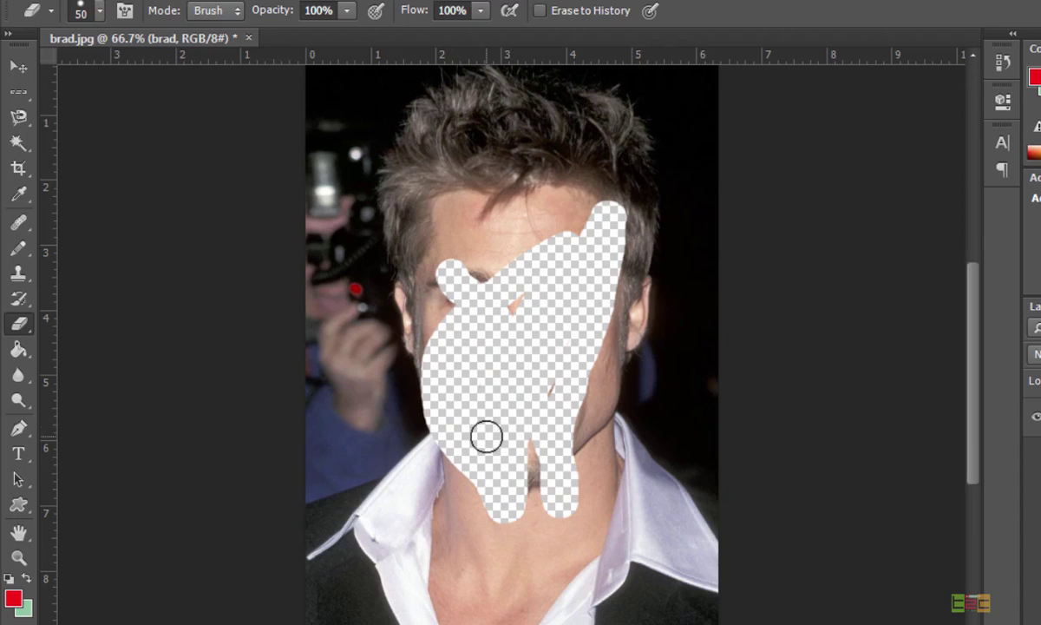
pyautogui.hotkey('ctrl', 'z')
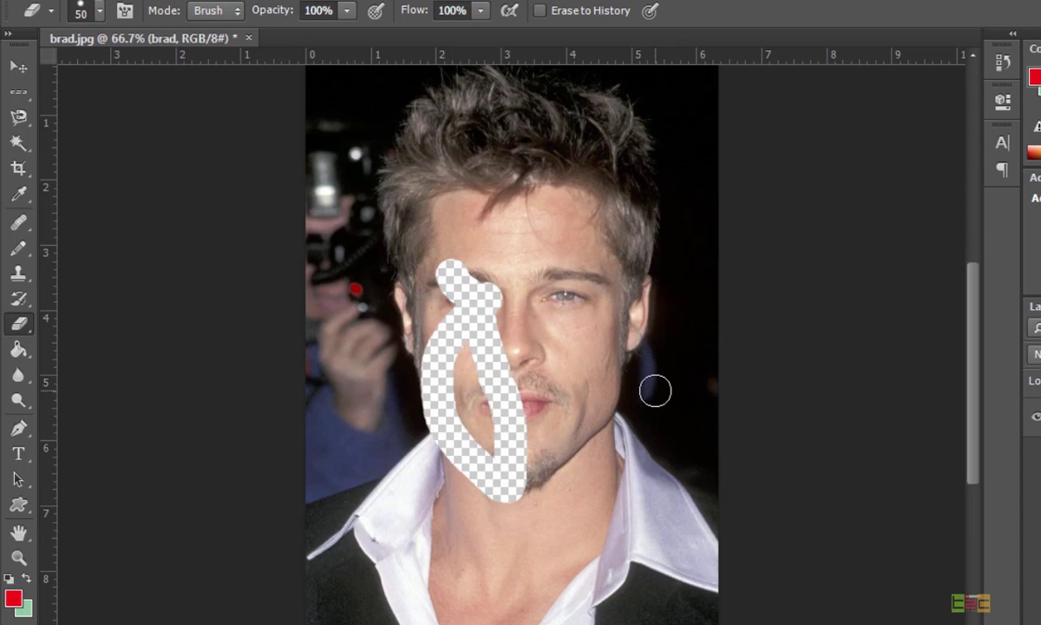
pyautogui.hotkey('ctrl', 'alt', 'z')
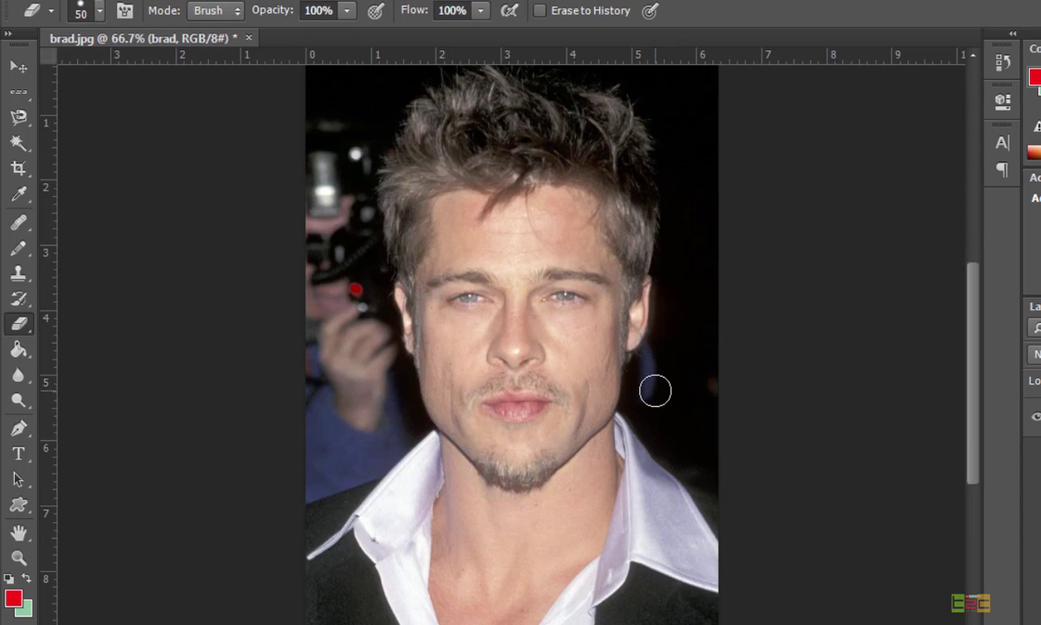
# Choose the Paint Bucket tool and set the foreground color to a muted pink.
pyautogui.click(15, 354)
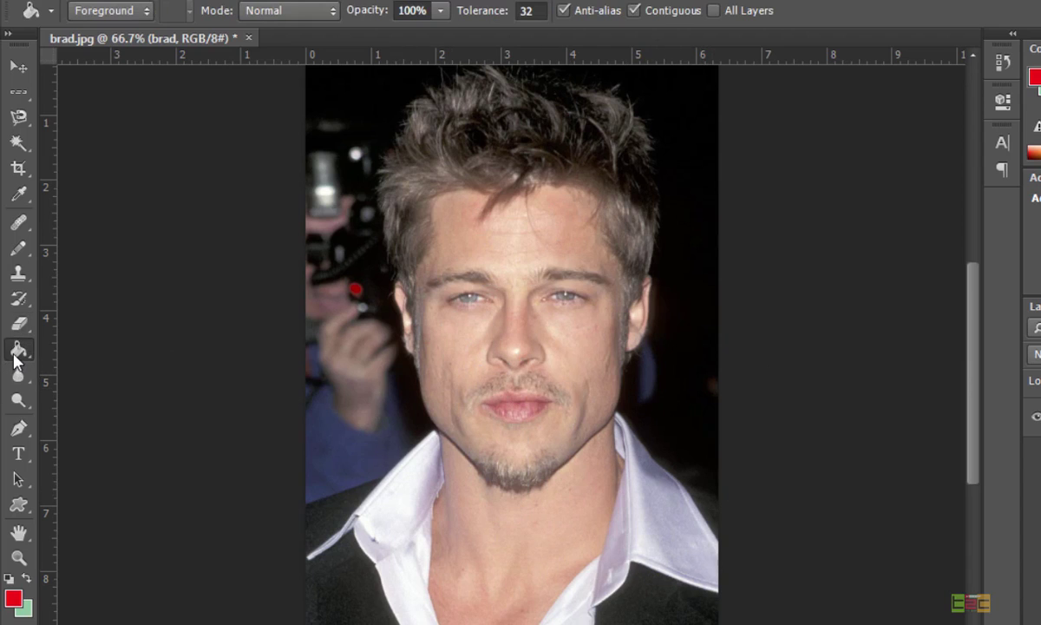
pyautogui.click(12, 599)
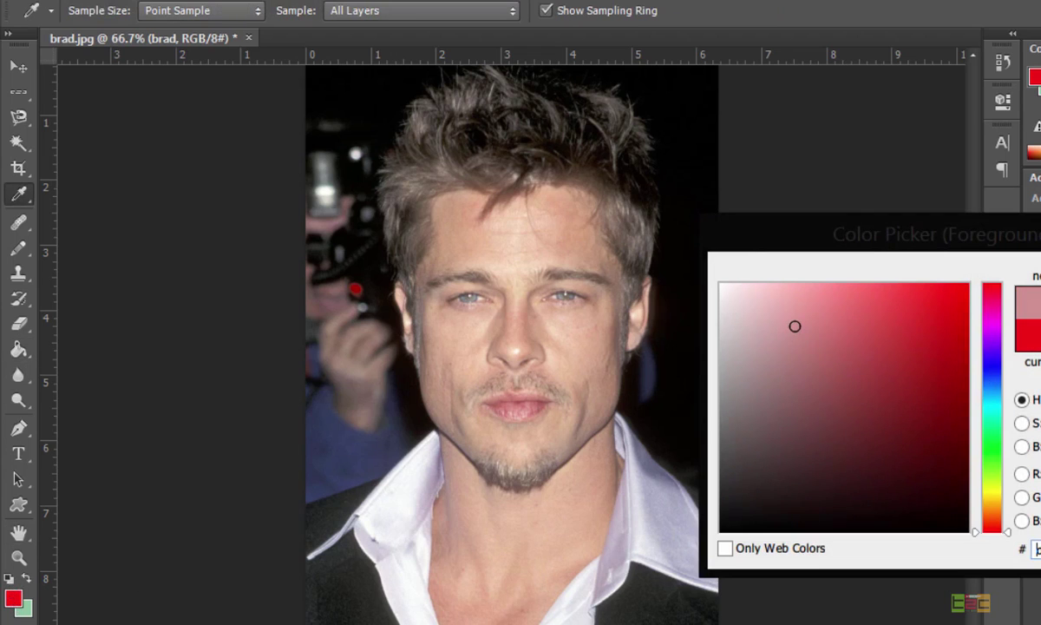
pyautogui.press('Return')
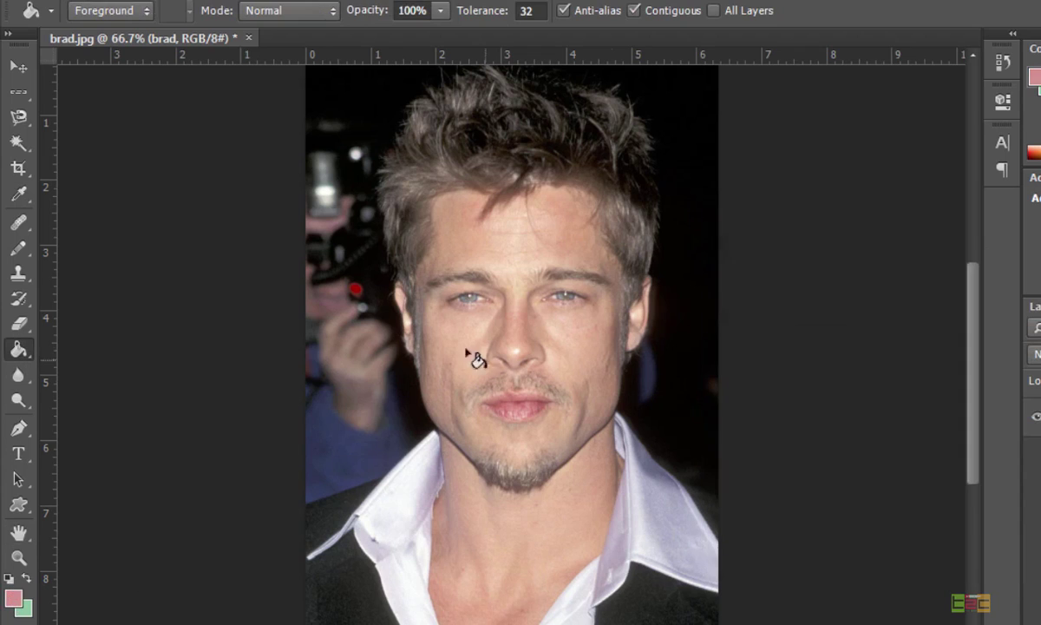
# Fill both of the man's eyes and the photographer's hand with the pink foreground color.
pyautogui.click(468, 298)
pyautogui.click(469, 300)
pyautogui.click(329, 323)
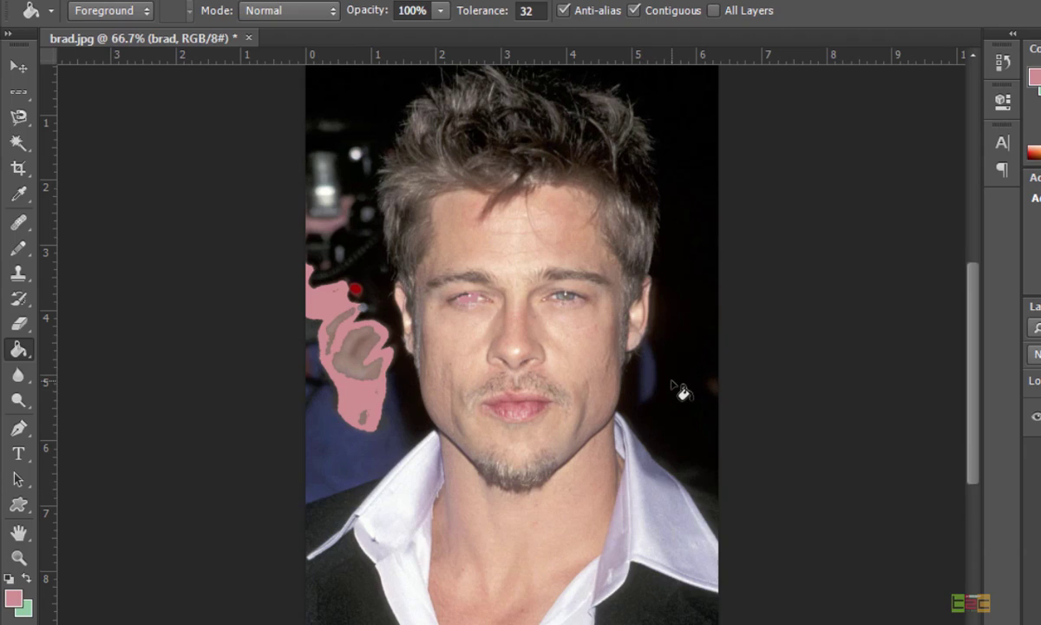
pyautogui.click(560, 298)
# Set the foreground color to a bright green.
pyautogui.click(17, 600)
pyautogui.click(921, 355)
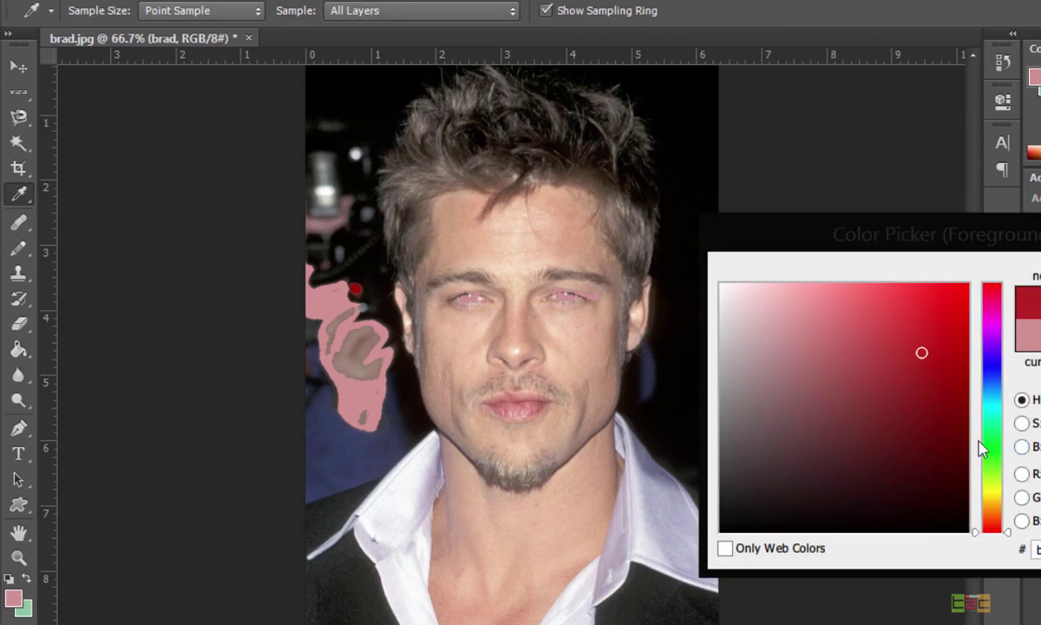
pyautogui.click(981, 447)
pyautogui.press('Return')
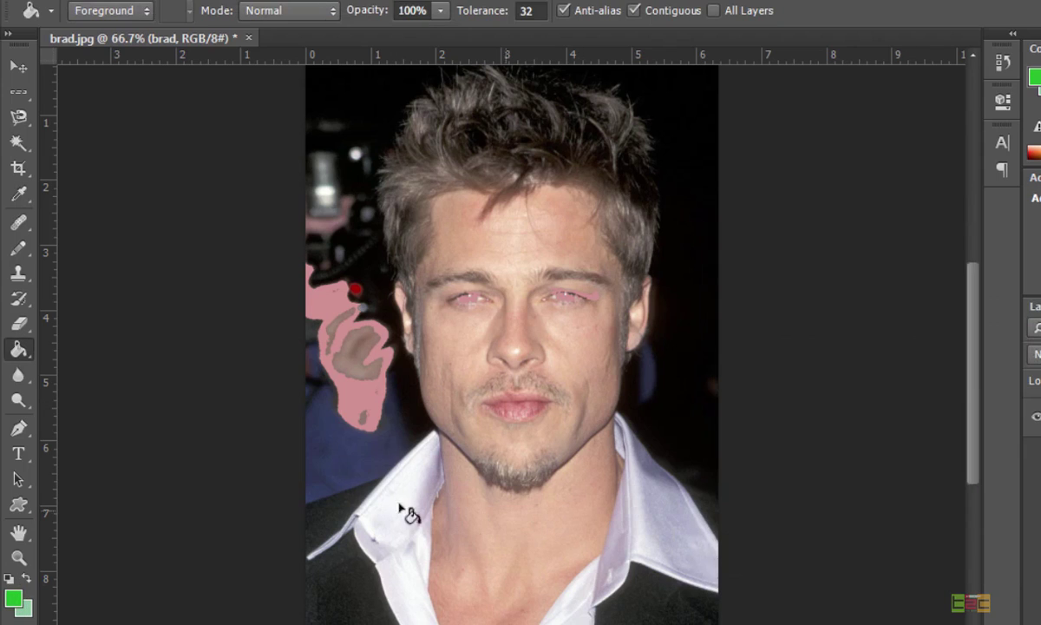
# Try filling the man's face and neck with green, and undo all the Paint Bucket fills.
pyautogui.click(499, 401)
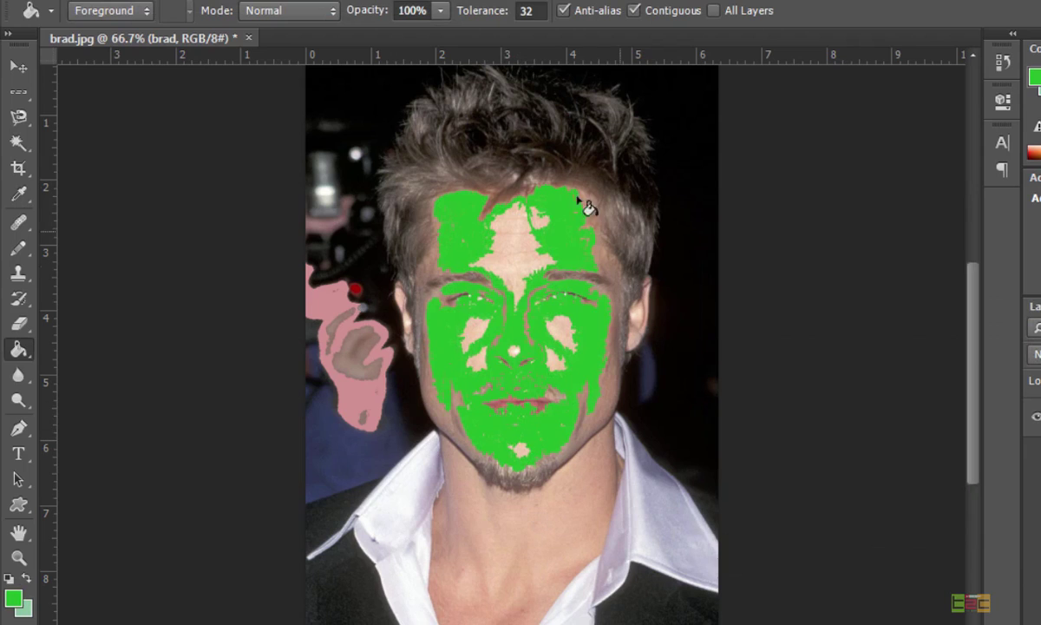
pyautogui.click(444, 531)
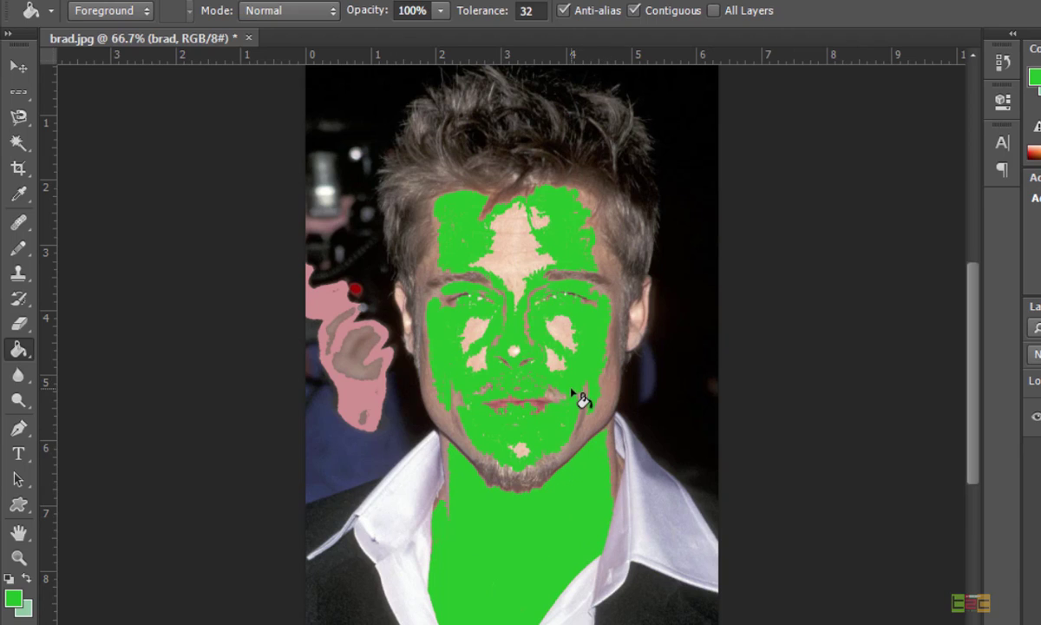
pyautogui.hotkey('ctrl', 'alt', 'z')
pyautogui.hotkey('ctrl', 'alt', 'z')
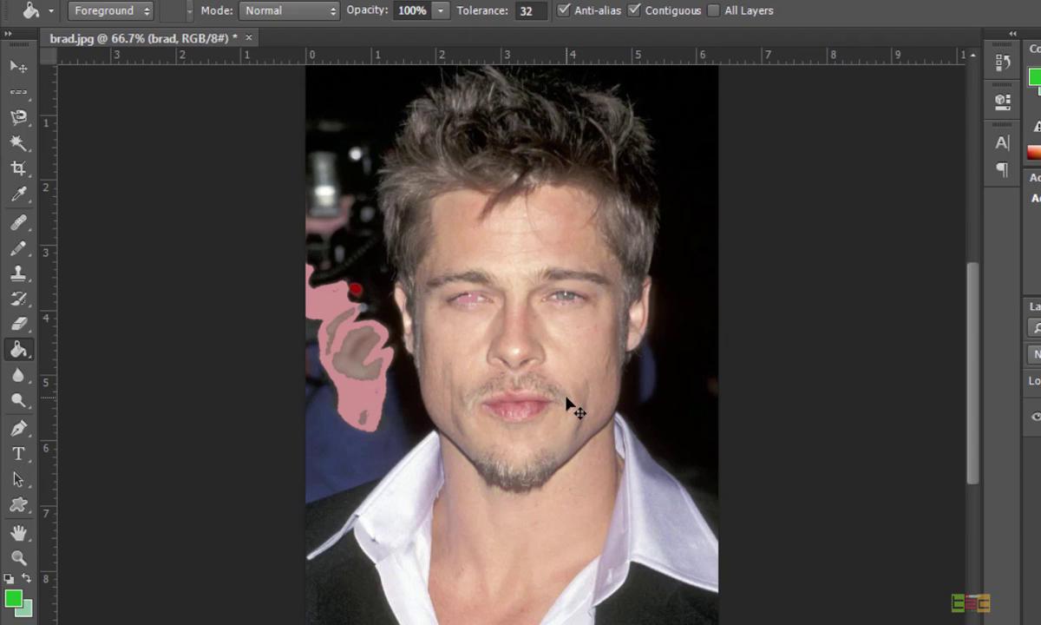
pyautogui.hotkey('ctrl', 'alt', 'z')
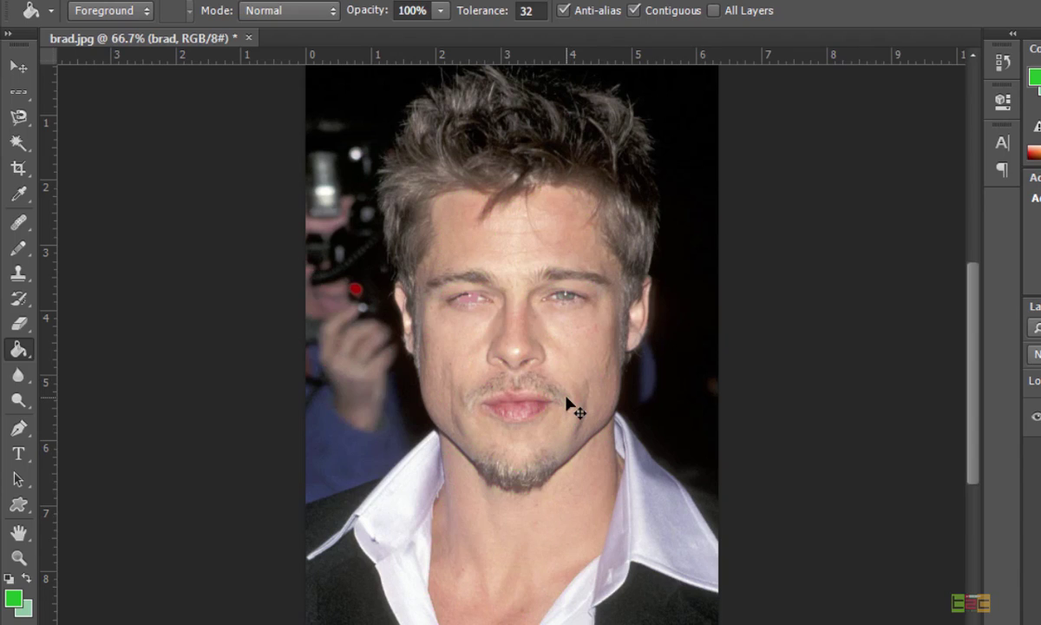
pyautogui.hotkey('ctrl', 'alt', 'z')
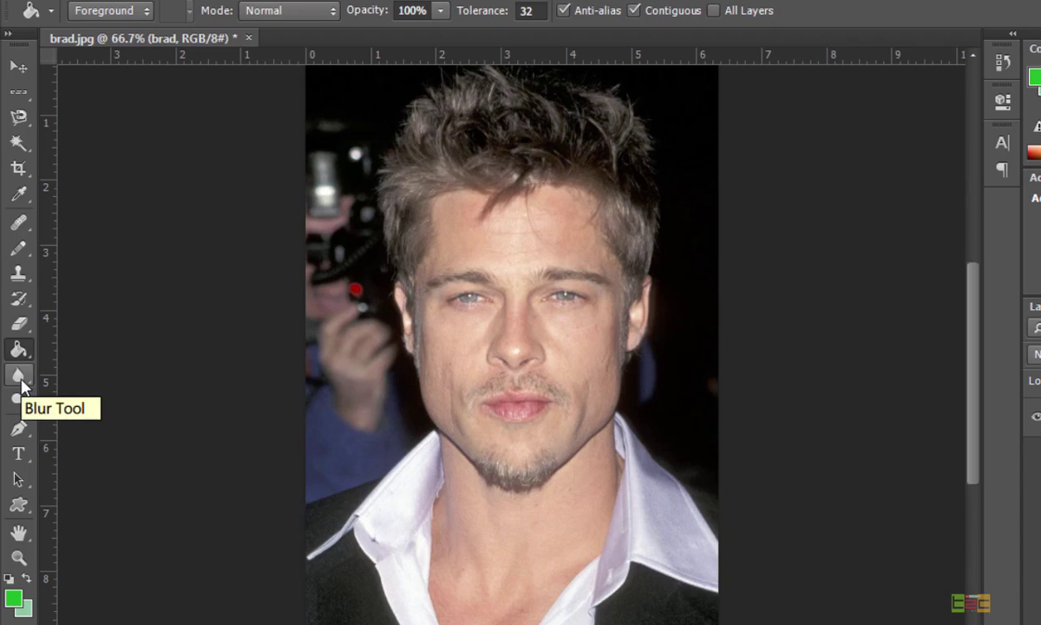
# Choose the Blur tool and brush over the man's lower cheek, jaw and shirt collar.
pyautogui.moveTo(22, 382); pyautogui.dragTo(92, 371)
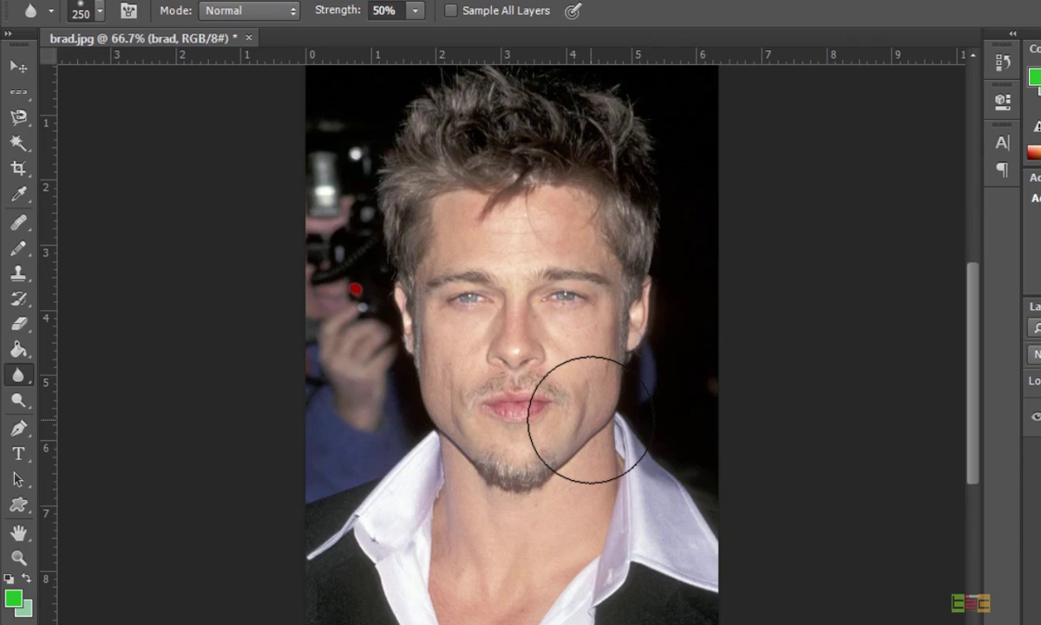
pyautogui.moveTo(590, 419)
pyautogui.mouseDown()
pyautogui.moveTo(562, 435)
pyautogui.moveTo(503, 502)
pyautogui.moveTo(544, 499)
pyautogui.moveTo(497, 452)
pyautogui.moveTo(509, 378)
pyautogui.moveTo(513, 483)
pyautogui.moveTo(475, 407)
pyautogui.moveTo(502, 431)
pyautogui.moveTo(553, 432)
pyautogui.moveTo(520, 462)
pyautogui.moveTo(511, 440)
pyautogui.moveTo(515, 496)
pyautogui.moveTo(529, 551)
pyautogui.moveTo(532, 505)
pyautogui.moveTo(569, 549)
pyautogui.moveTo(538, 506)
pyautogui.moveTo(527, 463)
pyautogui.moveTo(541, 548)
pyautogui.moveTo(513, 451)
pyautogui.moveTo(517, 509)
pyautogui.moveTo(527, 401)
pyautogui.moveTo(515, 524)
pyautogui.moveTo(534, 409)
pyautogui.moveTo(550, 383)
pyautogui.moveTo(527, 437)
pyautogui.moveTo(547, 470)
pyautogui.moveTo(530, 466)
pyautogui.moveTo(537, 374)
pyautogui.moveTo(505, 542)
pyautogui.moveTo(524, 371)
pyautogui.moveTo(523, 536)
pyautogui.moveTo(553, 488)
pyautogui.moveTo(541, 471)
pyautogui.moveTo(475, 510)
pyautogui.moveTo(562, 453)
pyautogui.moveTo(595, 561)
pyautogui.moveTo(691, 444)
pyautogui.moveTo(538, 503)
pyautogui.moveTo(475, 341)
pyautogui.moveTo(482, 317)
pyautogui.moveTo(451, 305)
pyautogui.moveTo(493, 311)
pyautogui.moveTo(466, 264)
pyautogui.moveTo(467, 307)
pyautogui.moveTo(516, 242)
pyautogui.moveTo(481, 322)
pyautogui.moveTo(562, 492)
pyautogui.moveTo(469, 403)
pyautogui.moveTo(476, 324)
pyautogui.moveTo(516, 377)
pyautogui.moveTo(460, 330)
pyautogui.moveTo(657, 490)
pyautogui.mouseUp()
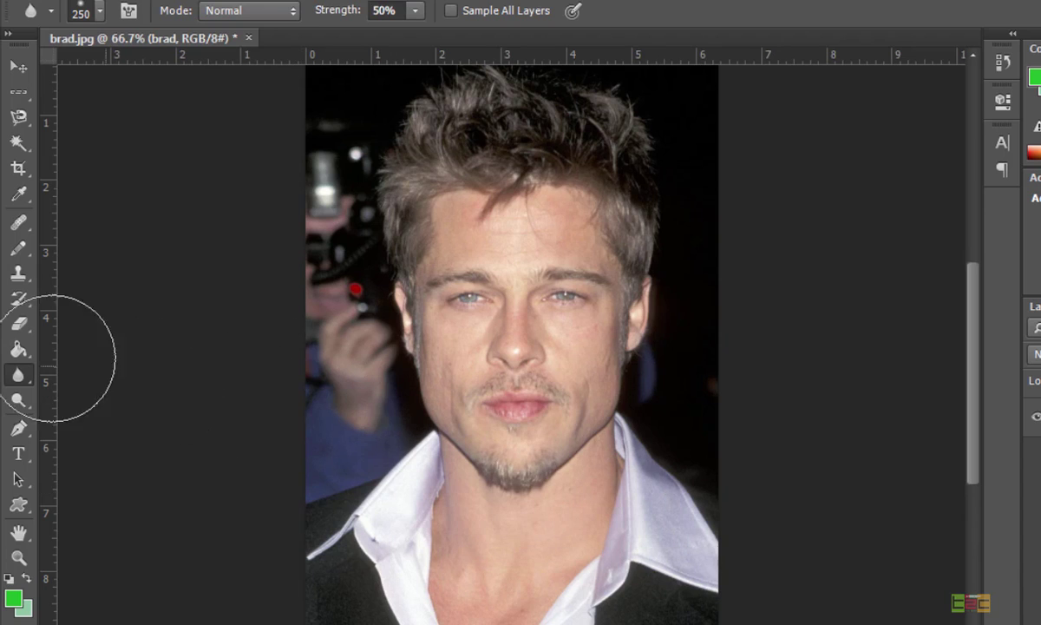
# Switch from the Blur tool to the Sharpen tool.
pyautogui.rightClick(19, 384)
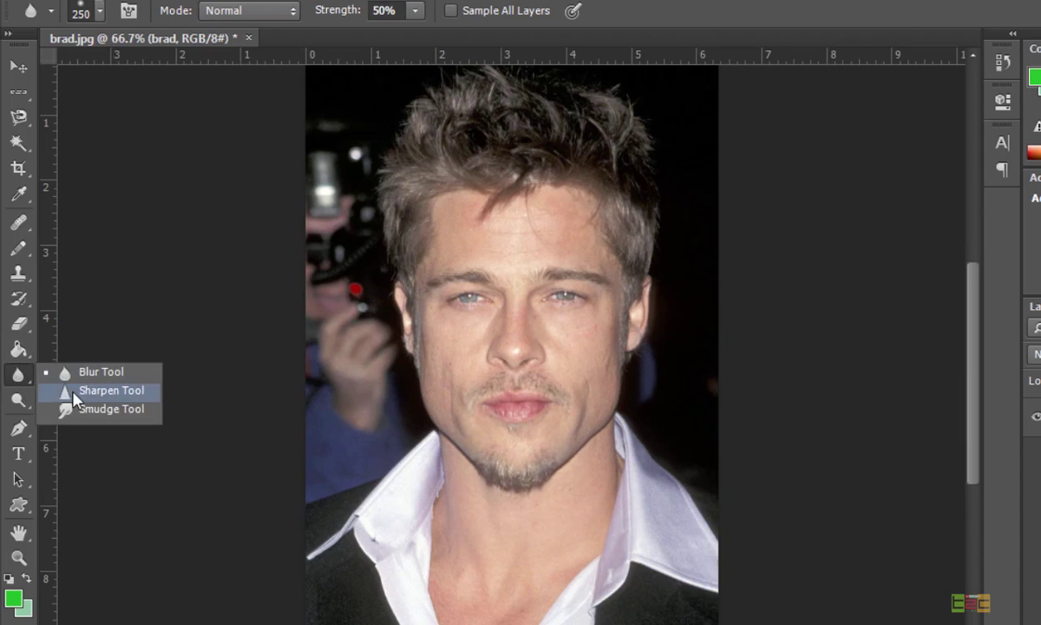
pyautogui.click(65, 390)
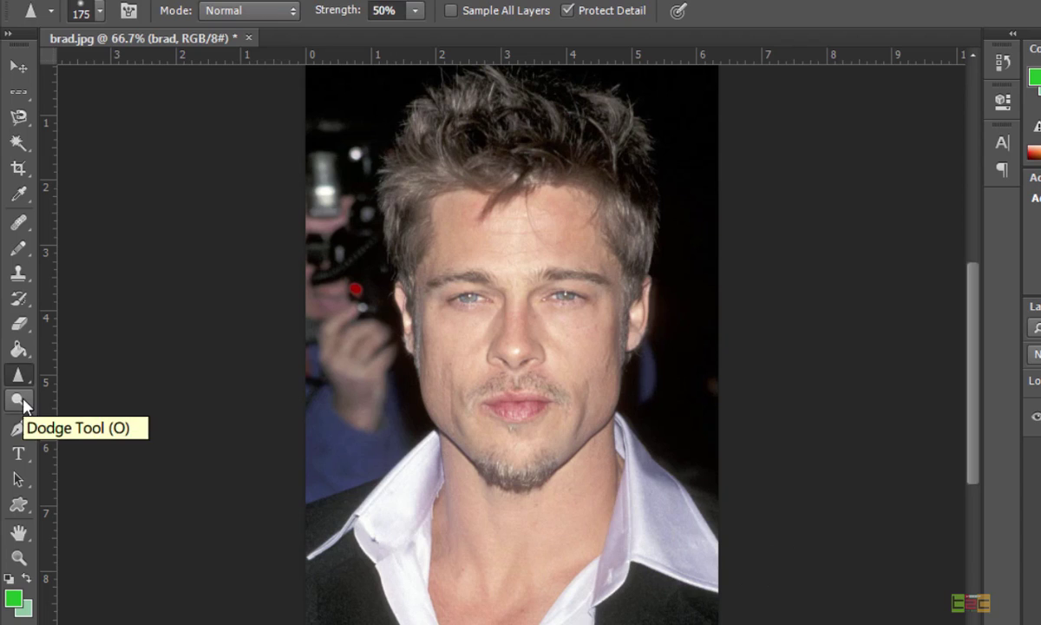
# Try lightening the man's face and cheeks with the Dodge tool at a 90 px brush size, and undo the strokes.
pyautogui.moveTo(24, 404); pyautogui.dragTo(95, 397)
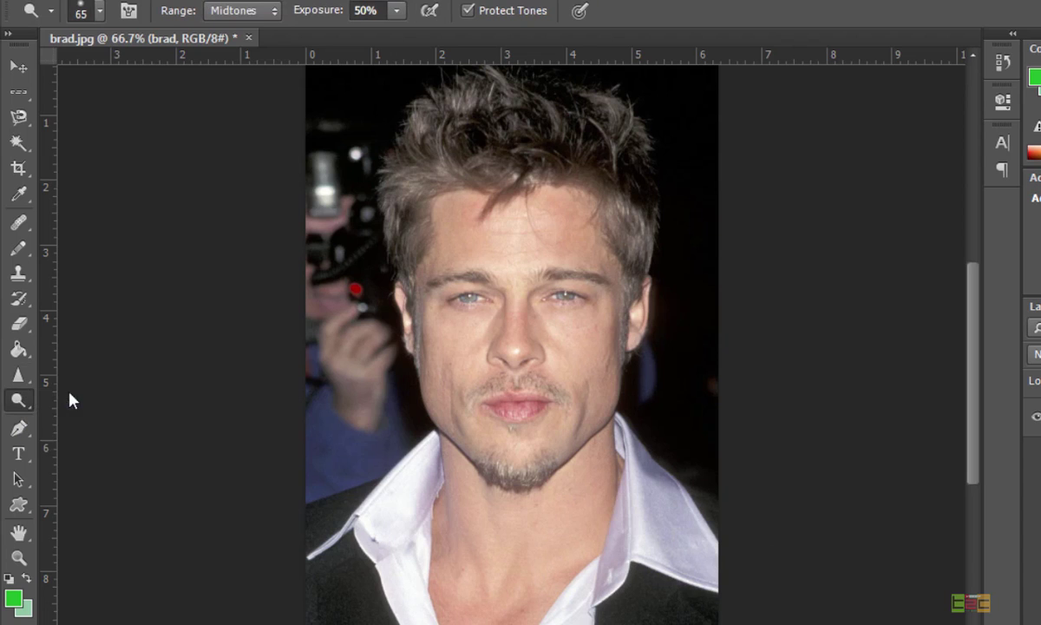
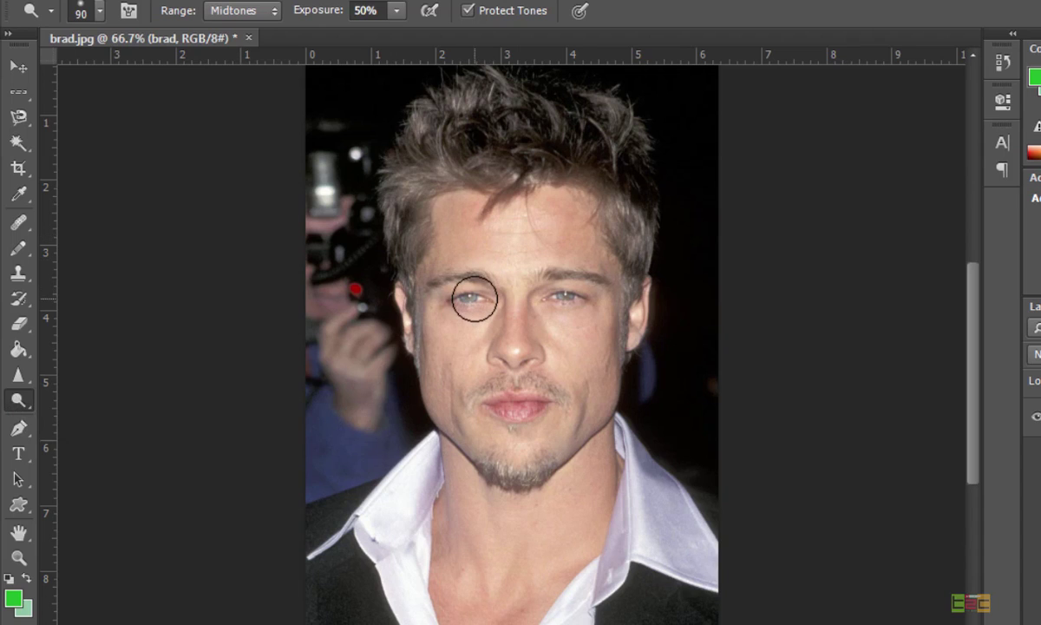
pyautogui.moveTo(474, 300)
pyautogui.mouseDown()
pyautogui.moveTo(458, 311)
pyautogui.moveTo(493, 366)
pyautogui.moveTo(469, 305)
pyautogui.moveTo(459, 313)
pyautogui.moveTo(467, 305)
pyautogui.moveTo(495, 326)
pyautogui.moveTo(476, 309)
pyautogui.mouseUp()
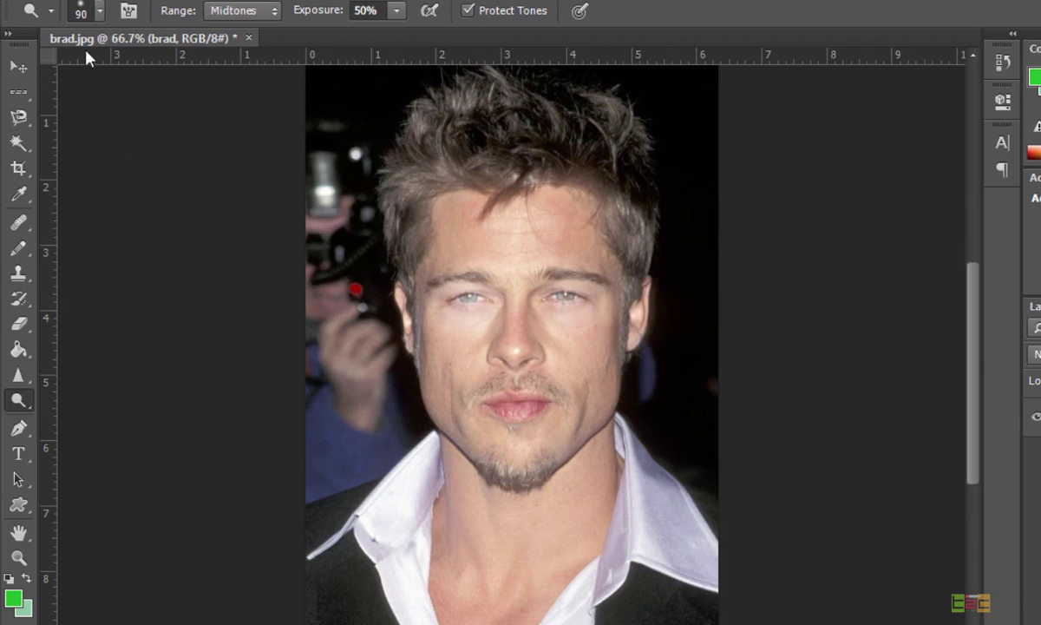
pyautogui.click(100, 12)
pyautogui.click(100, 12)
pyautogui.moveTo(576, 365)
pyautogui.mouseDown()
pyautogui.moveTo(432, 344)
pyautogui.moveTo(475, 397)
pyautogui.moveTo(573, 410)
pyautogui.mouseUp()
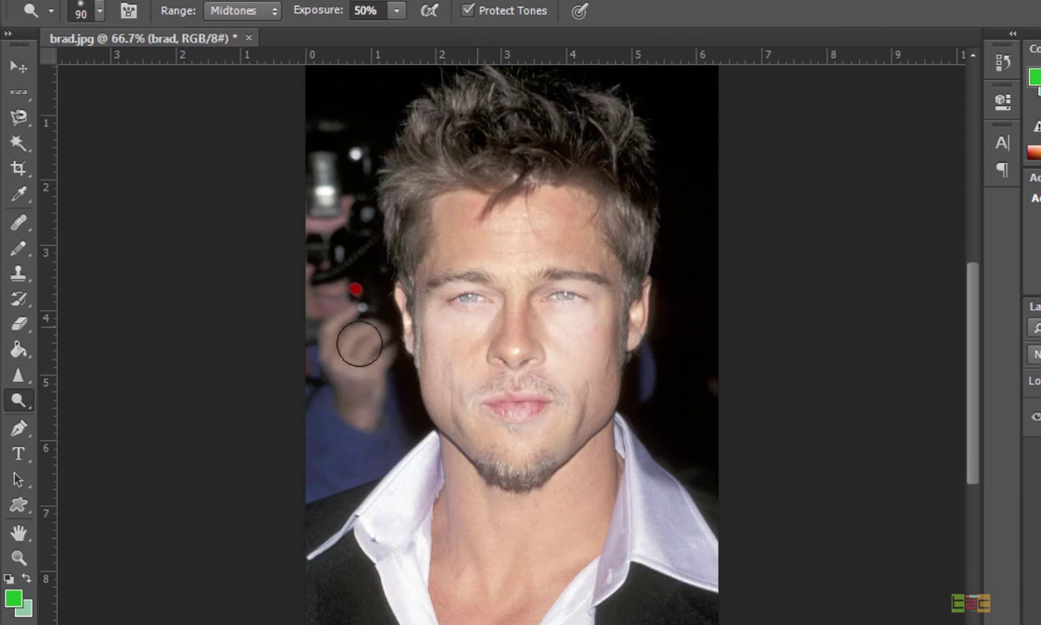
pyautogui.click(102, 10)
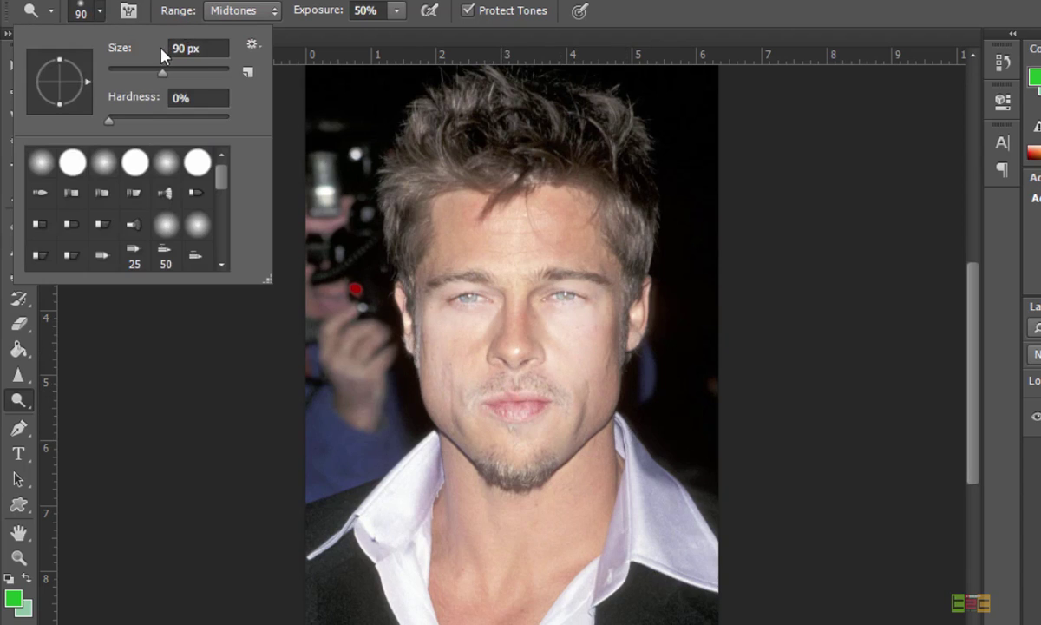
pyautogui.press('Return')
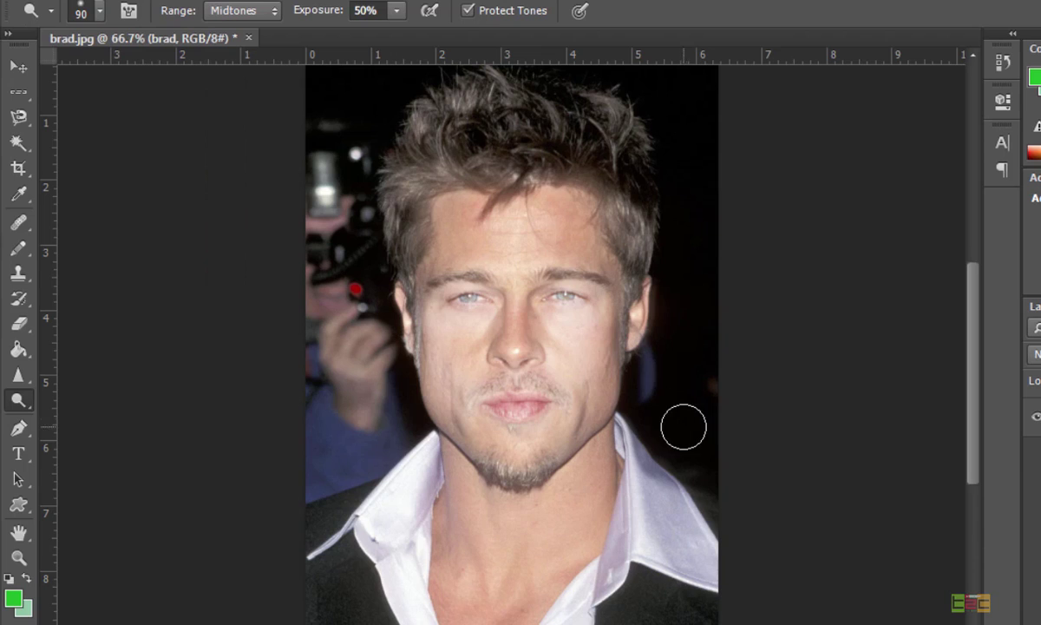
pyautogui.hotkey('ctrl', 'z')
pyautogui.hotkey('ctrl', 'alt', 'z')
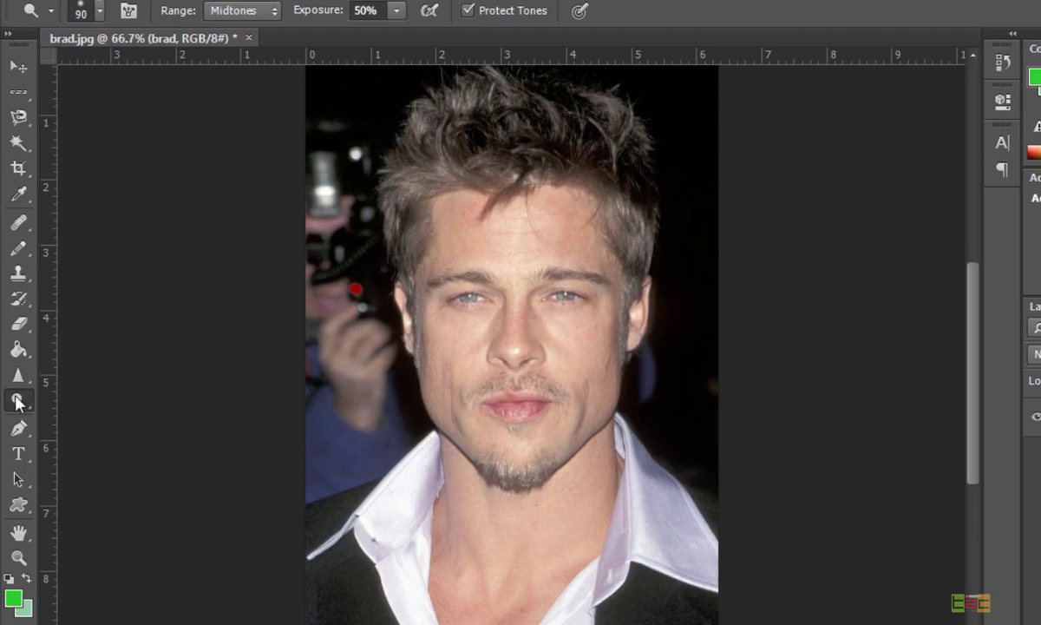
# Try darkening the man's cheeks and mouth area with the Burn tool at Midtones range and 50% exposure.
pyautogui.rightClick(18, 400)
pyautogui.click(85, 417)
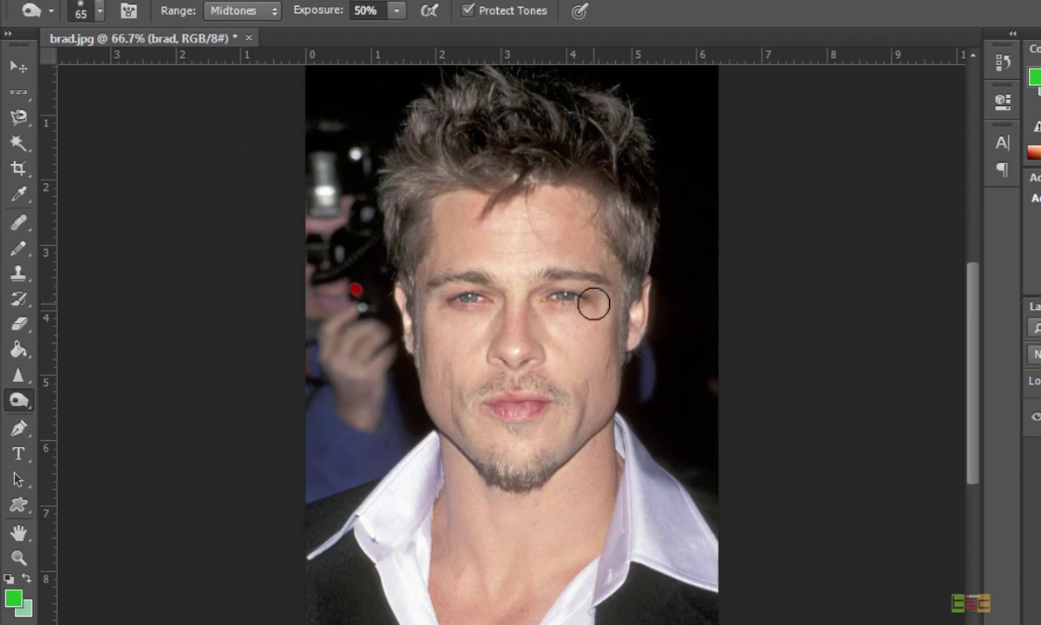
pyautogui.rightClick(33, 399)
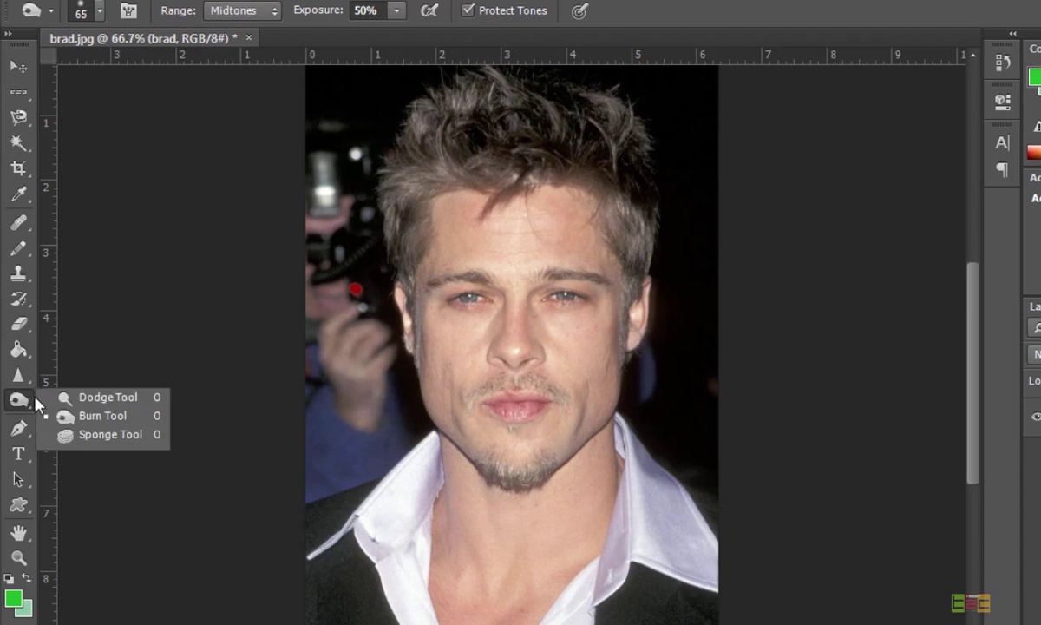
pyautogui.click(82, 416)
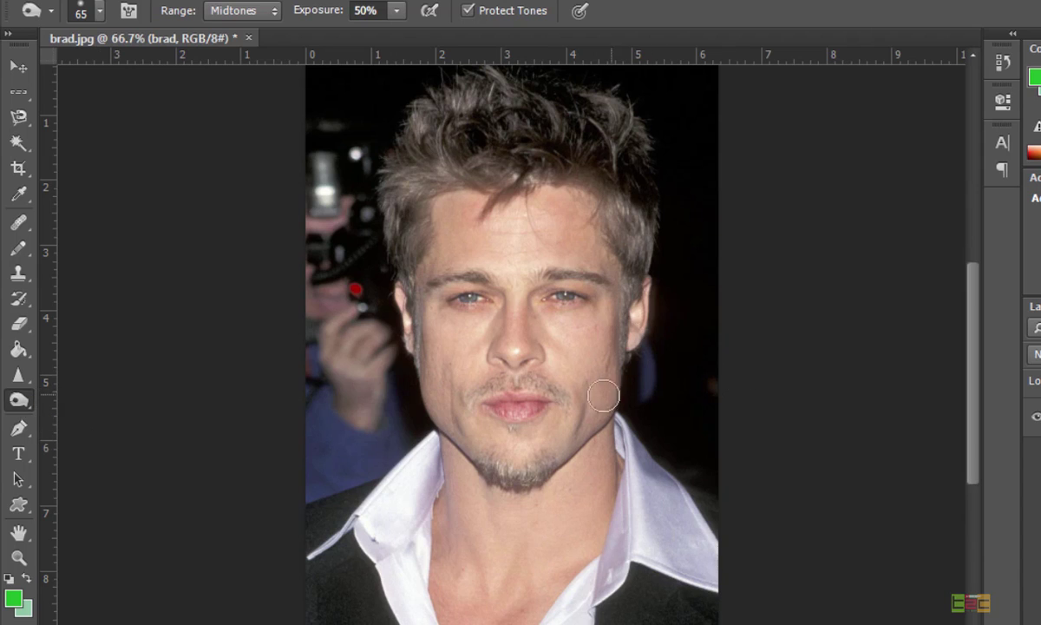
pyautogui.moveTo(531, 414); pyautogui.dragTo(442, 395)
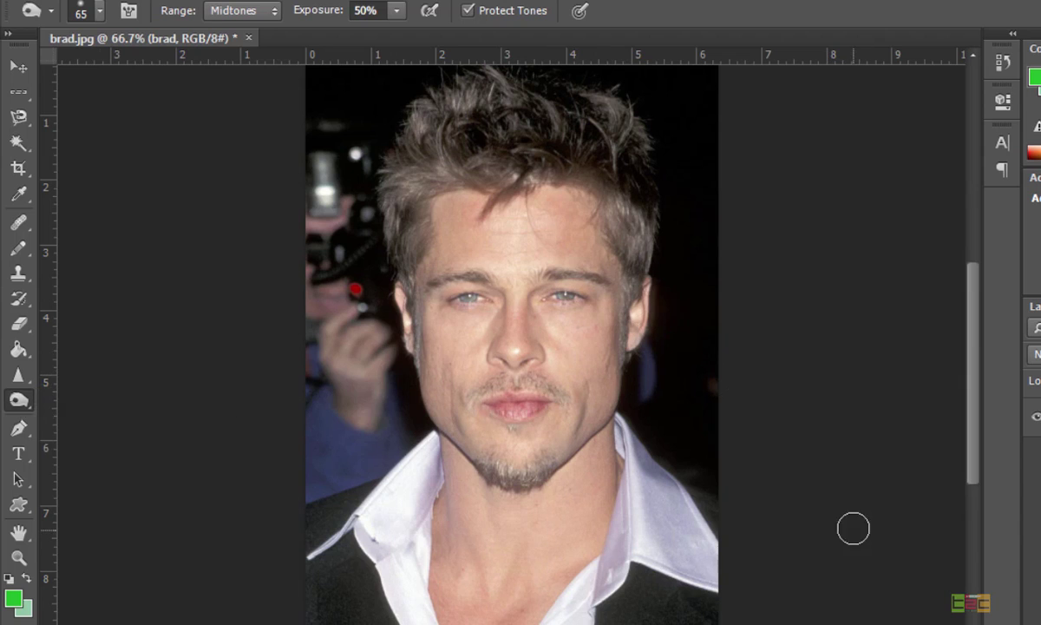
# Brush over the man's lips, cheek and chin with the Sponge tool in Desaturate mode at 50% flow, enlarging the brush to 90.
pyautogui.moveTo(20, 399)
pyautogui.mouseDown()
pyautogui.moveTo(65, 422)
pyautogui.moveTo(63, 435)
pyautogui.mouseUp()
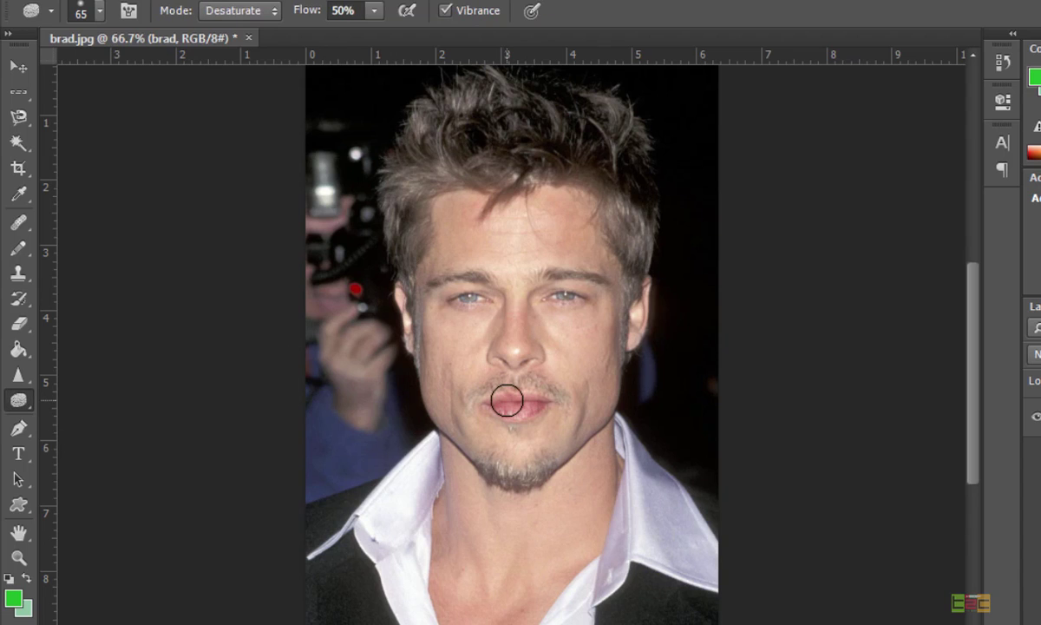
pyautogui.moveTo(506, 400)
pyautogui.mouseDown()
pyautogui.moveTo(483, 388)
pyautogui.moveTo(465, 407)
pyautogui.mouseUp()
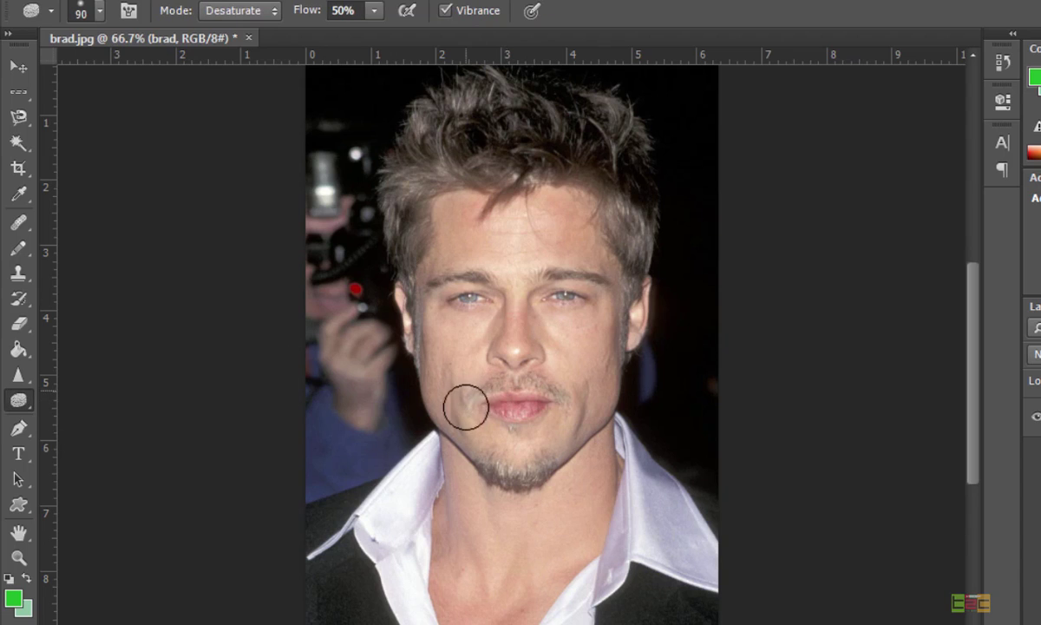
pyautogui.moveTo(485, 504)
pyautogui.mouseDown()
pyautogui.moveTo(508, 562)
pyautogui.moveTo(478, 624)
pyautogui.moveTo(483, 517)
pyautogui.moveTo(569, 466)
pyautogui.moveTo(587, 390)
pyautogui.moveTo(581, 300)
pyautogui.moveTo(551, 319)
pyautogui.moveTo(509, 420)
pyautogui.moveTo(520, 435)
pyautogui.moveTo(573, 381)
pyautogui.moveTo(580, 357)
pyautogui.moveTo(506, 412)
pyautogui.moveTo(447, 306)
pyautogui.moveTo(503, 461)
pyautogui.moveTo(445, 374)
pyautogui.moveTo(590, 408)
pyautogui.mouseUp()
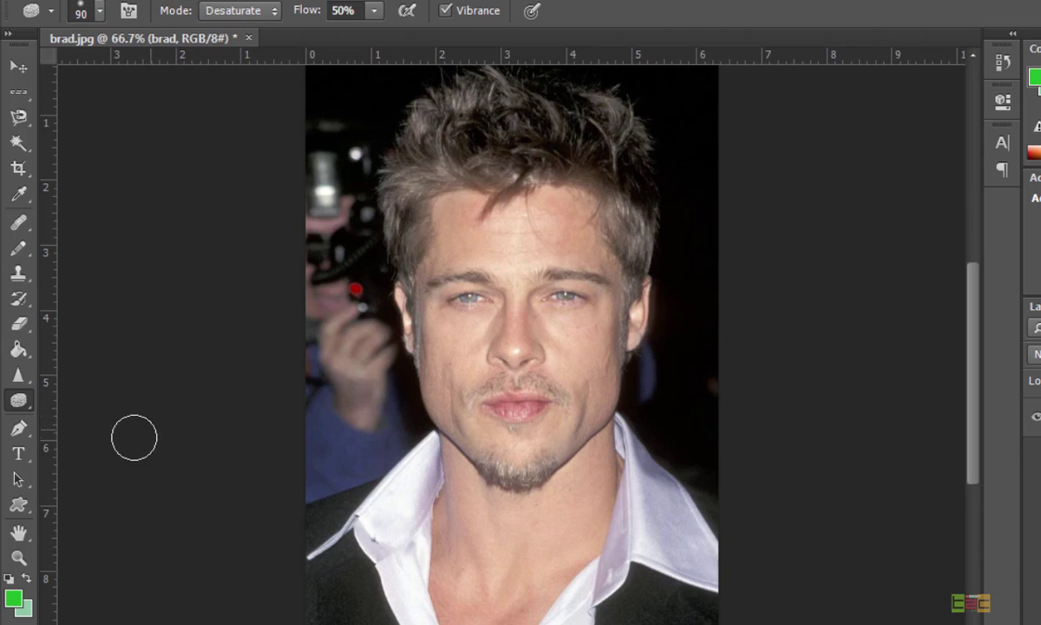
# Try outlining the man's neck with a closed Pen path converted to a selection, and deselect it.
pyautogui.moveTo(18, 428); pyautogui.dragTo(82, 397)
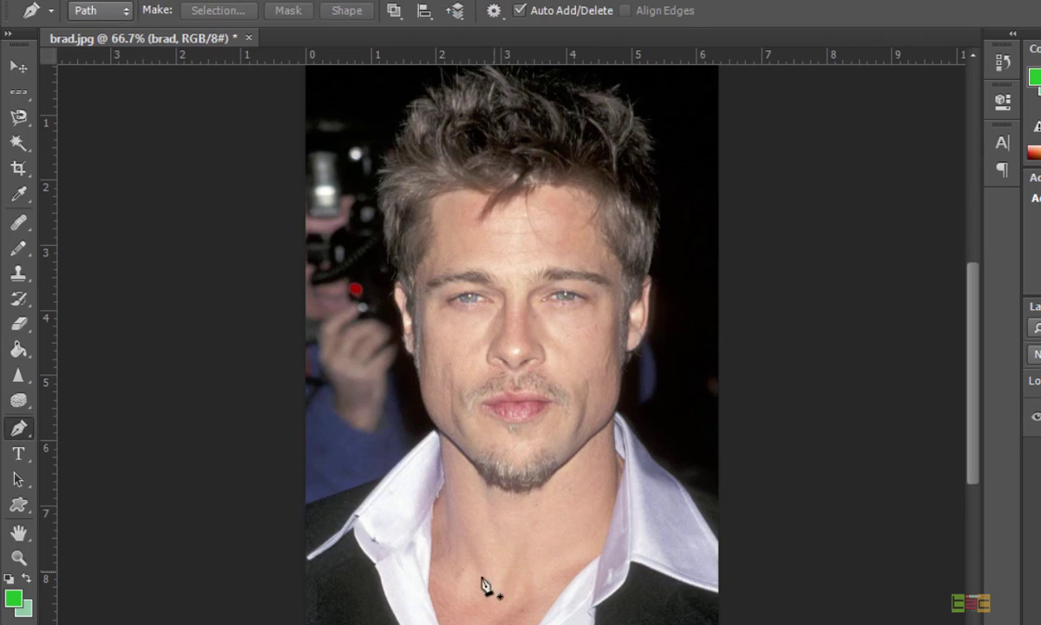
pyautogui.click(444, 543)
pyautogui.click(451, 443)
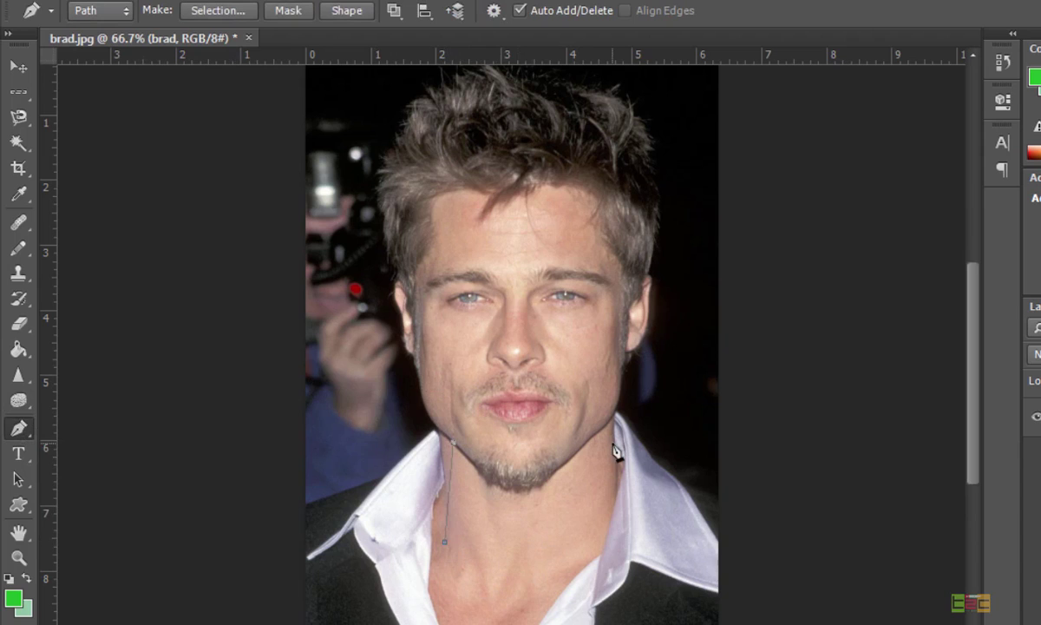
pyautogui.click(613, 442)
pyautogui.click(599, 512)
pyautogui.click(475, 555)
pyautogui.click(444, 544)
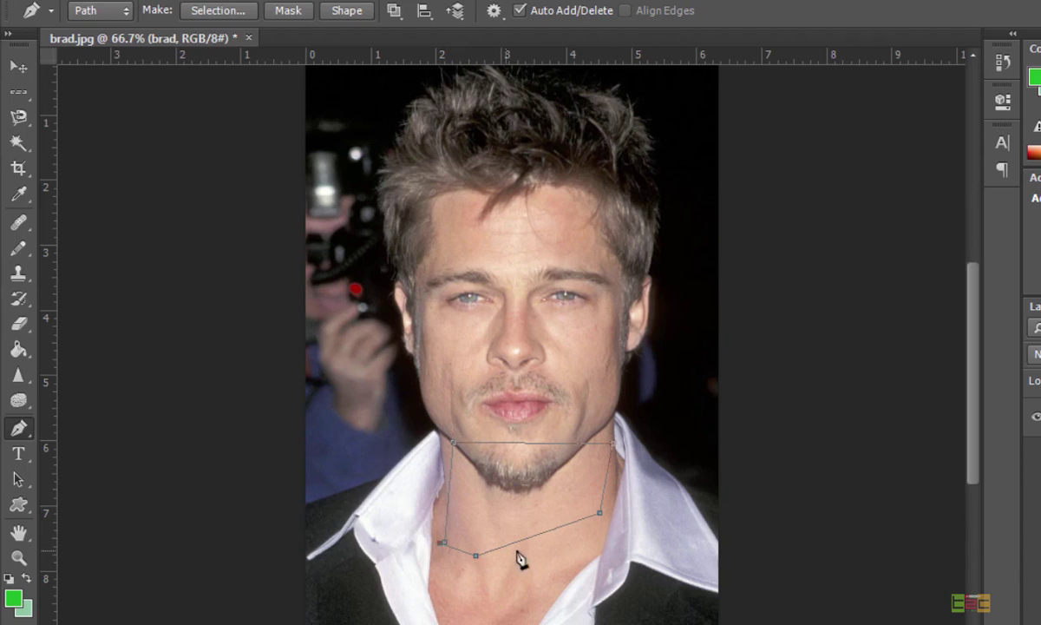
pyautogui.hotkey('ctrl', 'Return')
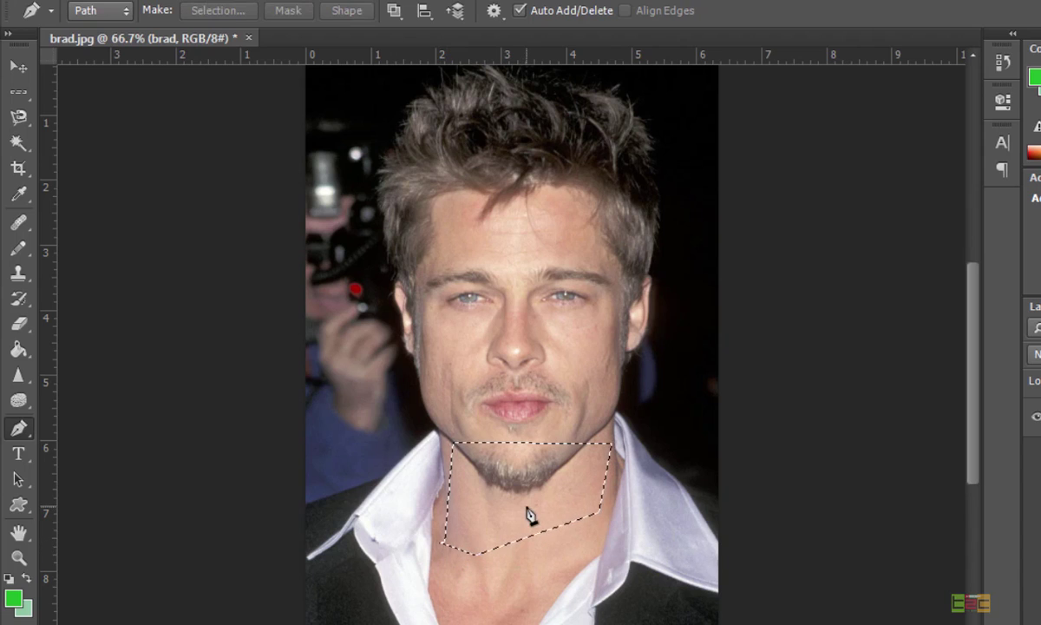
pyautogui.hotkey('ctrl', 'd')
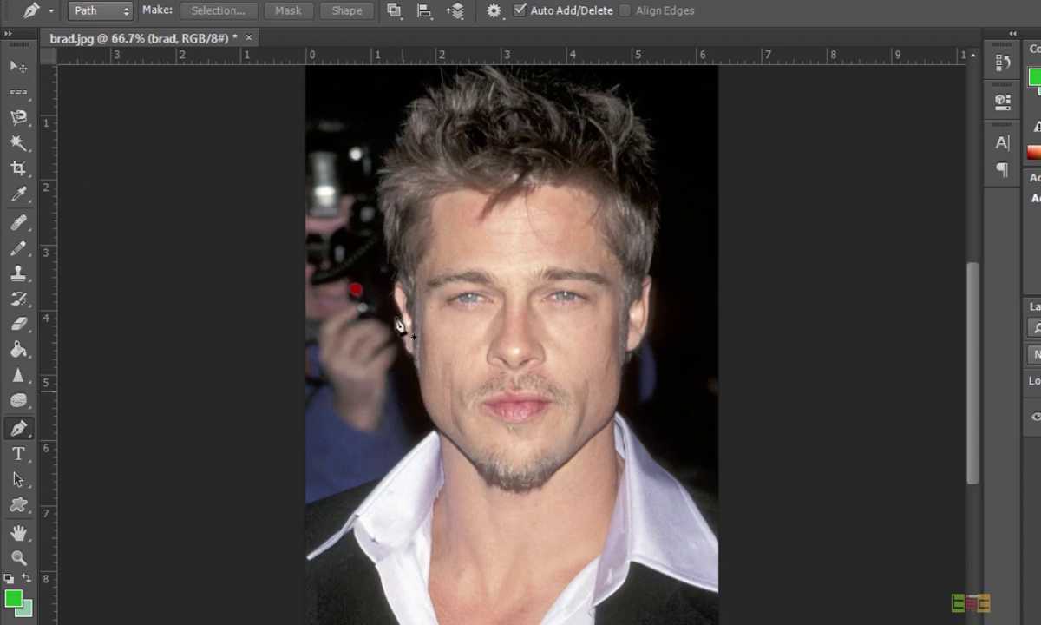
# Try tracing the man's jawline and lower cheek with a Pen path converted to a selection, and deselect it.
pyautogui.click(622, 375)
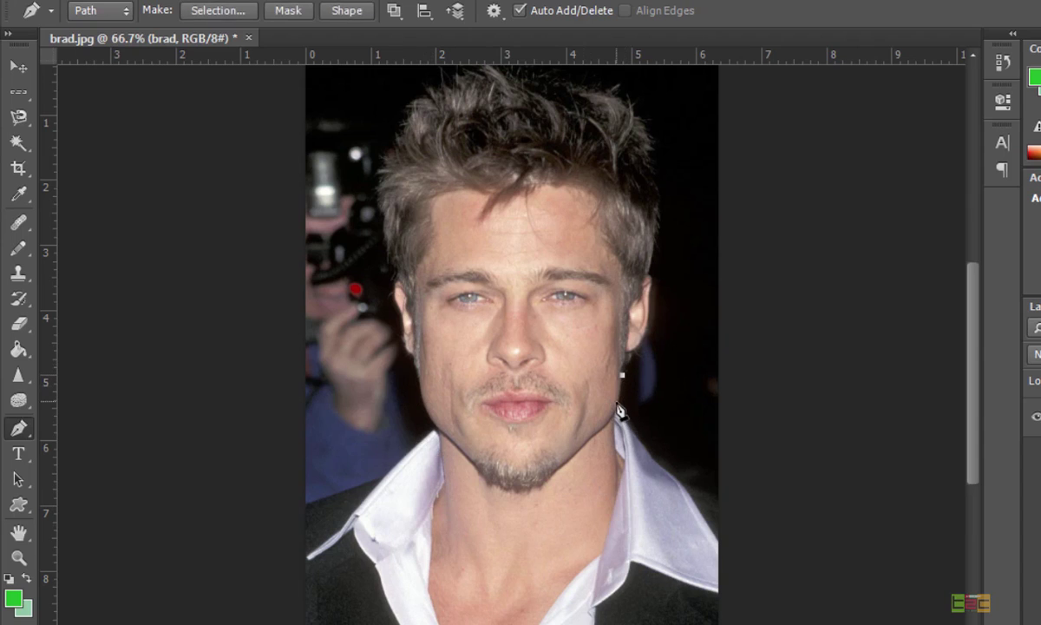
pyautogui.click(617, 404)
pyautogui.click(588, 435)
pyautogui.click(565, 460)
pyautogui.click(531, 449)
pyautogui.moveTo(556, 407); pyautogui.dragTo(623, 380)
pyautogui.click(623, 380)
pyautogui.hotkey('ctrl', 'Return')
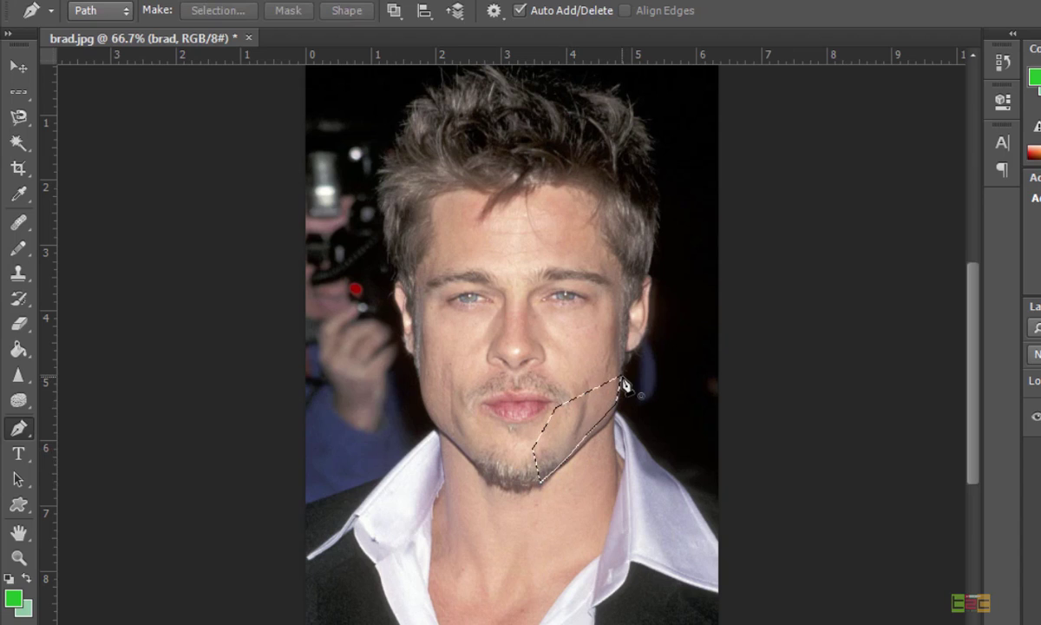
pyautogui.hotkey('ctrl', 'd')
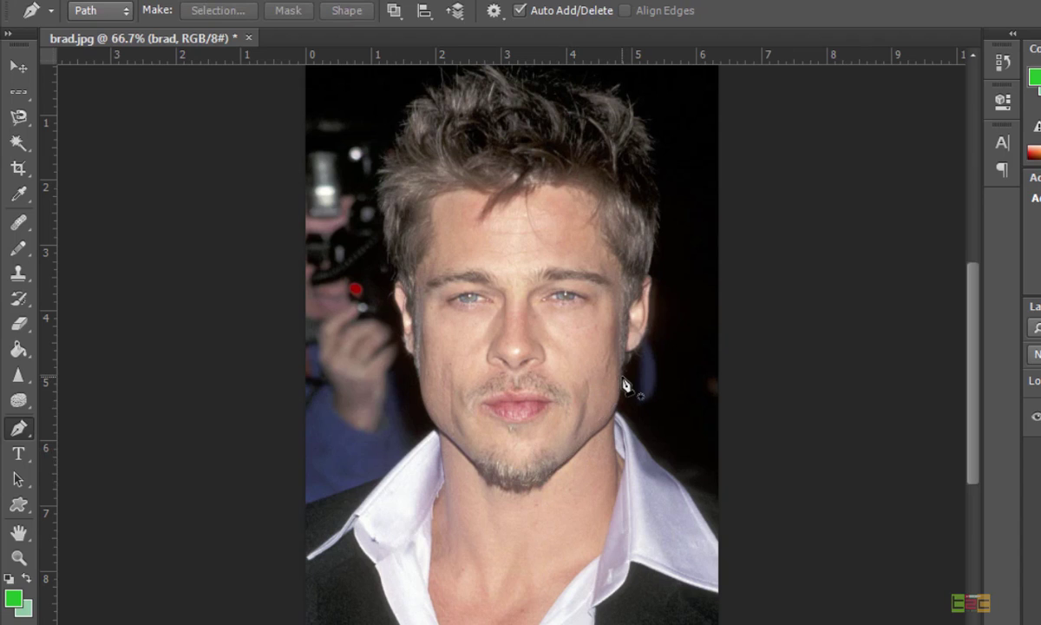
# Add the horizontal text "ddf" over the man's neck at 150 pt and select all of it.
pyautogui.click(19, 454)
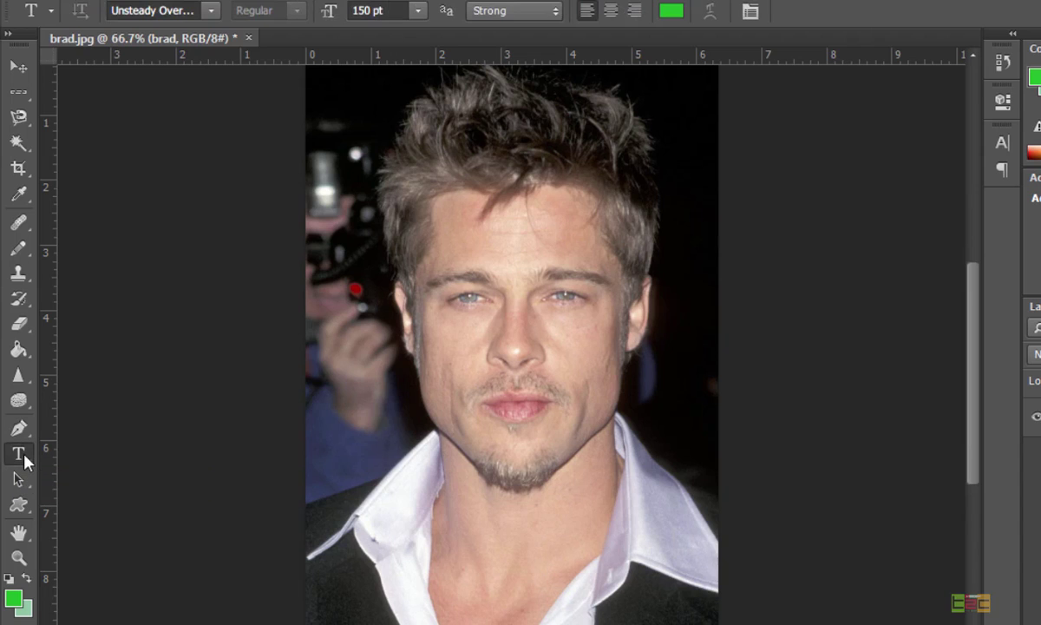
pyautogui.click(467, 497)
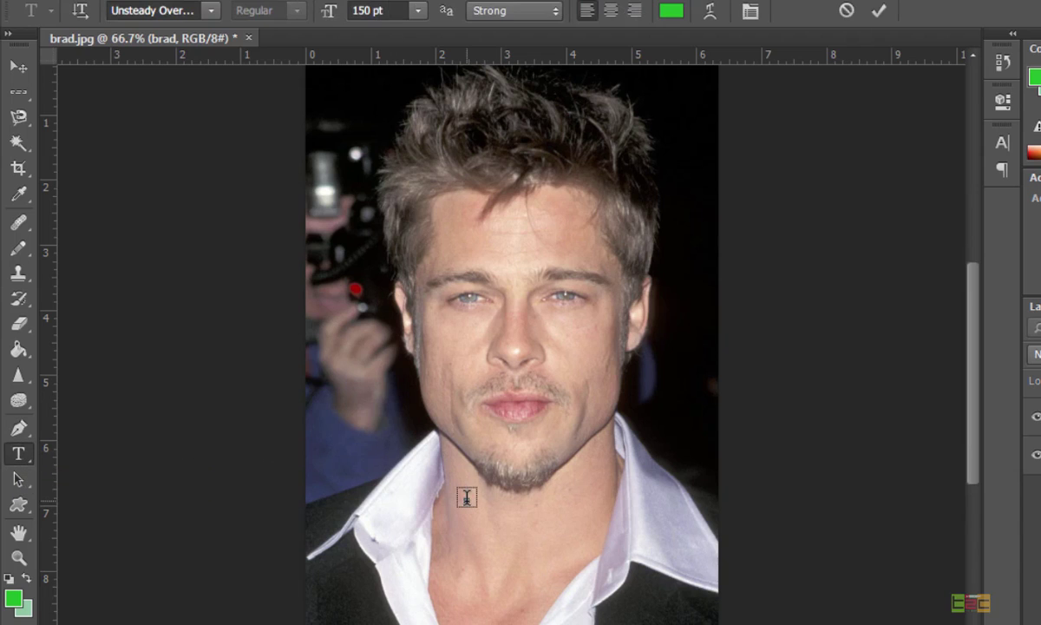
pyautogui.write('ddf')
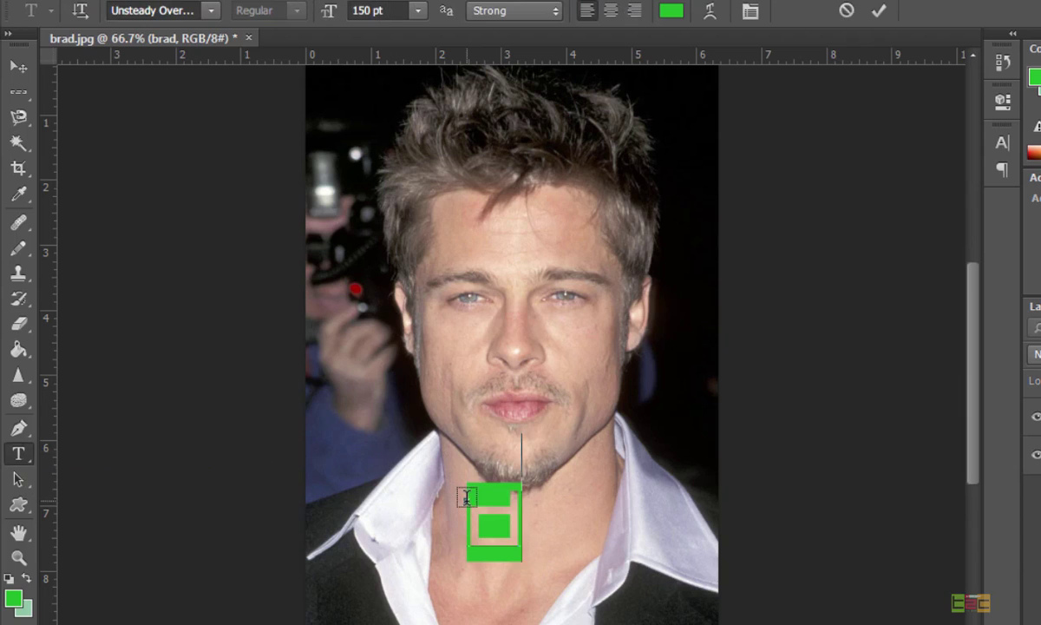
pyautogui.hotkey('ctrl', 'a')
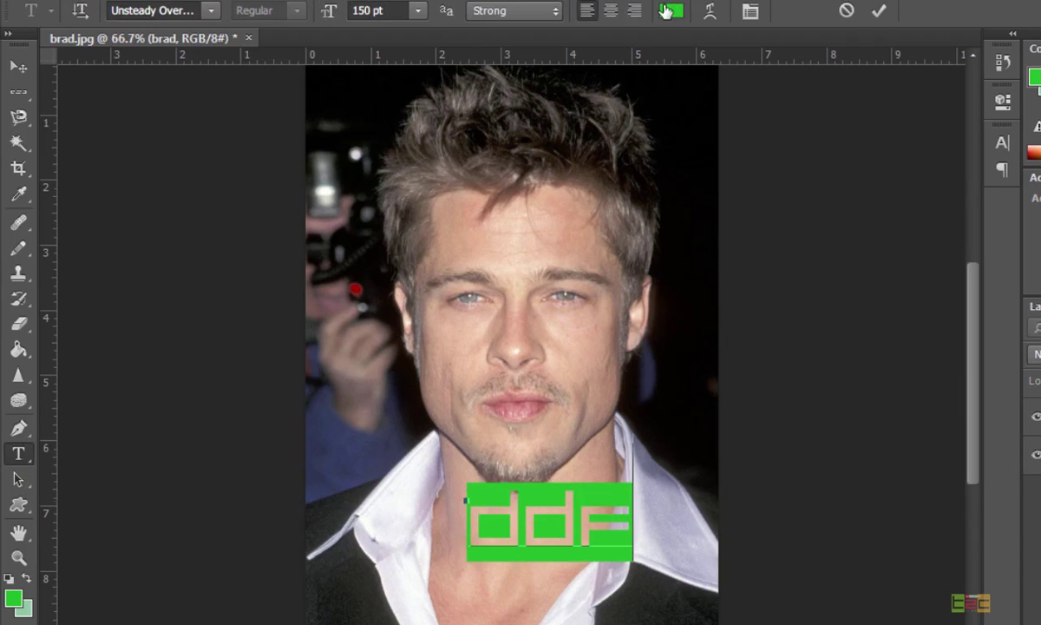
# Look over the anti-aliasing and font choices for the selected text.
pyautogui.click(502, 12)
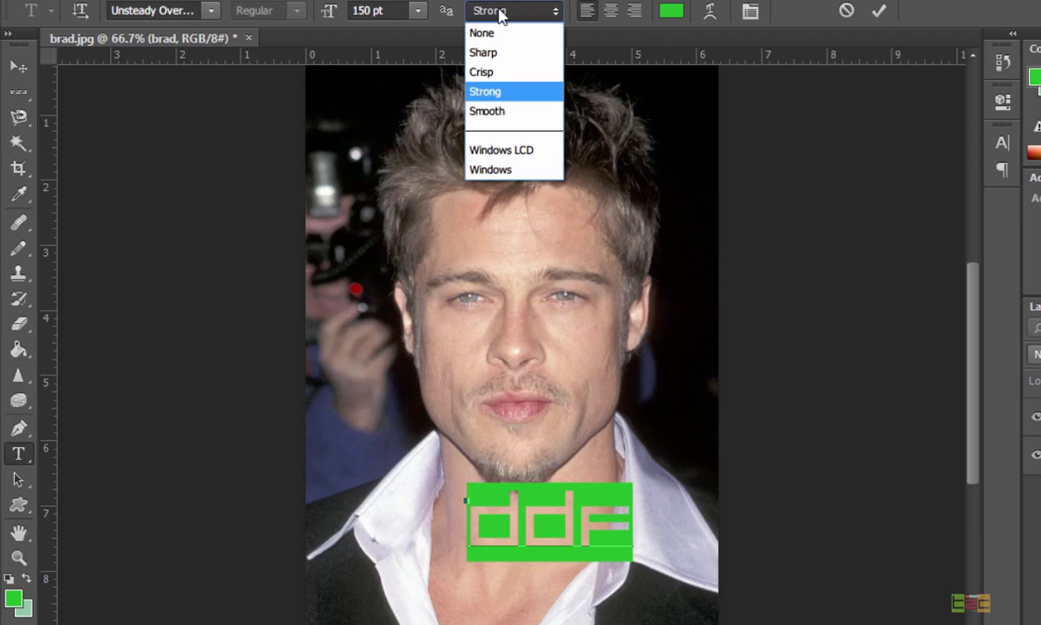
pyautogui.click(497, 12)
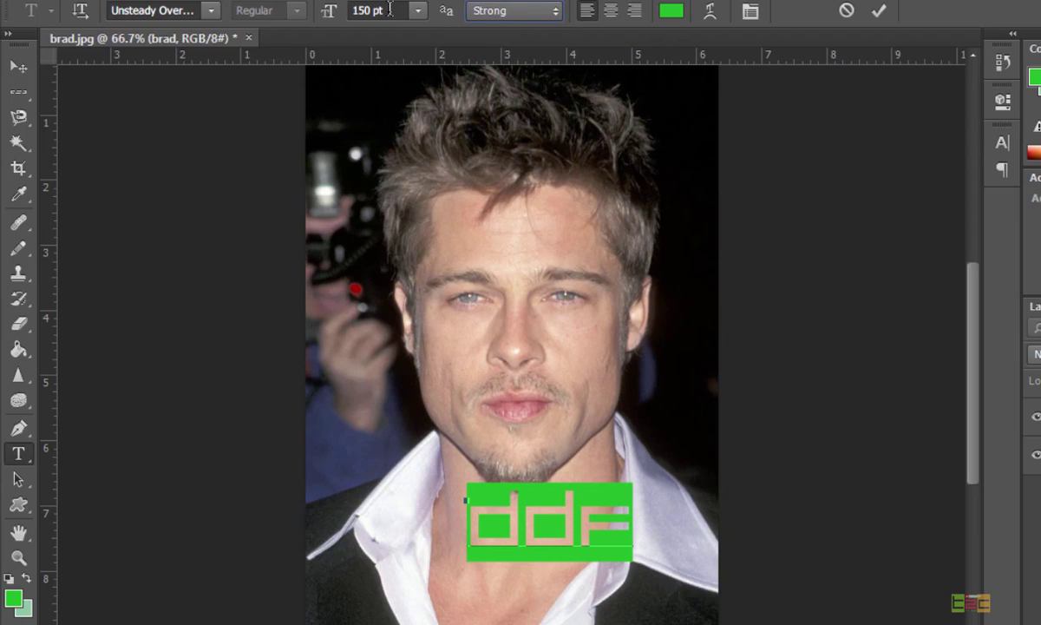
pyautogui.click(153, 9)
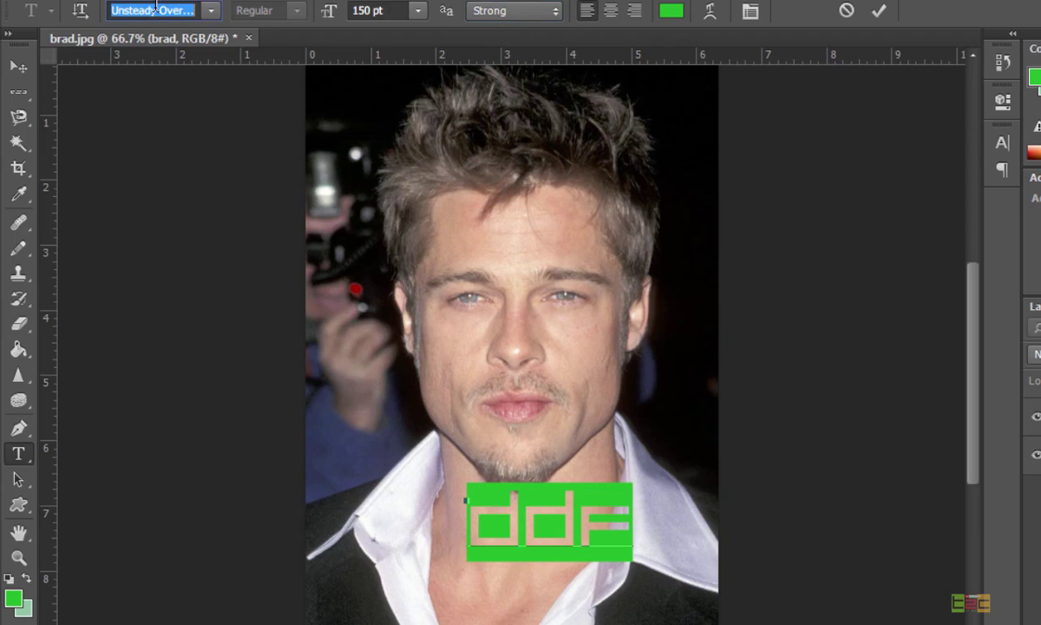
pyautogui.click(210, 10)
pyautogui.click(210, 12)
# Try the vertical orientation on the text, restore the horizontal one, and look over the character formatting options.
pyautogui.click(81, 12)
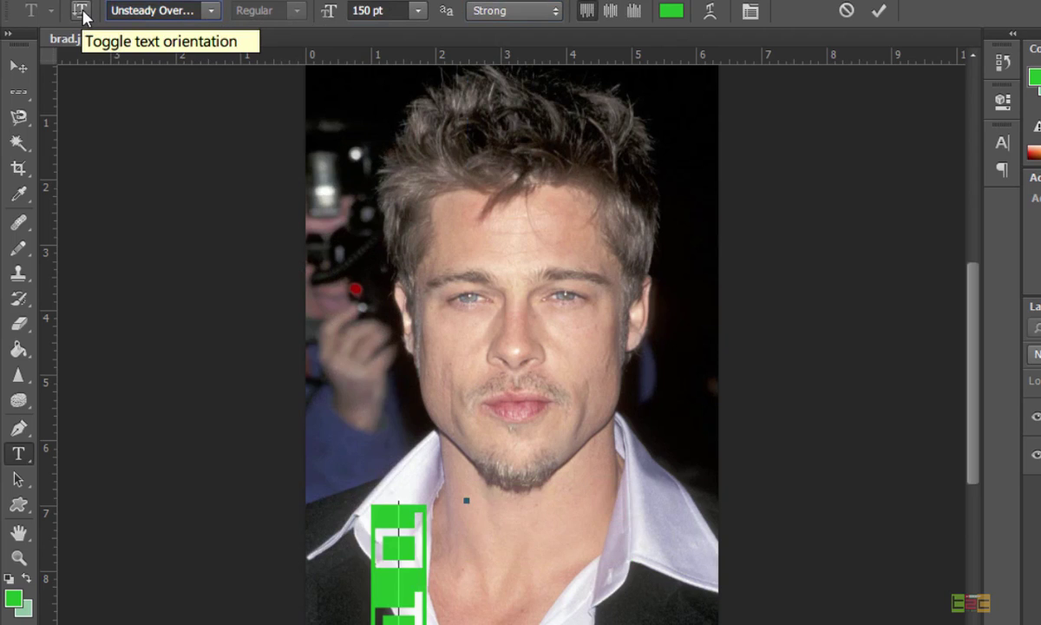
pyautogui.click(82, 11)
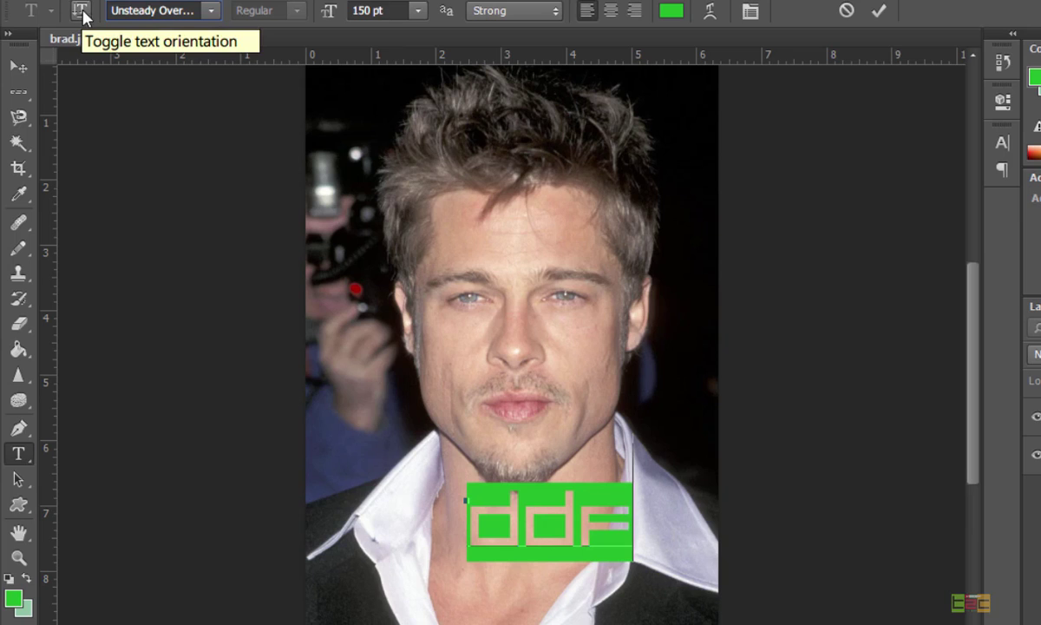
pyautogui.click(1002, 144)
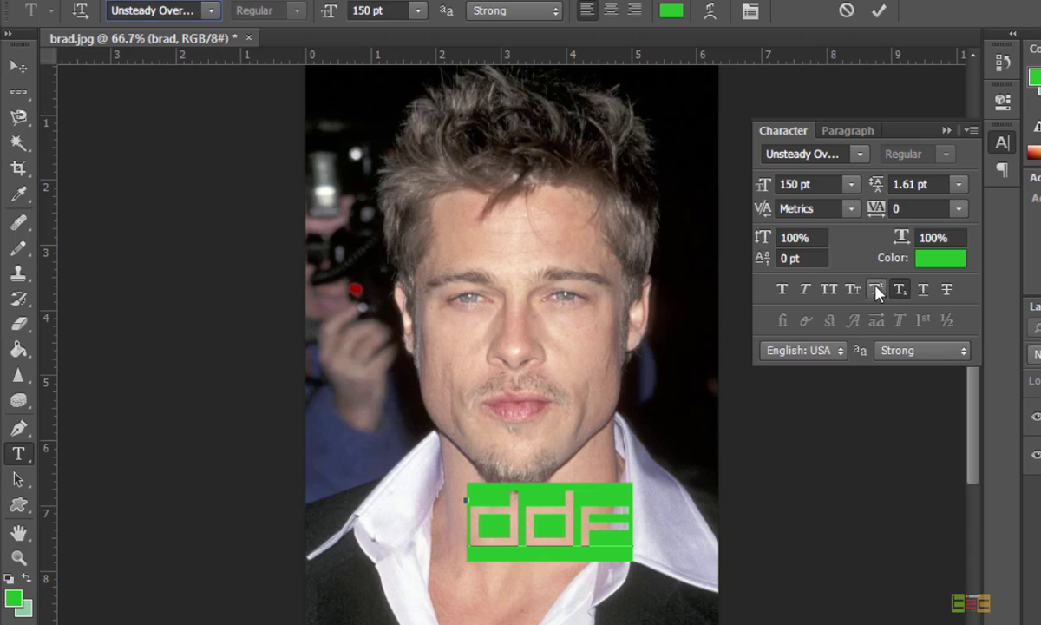
pyautogui.click(946, 132)
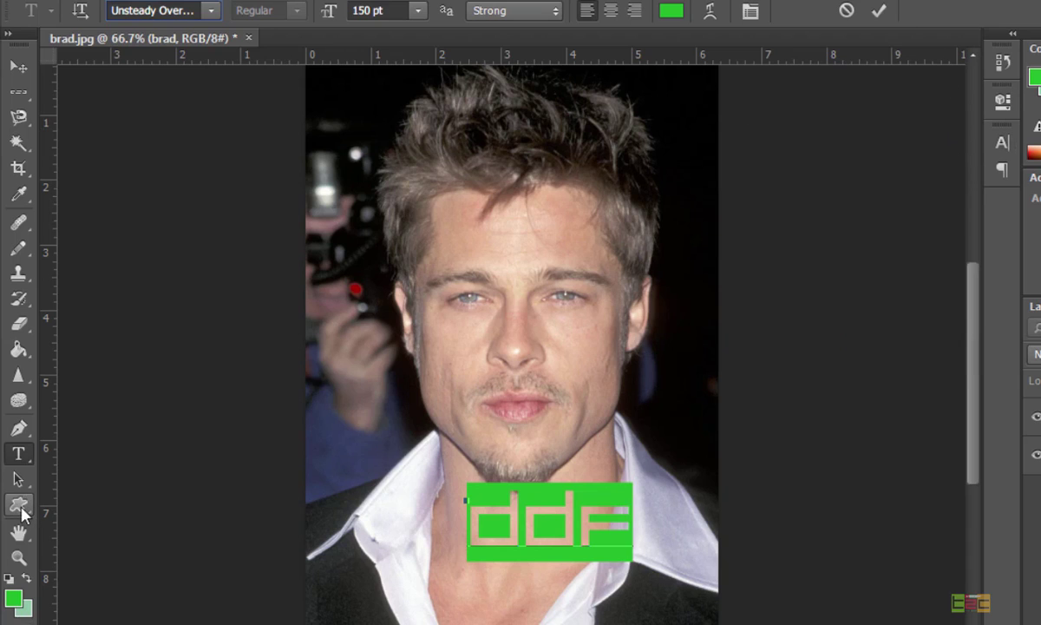
# Draw a green rectangle shape of about 485 by 480 px over the man's face and neck.
pyautogui.click(19, 506)
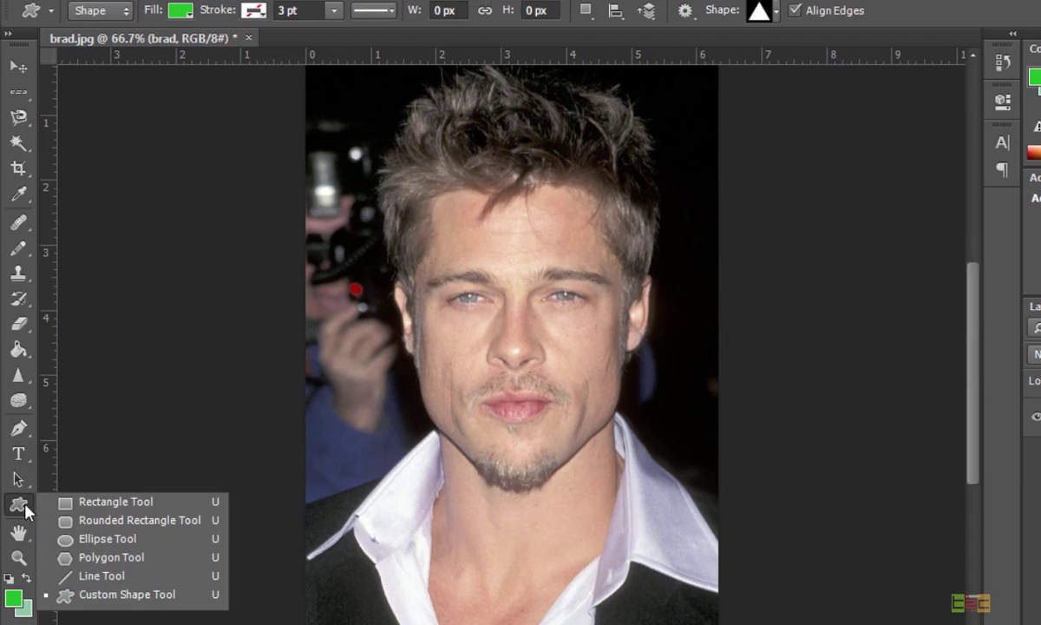
pyautogui.click(75, 505)
pyautogui.moveTo(363, 256); pyautogui.dragTo(678, 569)
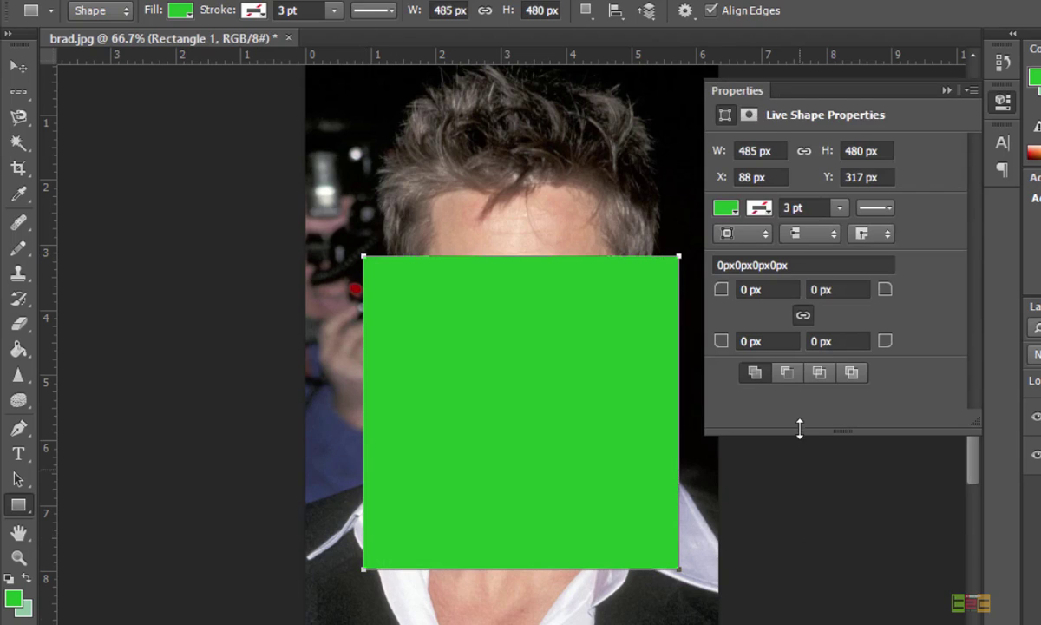
# Collapse the shape properties and undo the green rectangle over the man's face and neck.
pyautogui.click(946, 91)
pyautogui.hotkey('ctrl', 'z')
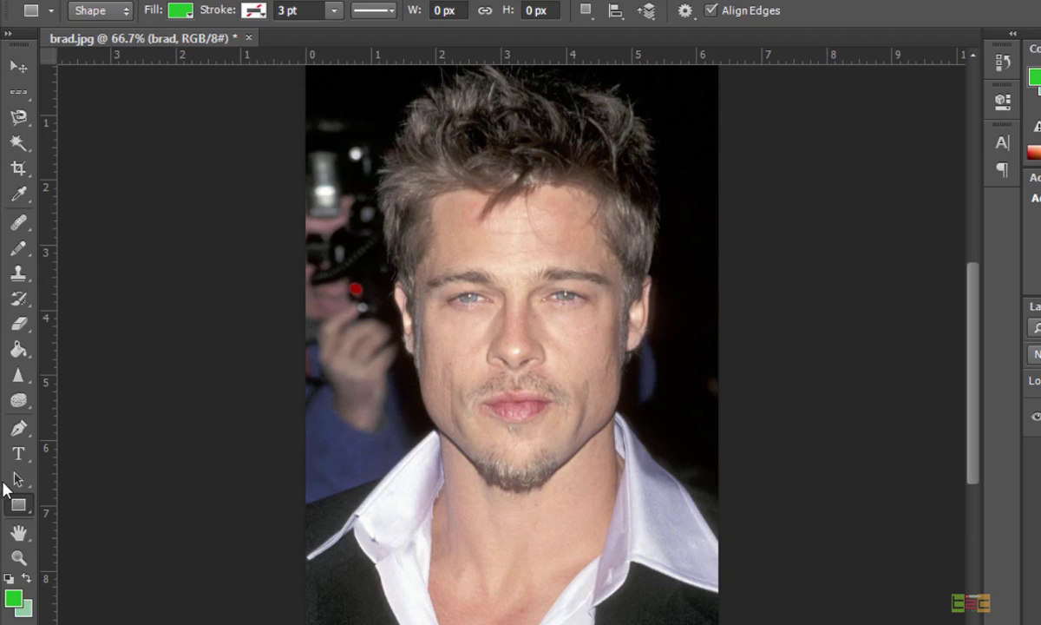
# Try the Polygon Tool with a five-sided green shape of about 833 by 801 px over the face, and undo it.
pyautogui.click(18, 504)
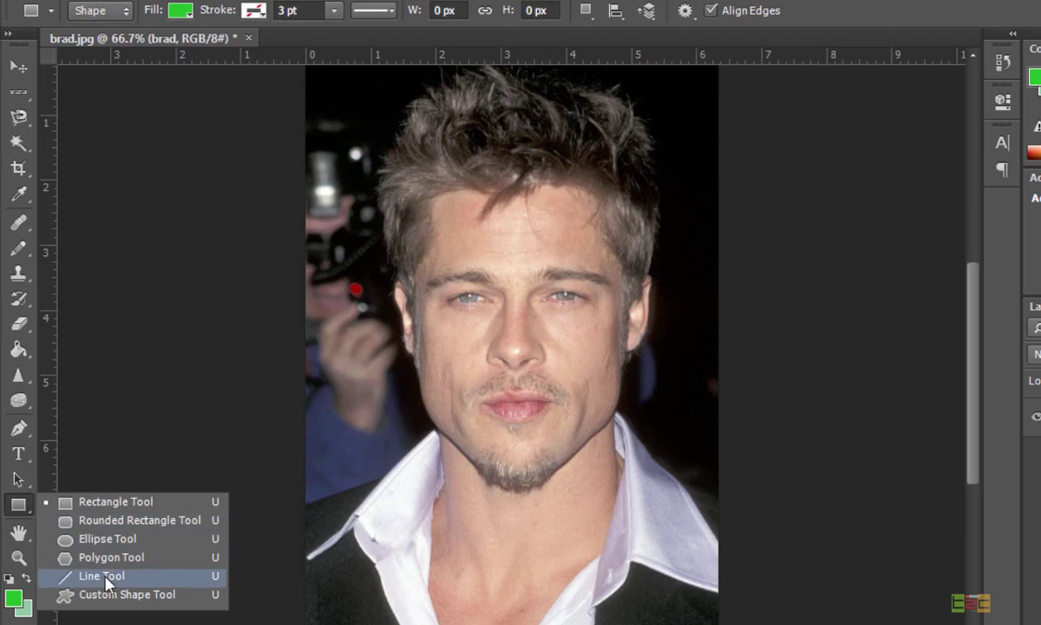
pyautogui.click(136, 564)
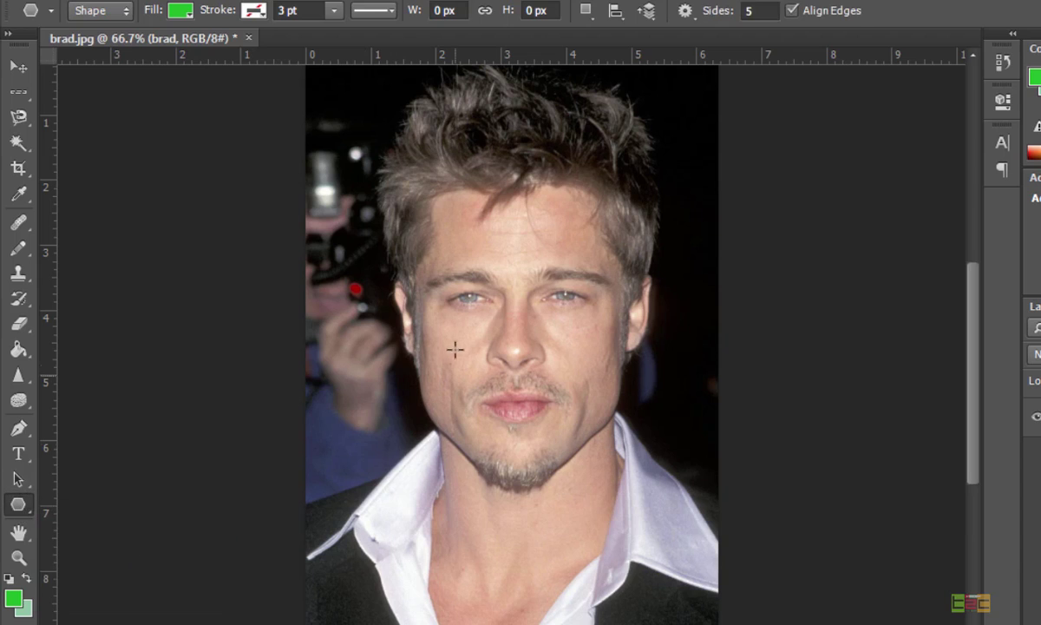
pyautogui.moveTo(441, 274); pyautogui.dragTo(606, 508)
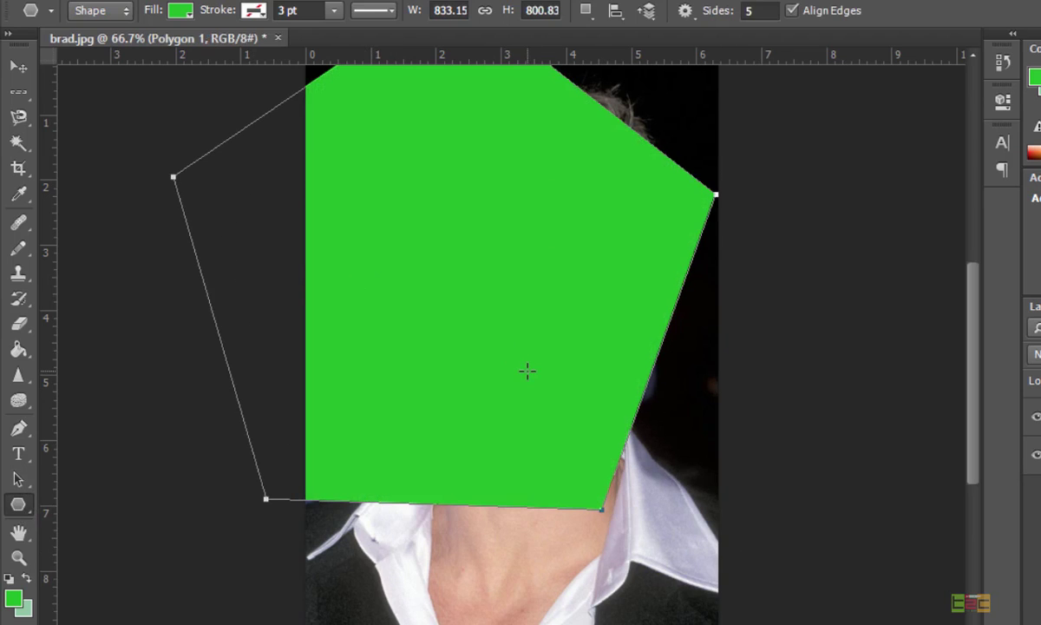
pyautogui.hotkey('ctrl', 'z')
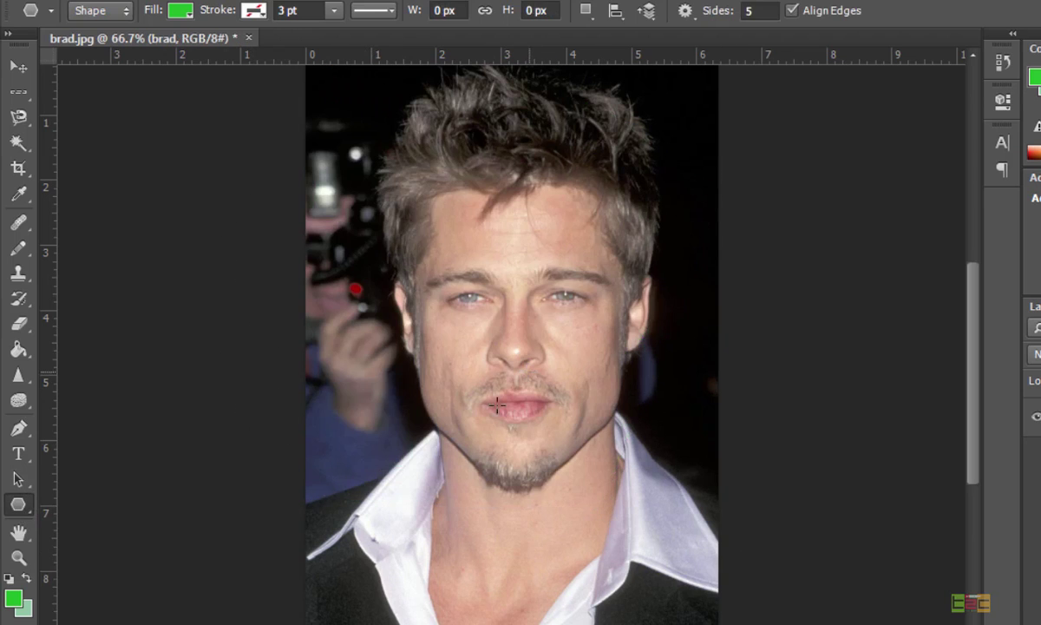
# Draw a green butterfly custom shape of about 177 by 261 px over the man's nose, mouth and chin.
pyautogui.rightClick(18, 505)
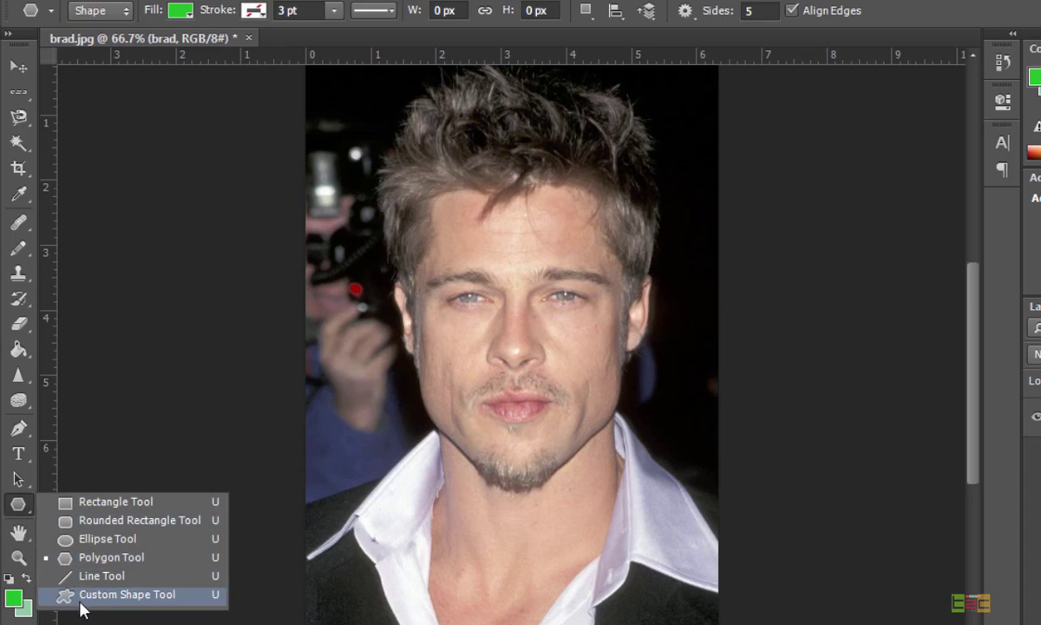
pyautogui.click(69, 594)
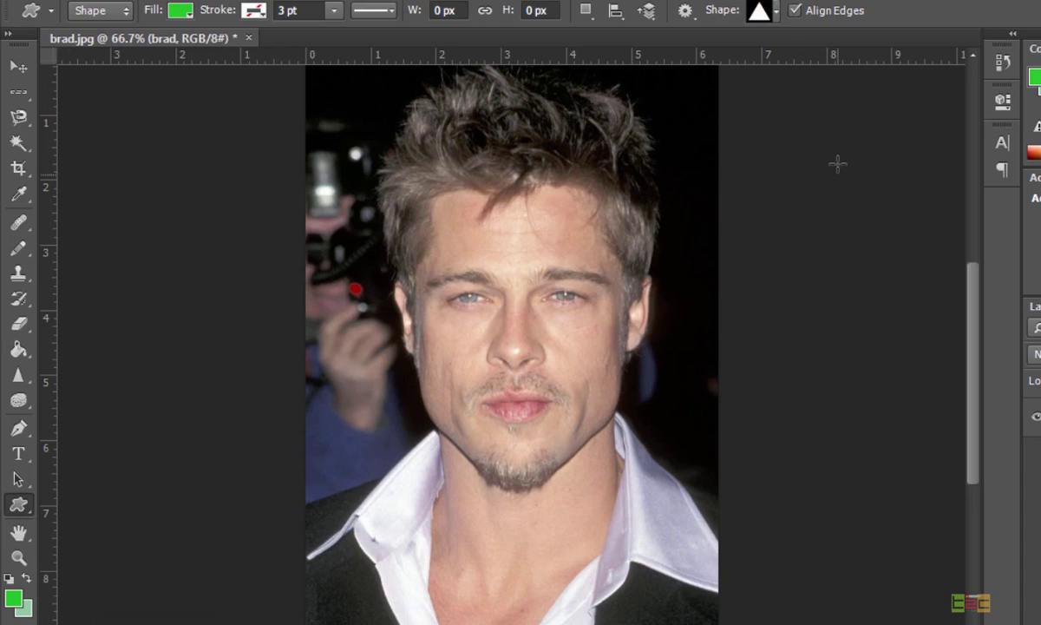
pyautogui.click(771, 13)
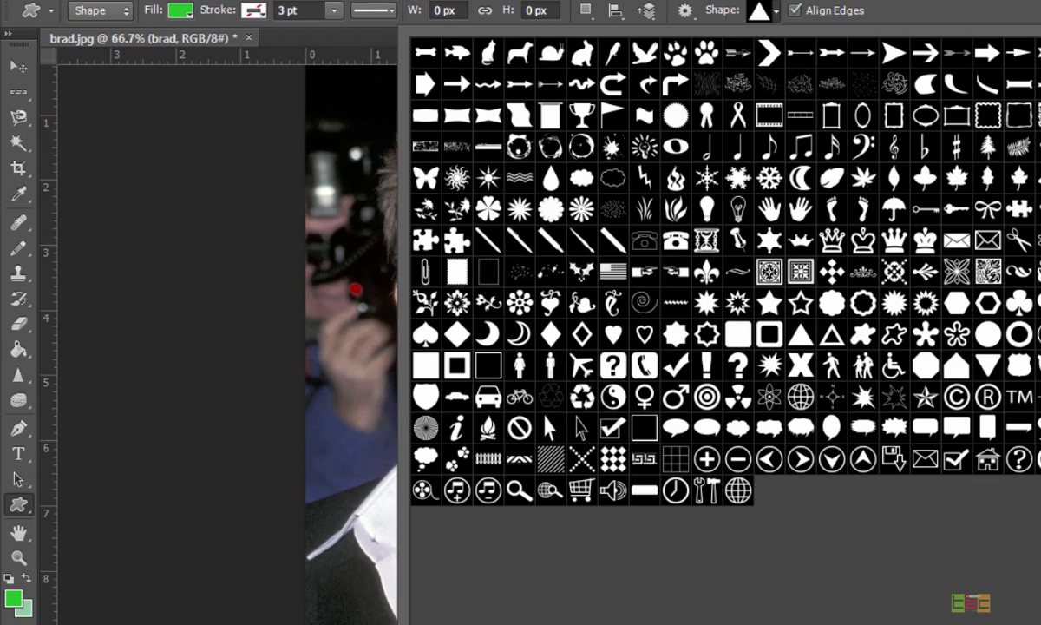
pyautogui.click(423, 173)
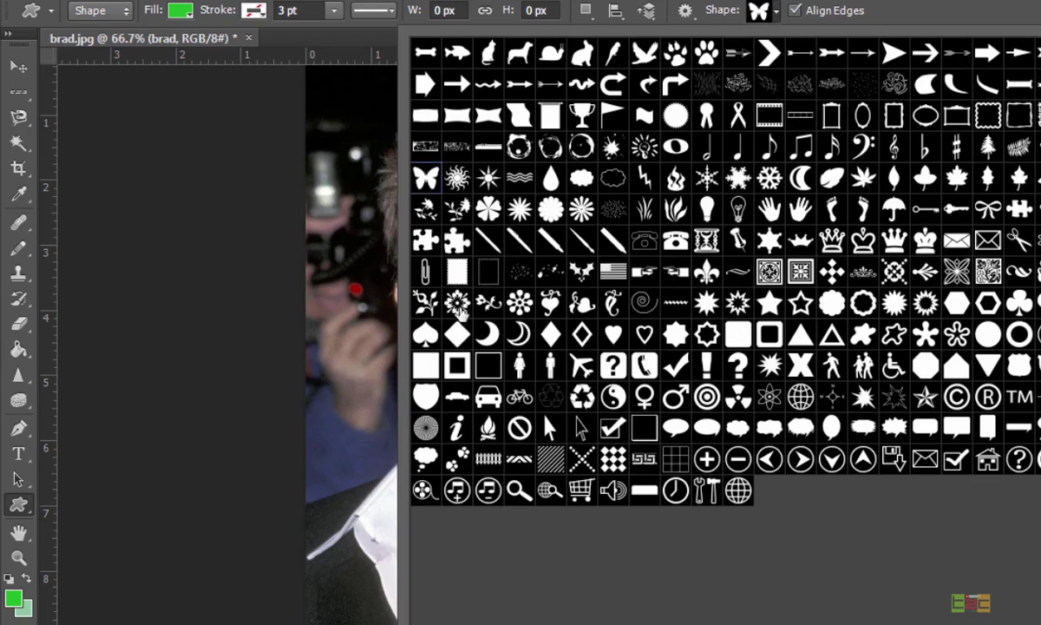
pyautogui.press('Return')
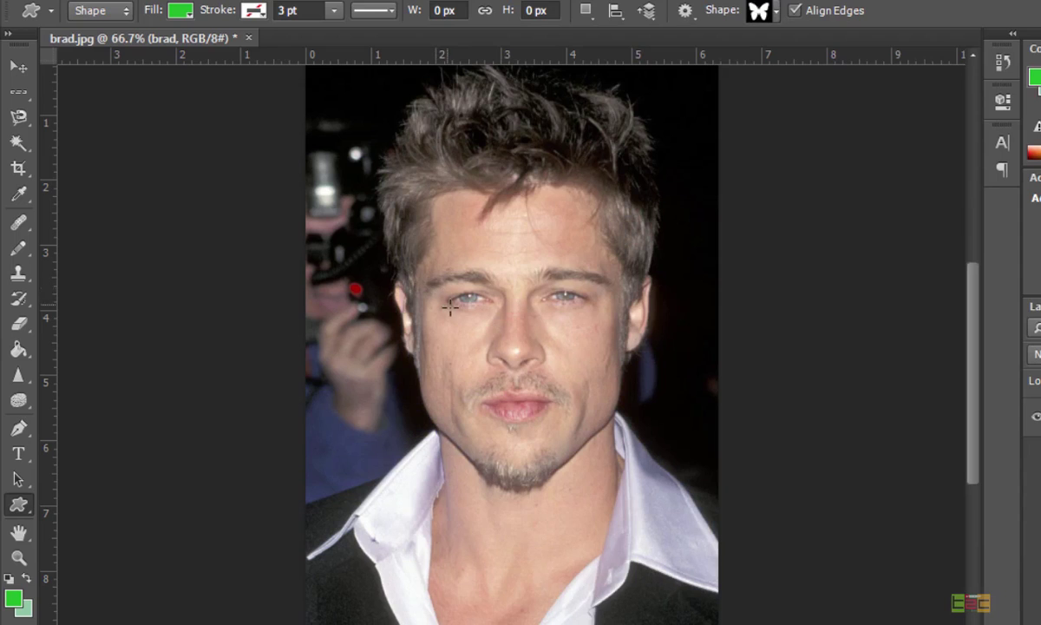
pyautogui.moveTo(465, 326); pyautogui.dragTo(574, 488)
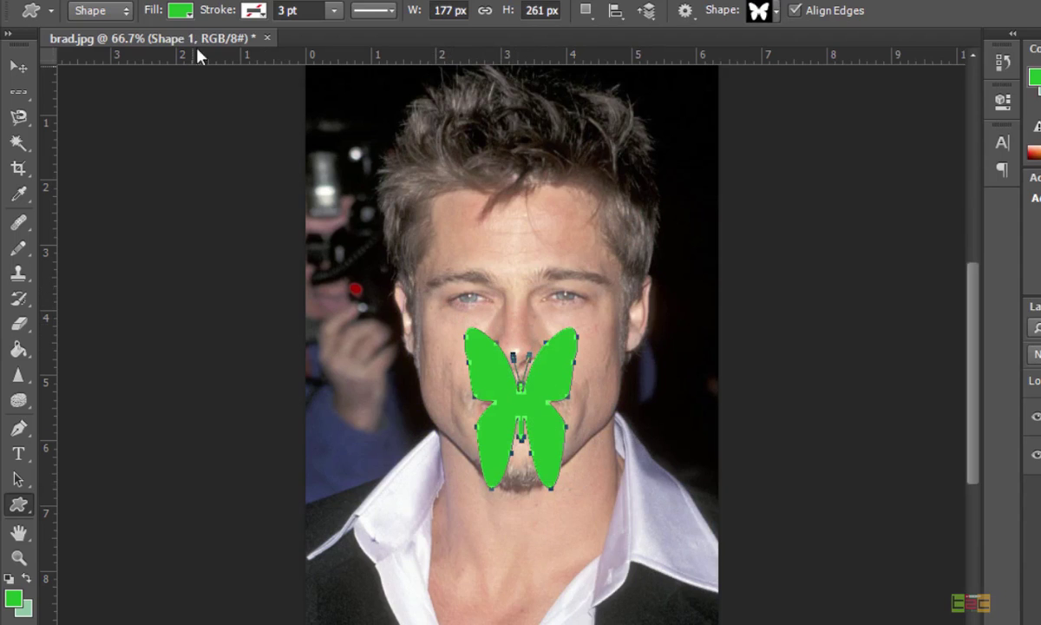
# Look over the stroke colour options for the butterfly shape and leave its stroke and size unchanged.
pyautogui.click(256, 10)
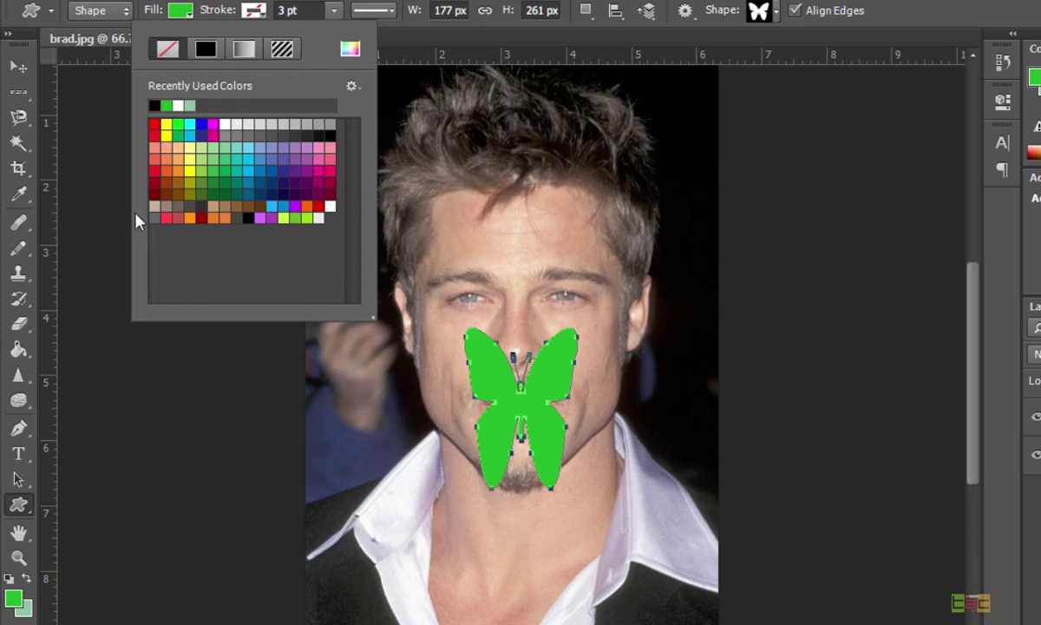
pyautogui.click(81, 151)
pyautogui.click(84, 158)
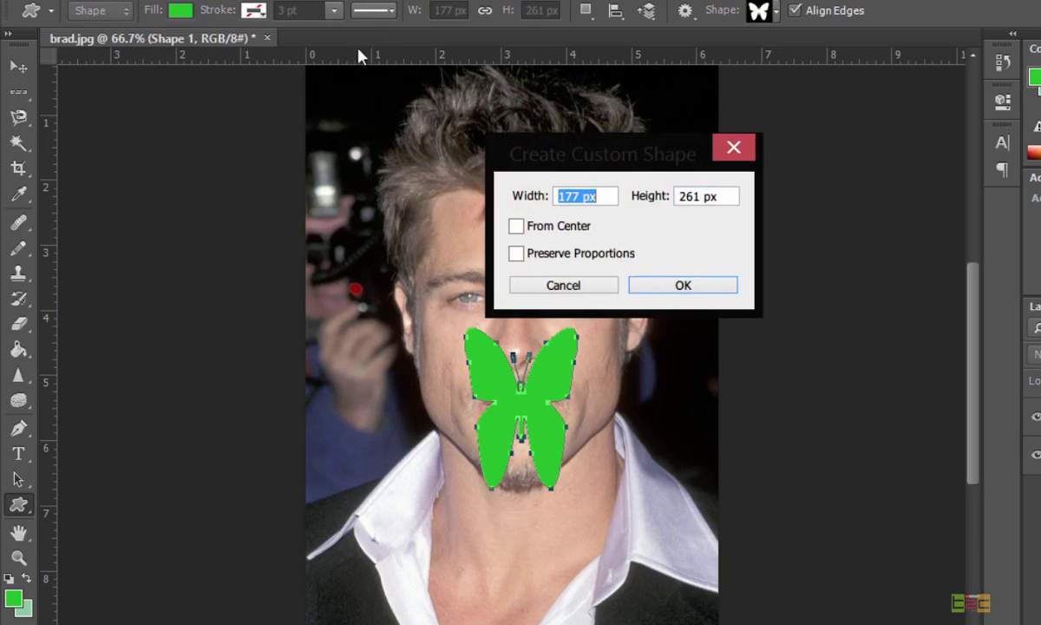
pyautogui.click(514, 285)
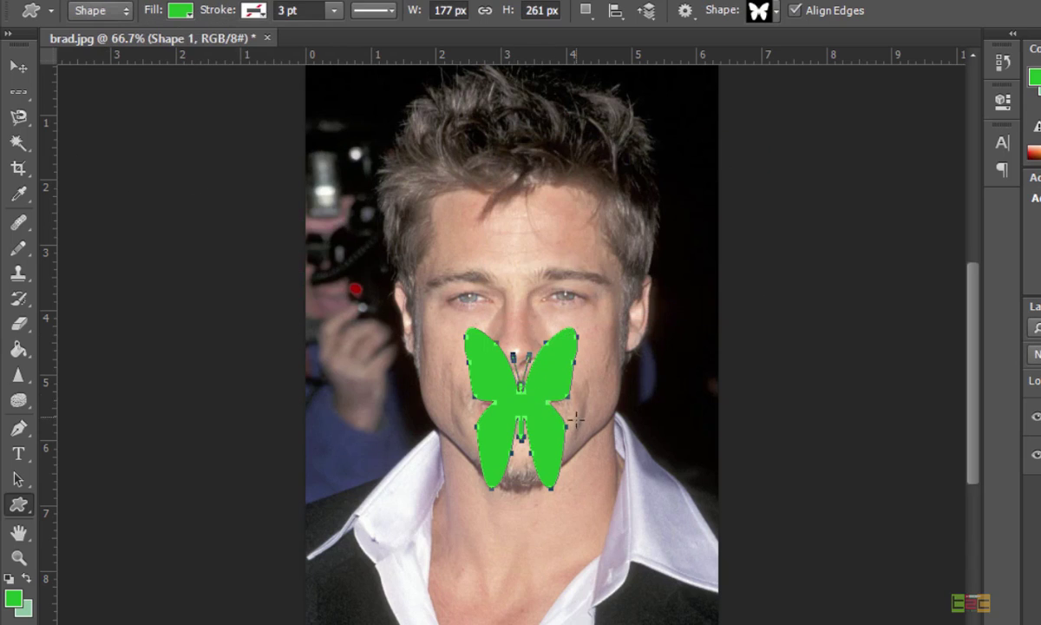
# Move the butterfly shape around the face and place it beside the chin, over the neck and collar.
pyautogui.click(17, 66)
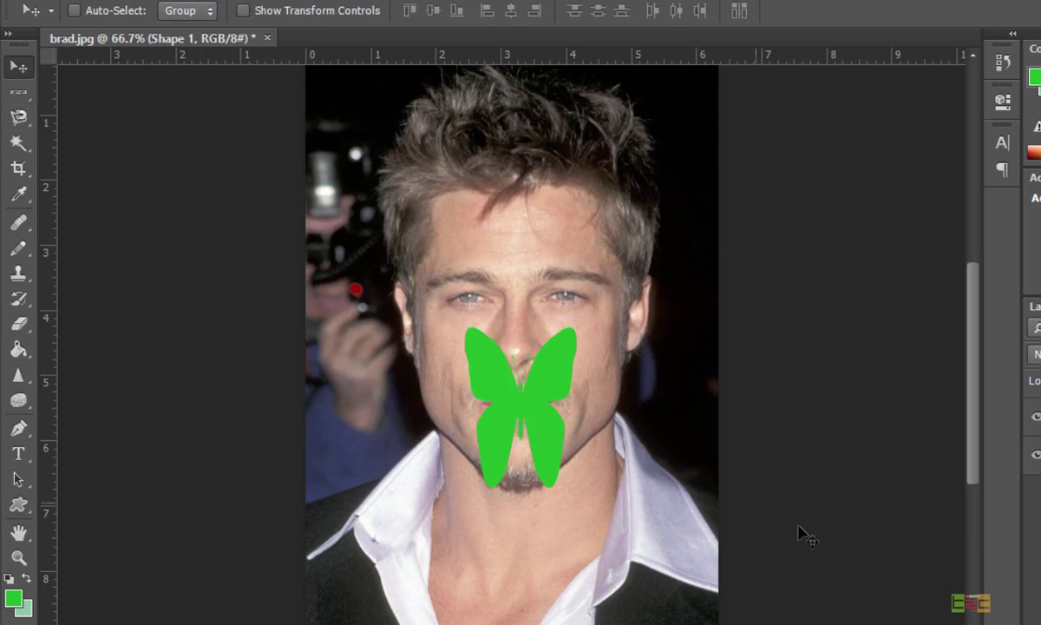
pyautogui.moveTo(530, 434); pyautogui.dragTo(606, 261)
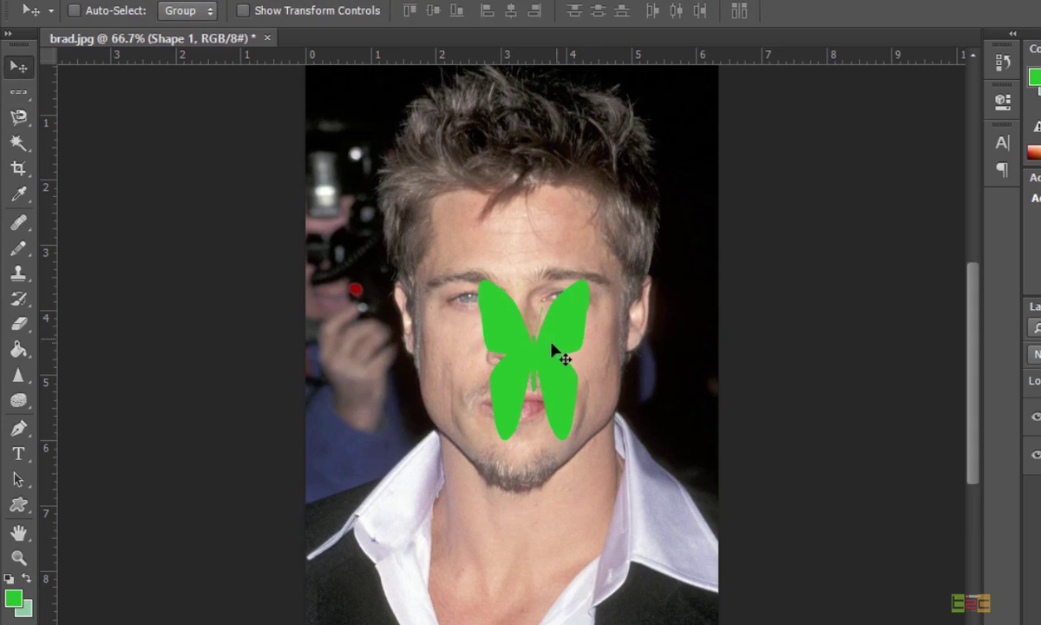
pyautogui.moveTo(553, 349); pyautogui.dragTo(548, 403)
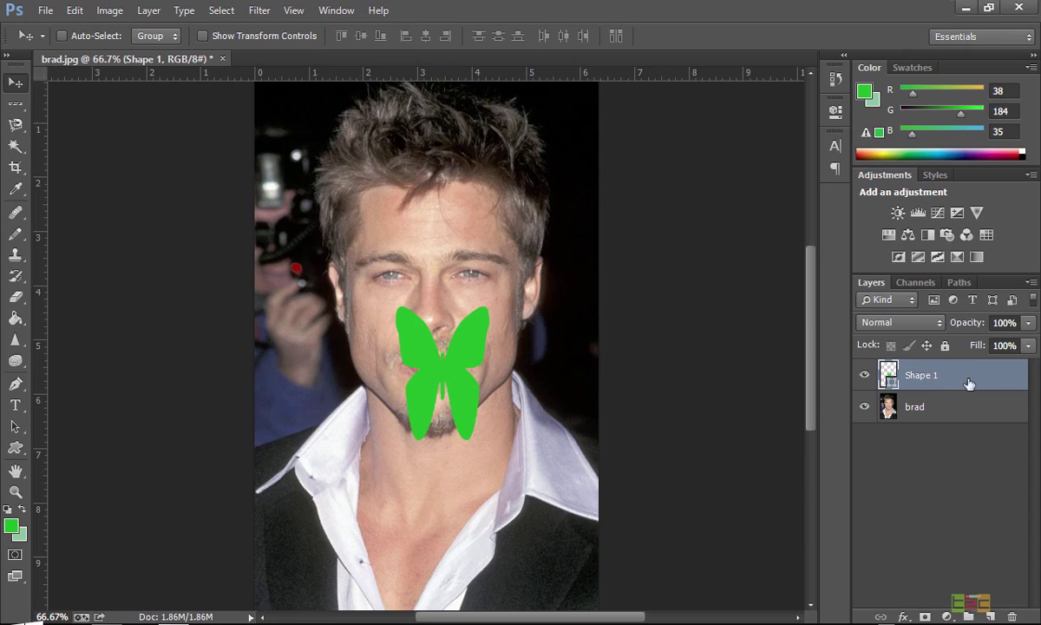
pyautogui.moveTo(461, 328); pyautogui.dragTo(548, 323)
# Select the brad layer and move the photo slightly upwards beneath the butterfly.
pyautogui.click(911, 407)
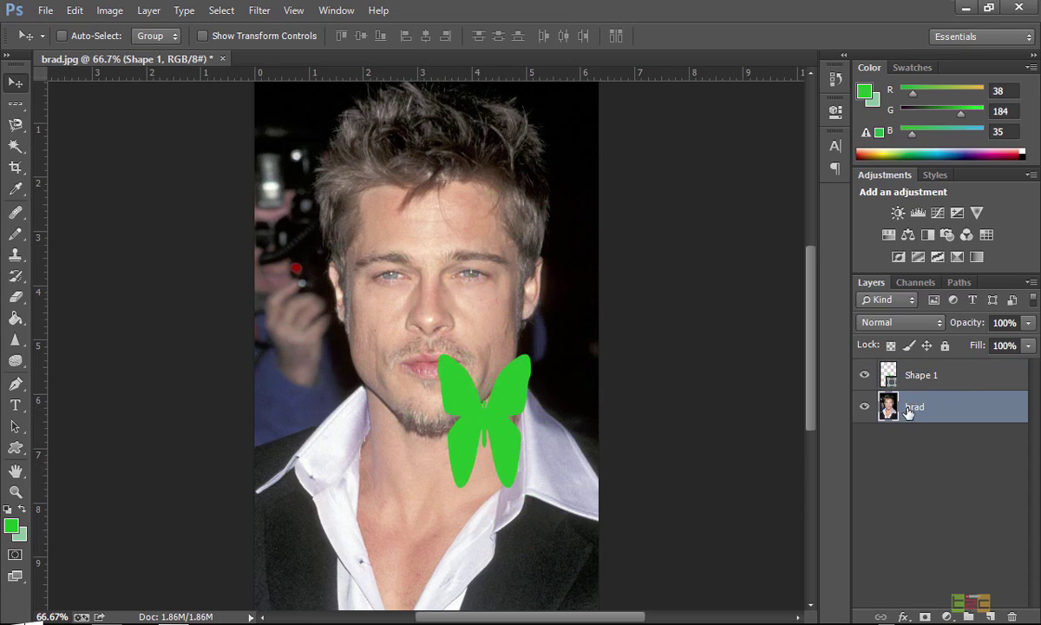
pyautogui.doubleClick(911, 407)
pyautogui.press('Return')
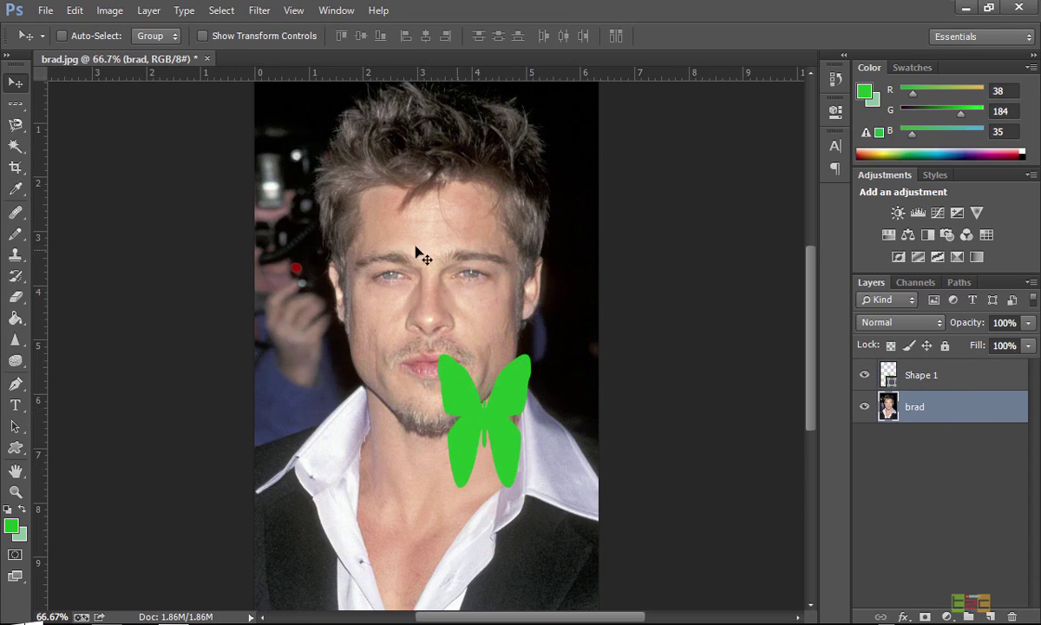
pyautogui.moveTo(309, 243); pyautogui.dragTo(310, 243)
pyautogui.moveTo(481, 407); pyautogui.dragTo(481, 396)
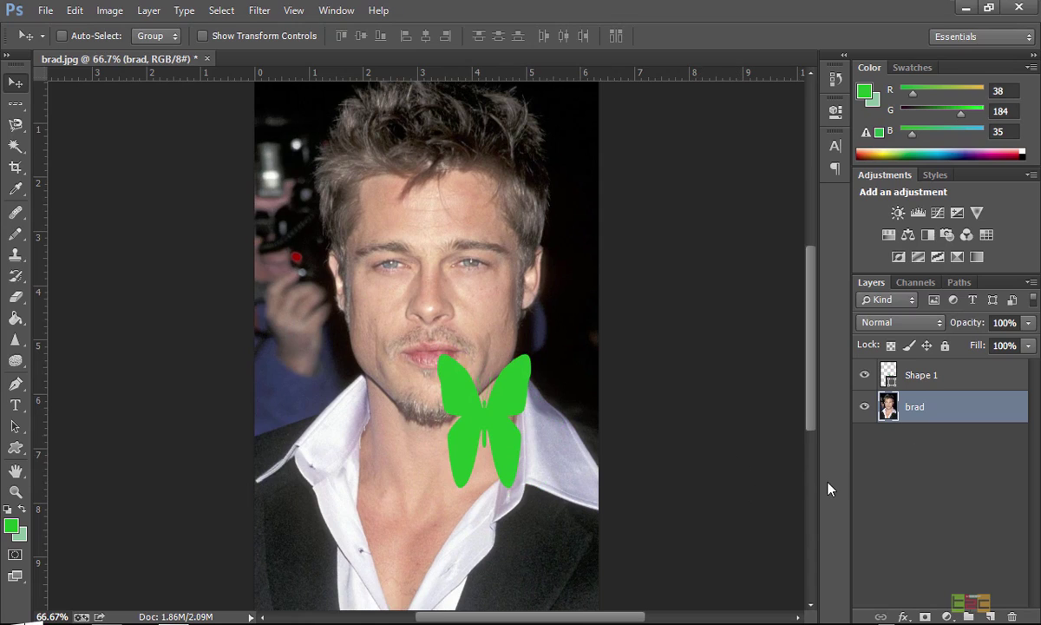
# Add an empty layer between the brad photo and the butterfly shape, keeping its default name.
pyautogui.click(991, 617)
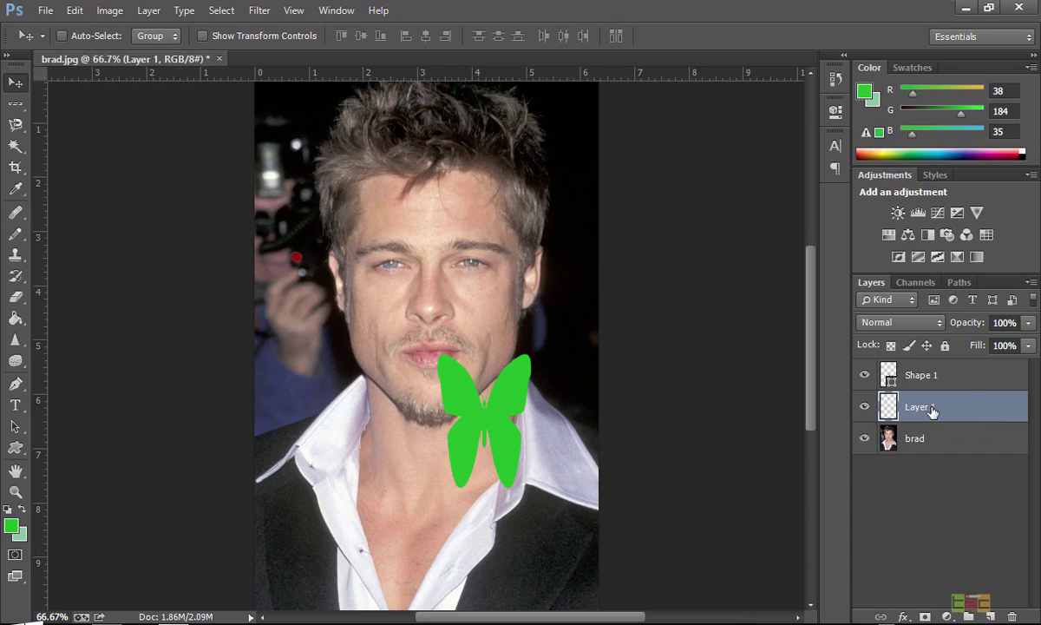
pyautogui.doubleClick(931, 409)
pyautogui.click(992, 412)
# Draw a green rectangle of about 207 by 133 px across the forehead and eyes on the empty layer.
pyautogui.click(18, 448)
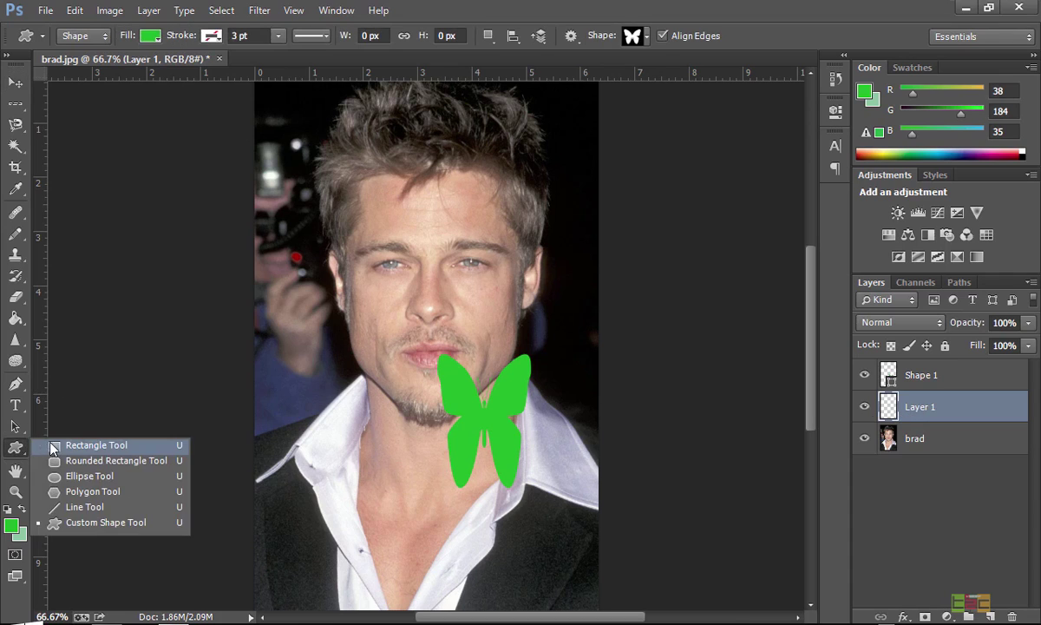
pyautogui.click(96, 443)
pyautogui.moveTo(385, 217); pyautogui.dragTo(495, 280)
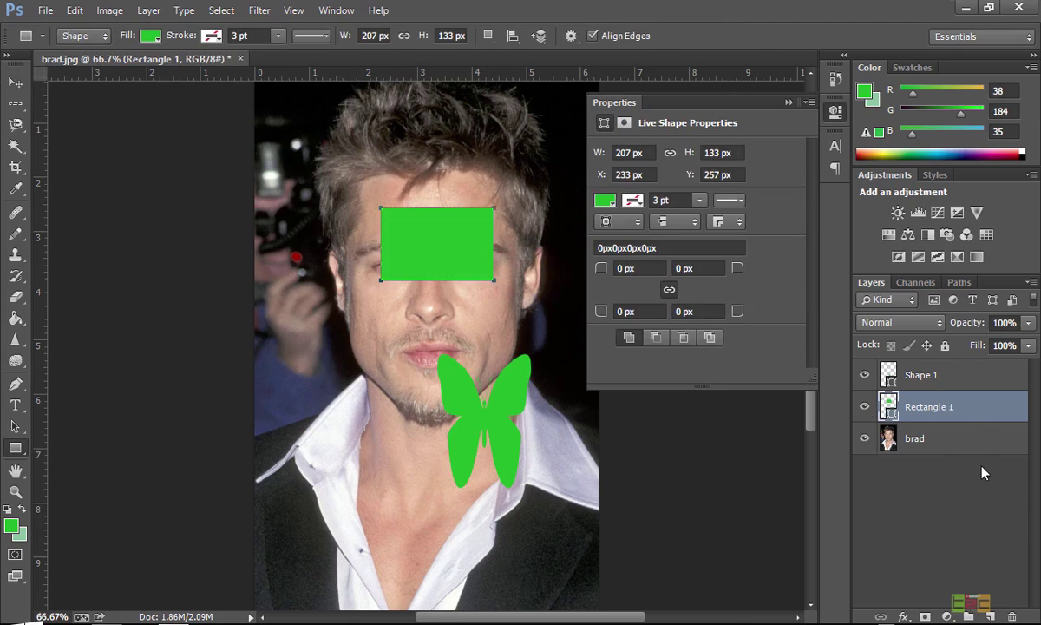
pyautogui.click(932, 413)
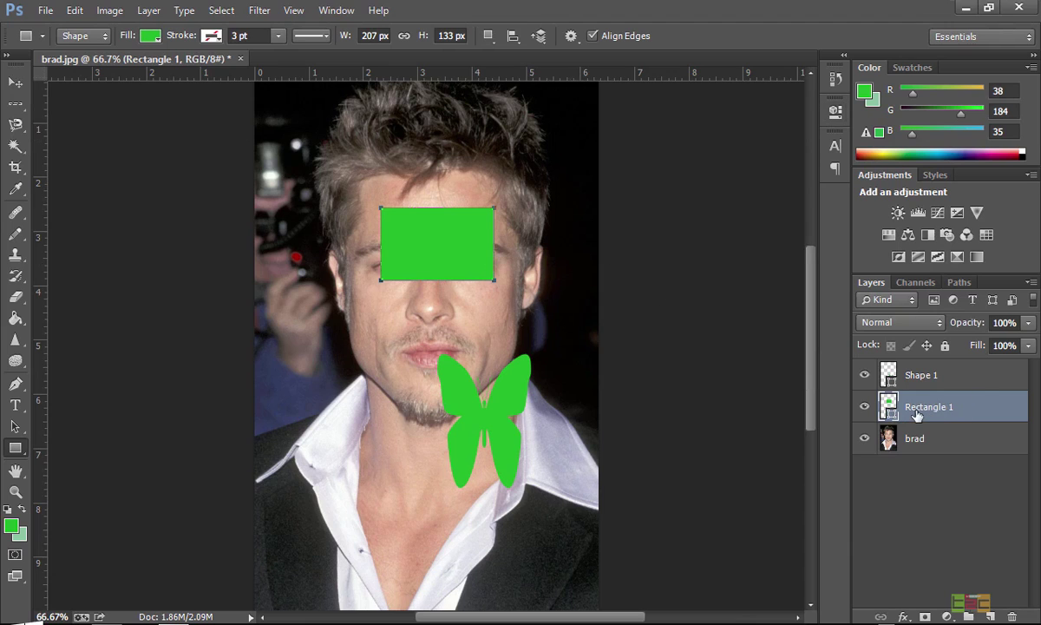
# Undo the rectangle over the eyes and delete the empty layer above the photo.
pyautogui.hotkey('ctrl', 'z')
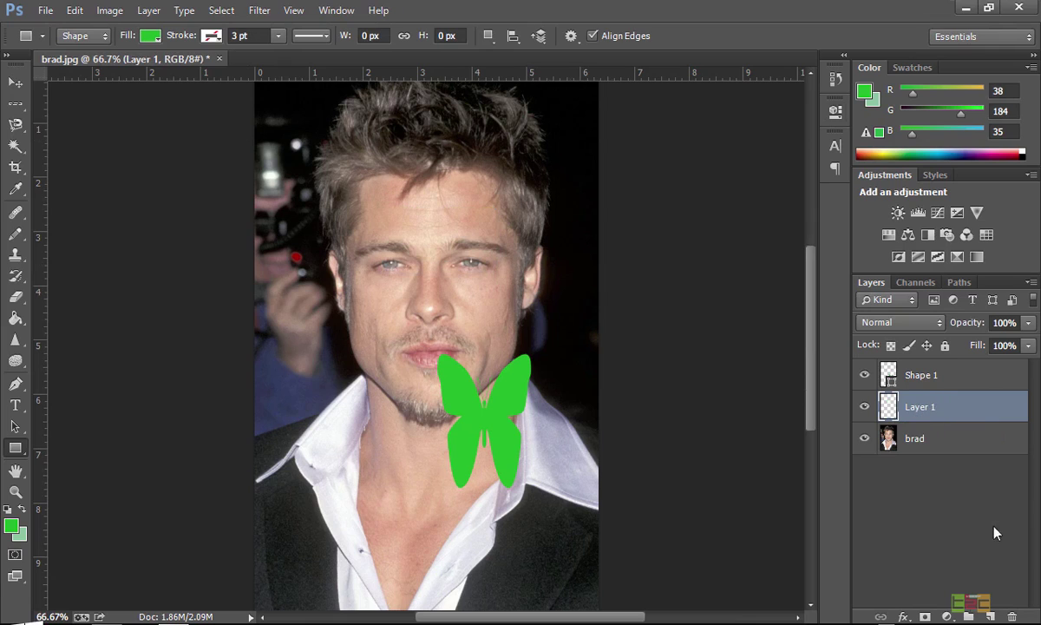
pyautogui.click(1012, 617)
pyautogui.click(466, 253)
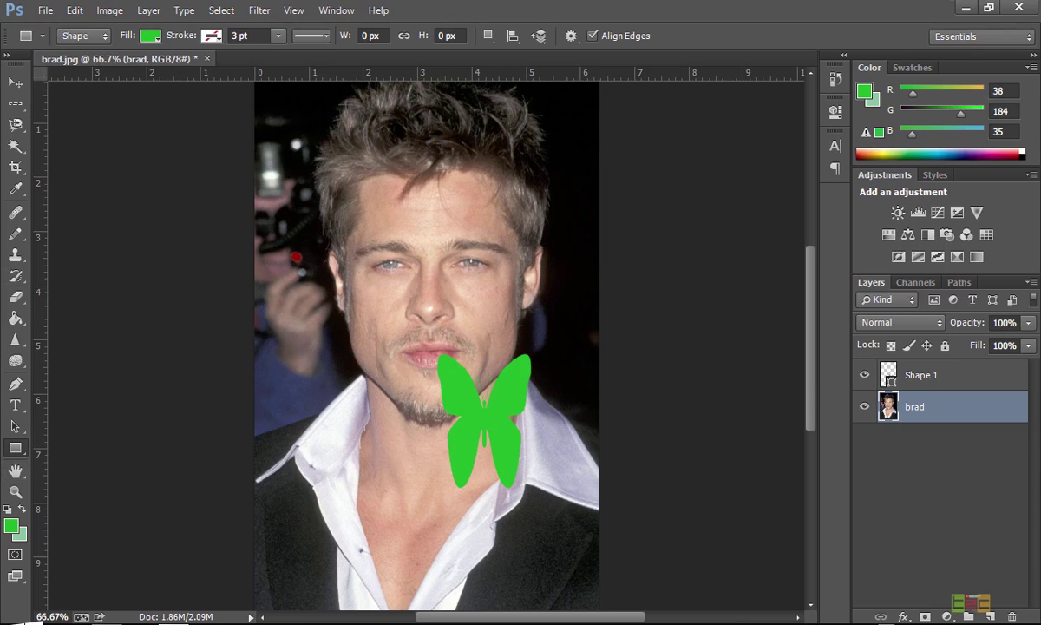
# Pan the canvas with the Hand tool to show the photo's lower edge, and return to the Move tool.
pyautogui.click(15, 470)
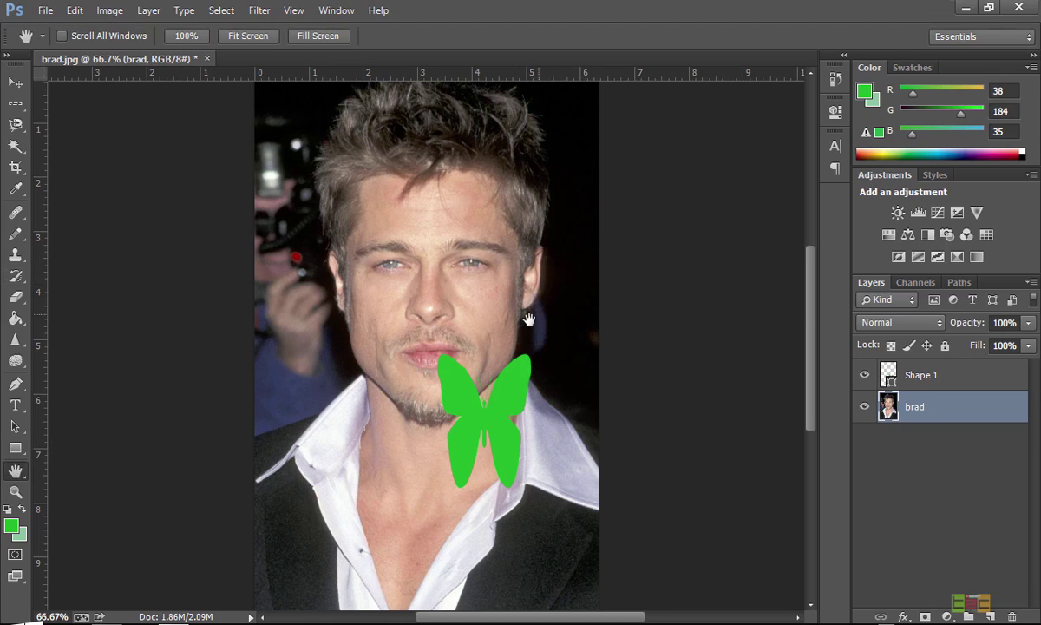
pyautogui.moveTo(495, 299); pyautogui.dragTo(761, 311)
pyautogui.moveTo(338, 299); pyautogui.dragTo(520, 269)
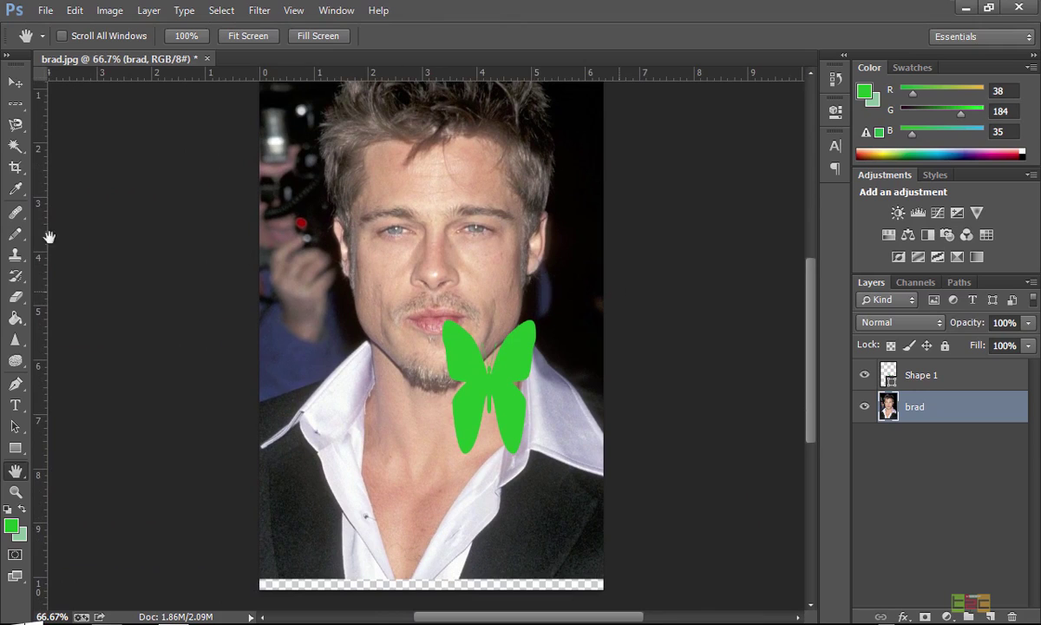
pyautogui.click(15, 81)
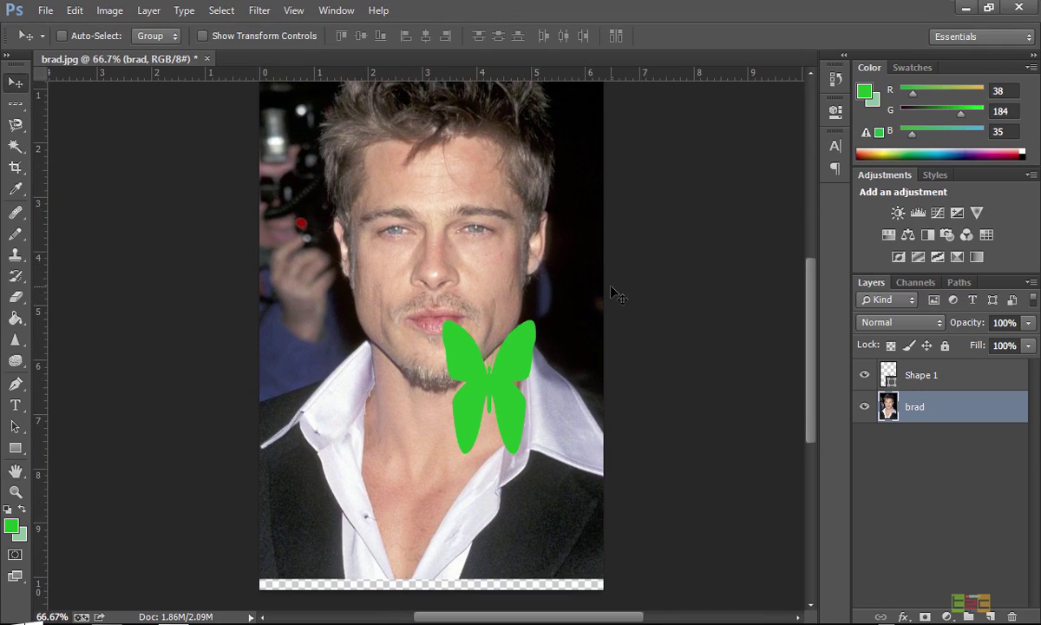